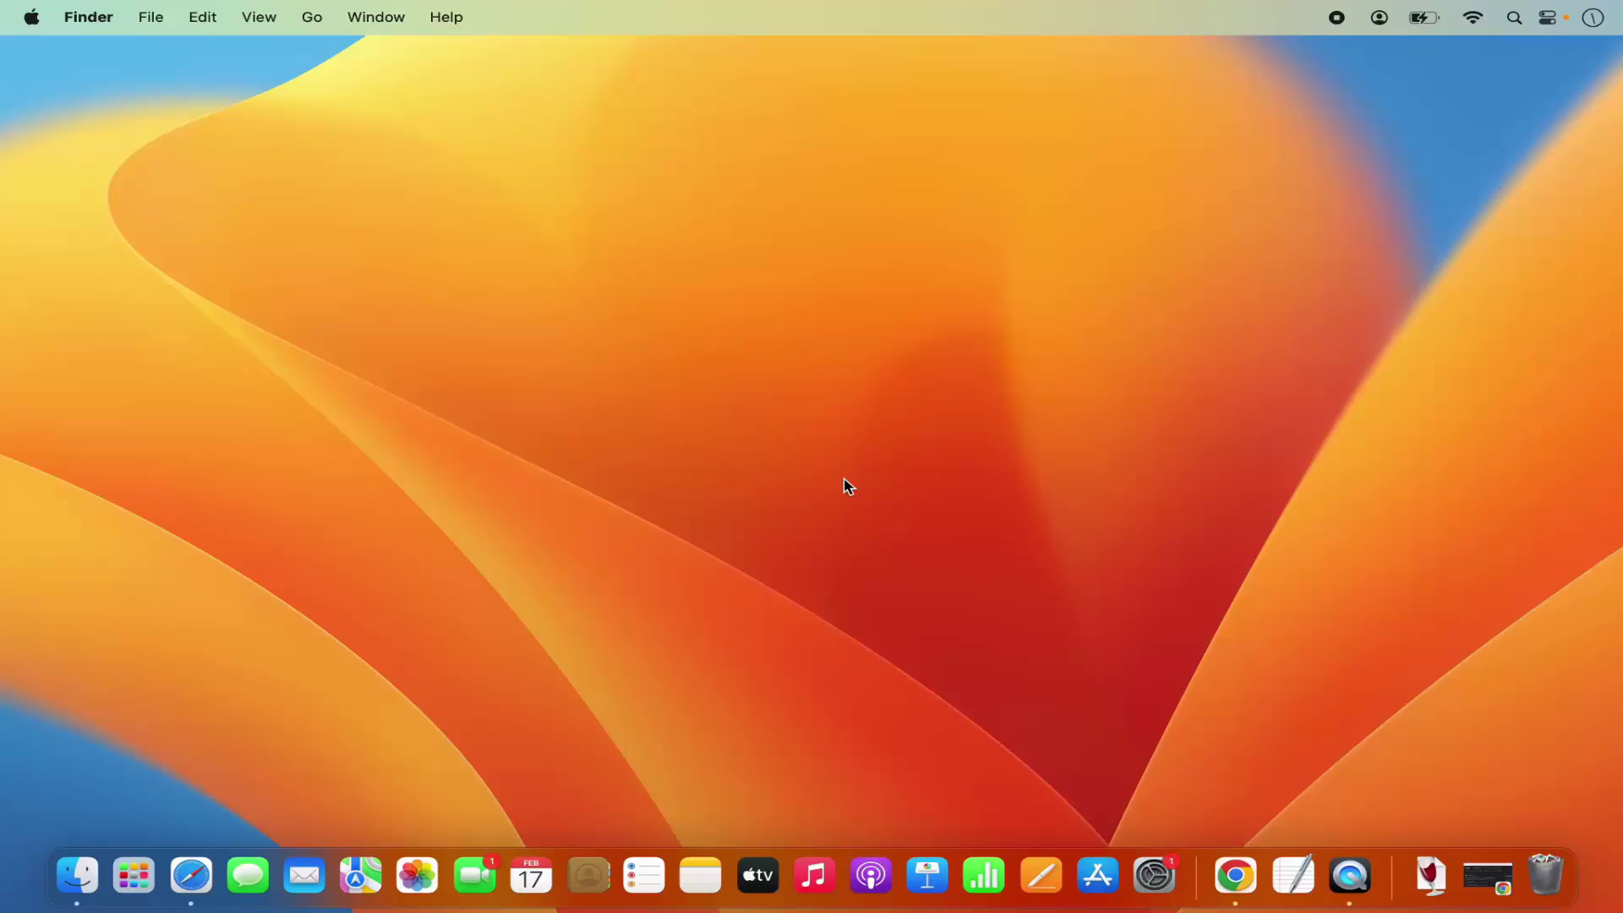
In Chrome, open the 'Download Android Studio & App Tools - Android Developers' search result.
left_click(1236, 875)
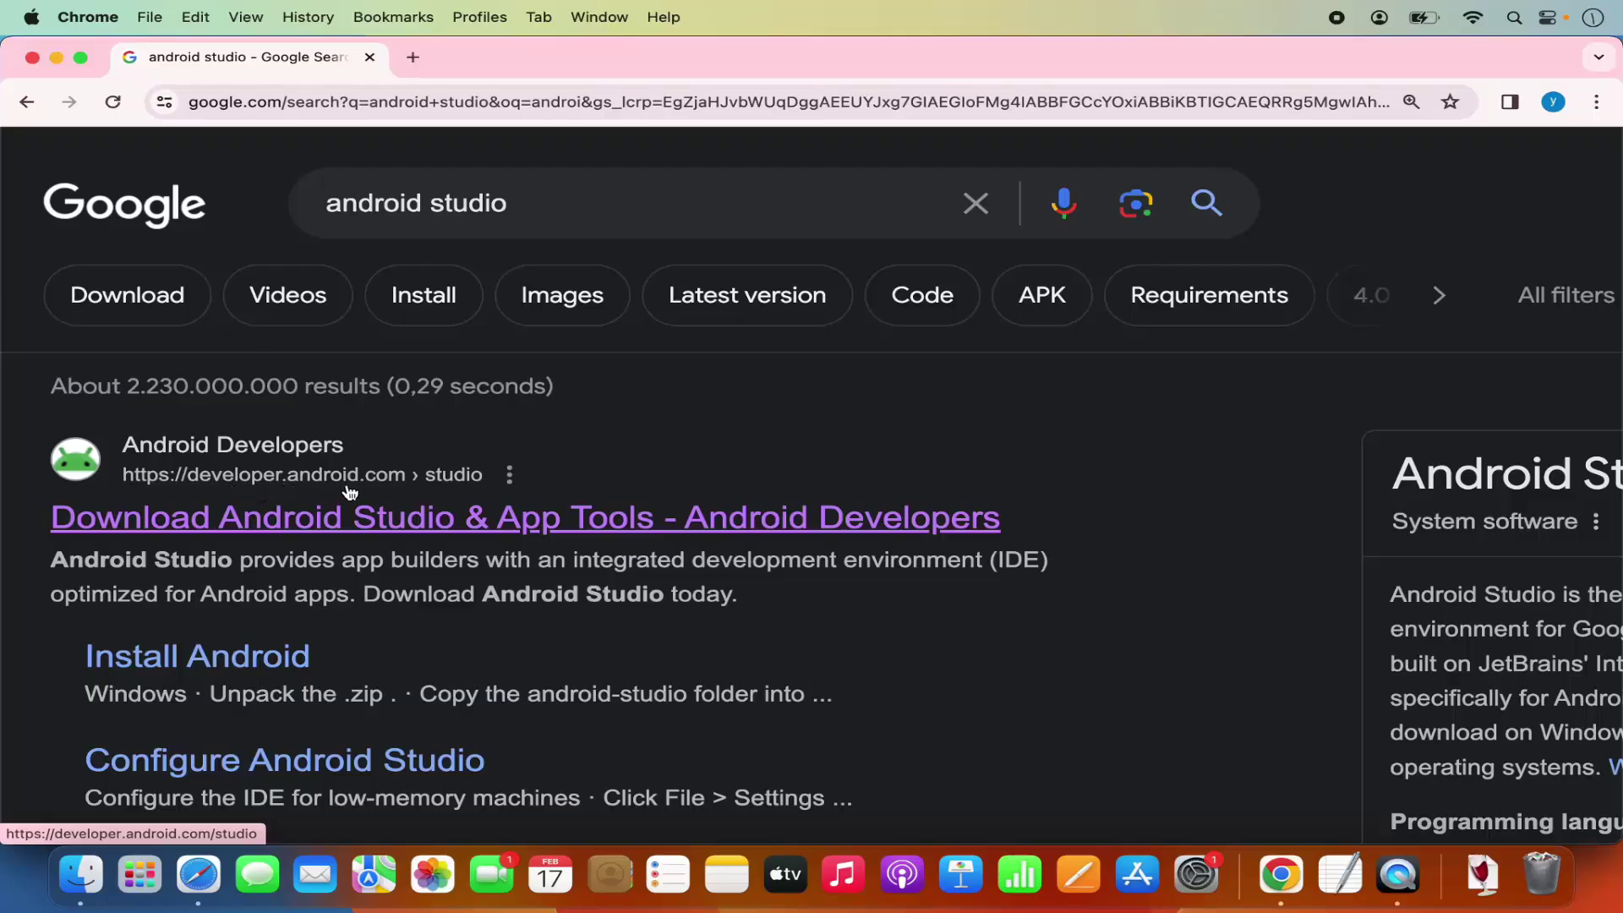
left_click(363, 523)
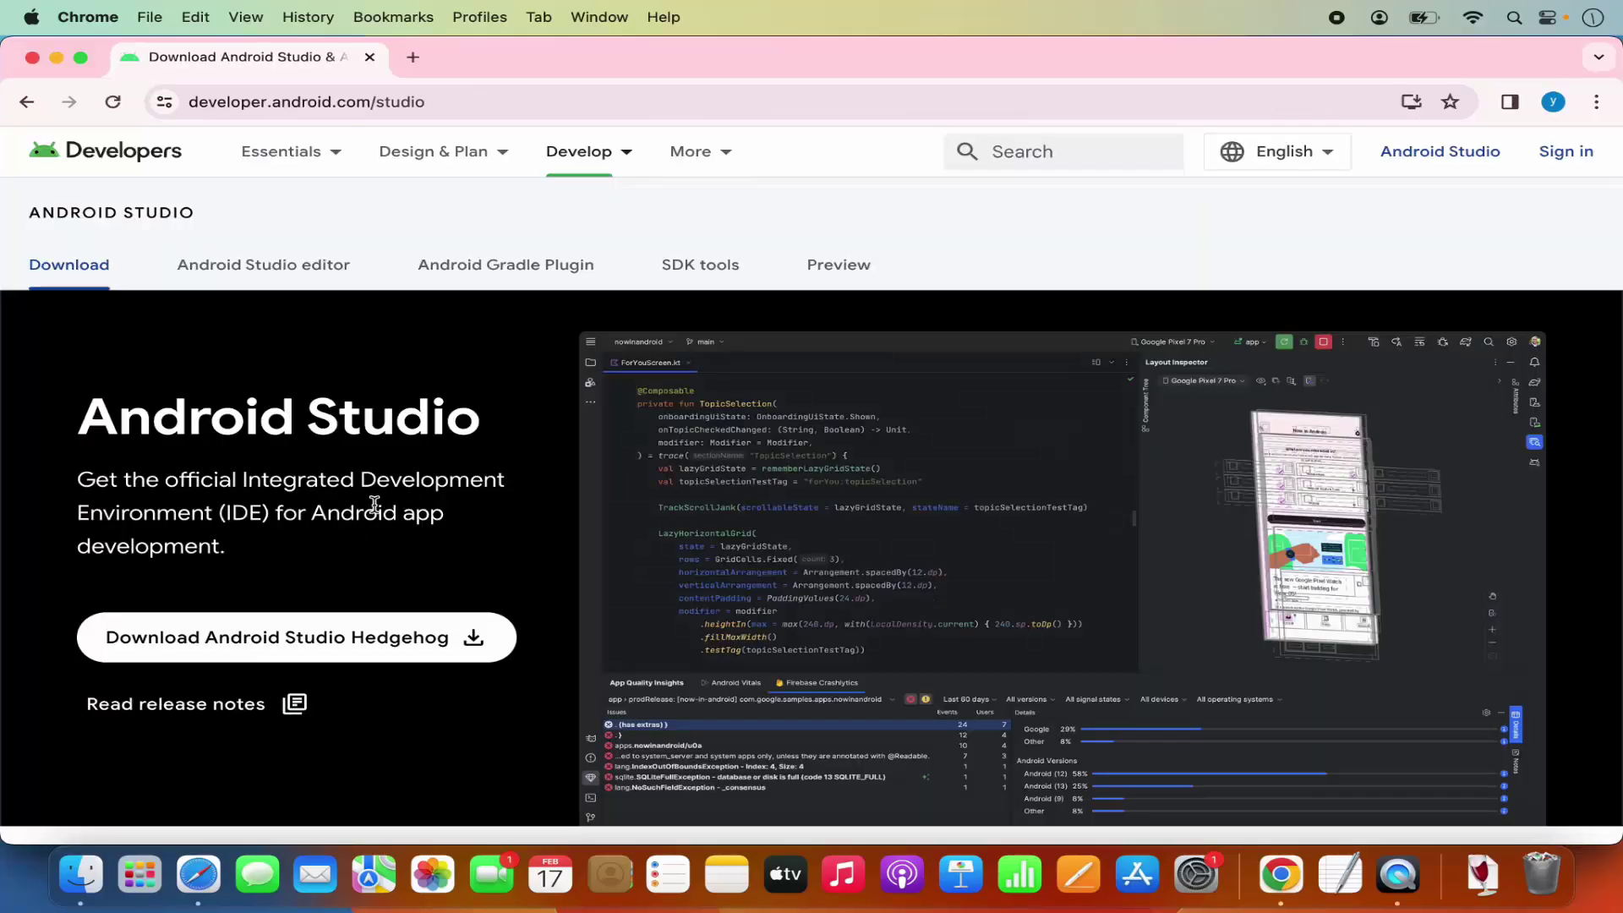
Start the Android Studio Hedgehog download and scroll its terms dialog down to the Mac options.
left_click(309, 640)
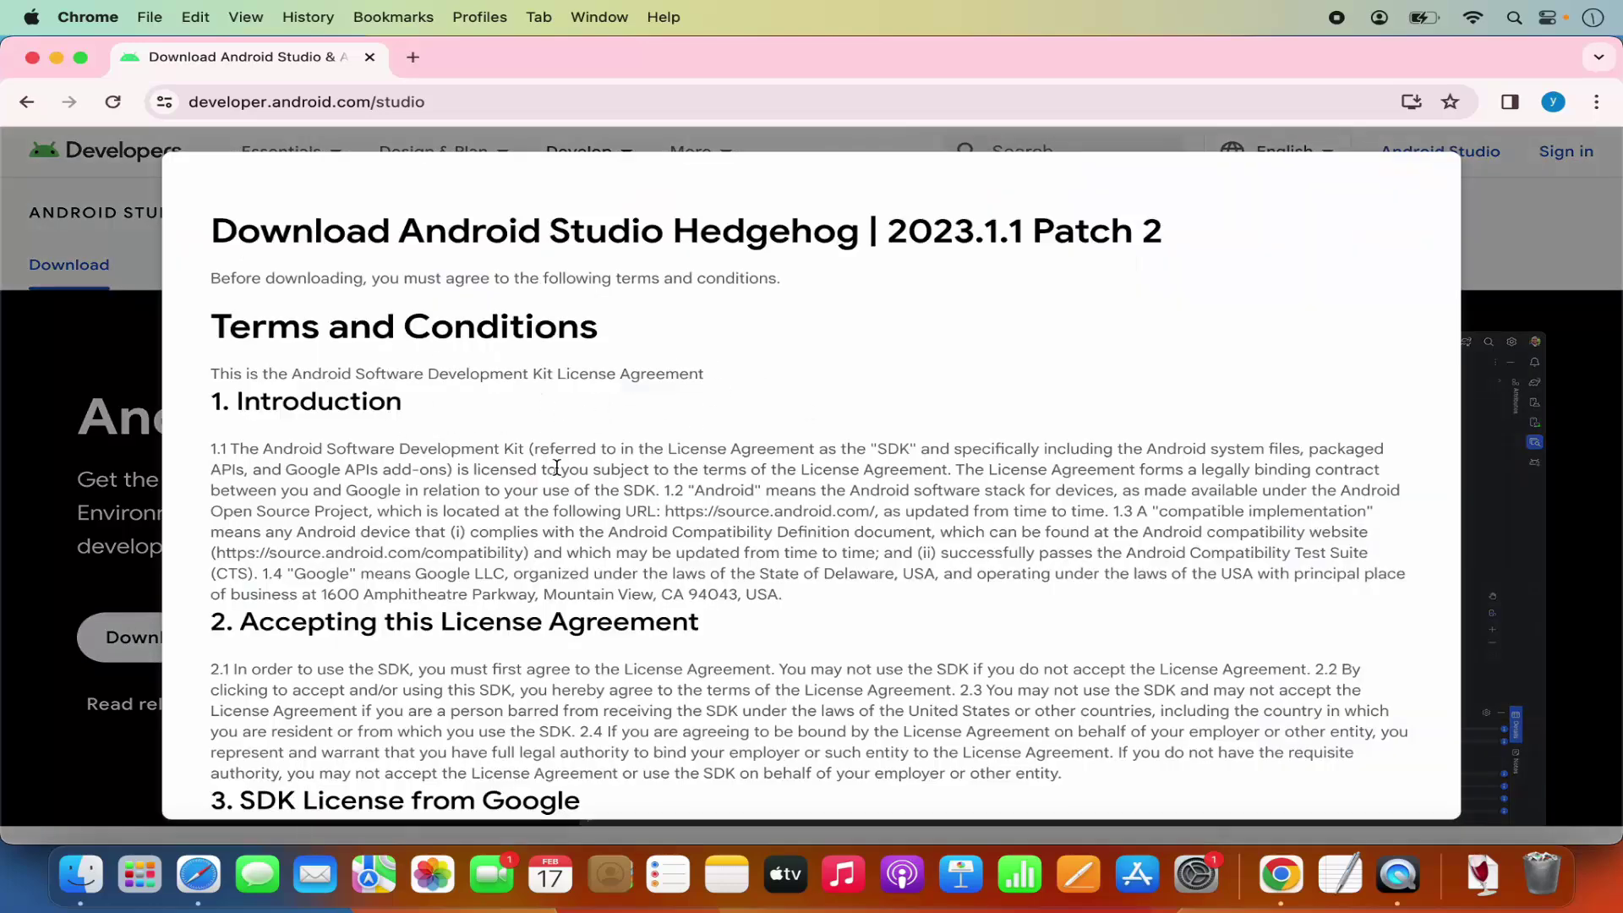
scroll(590, 517, "down", 5)
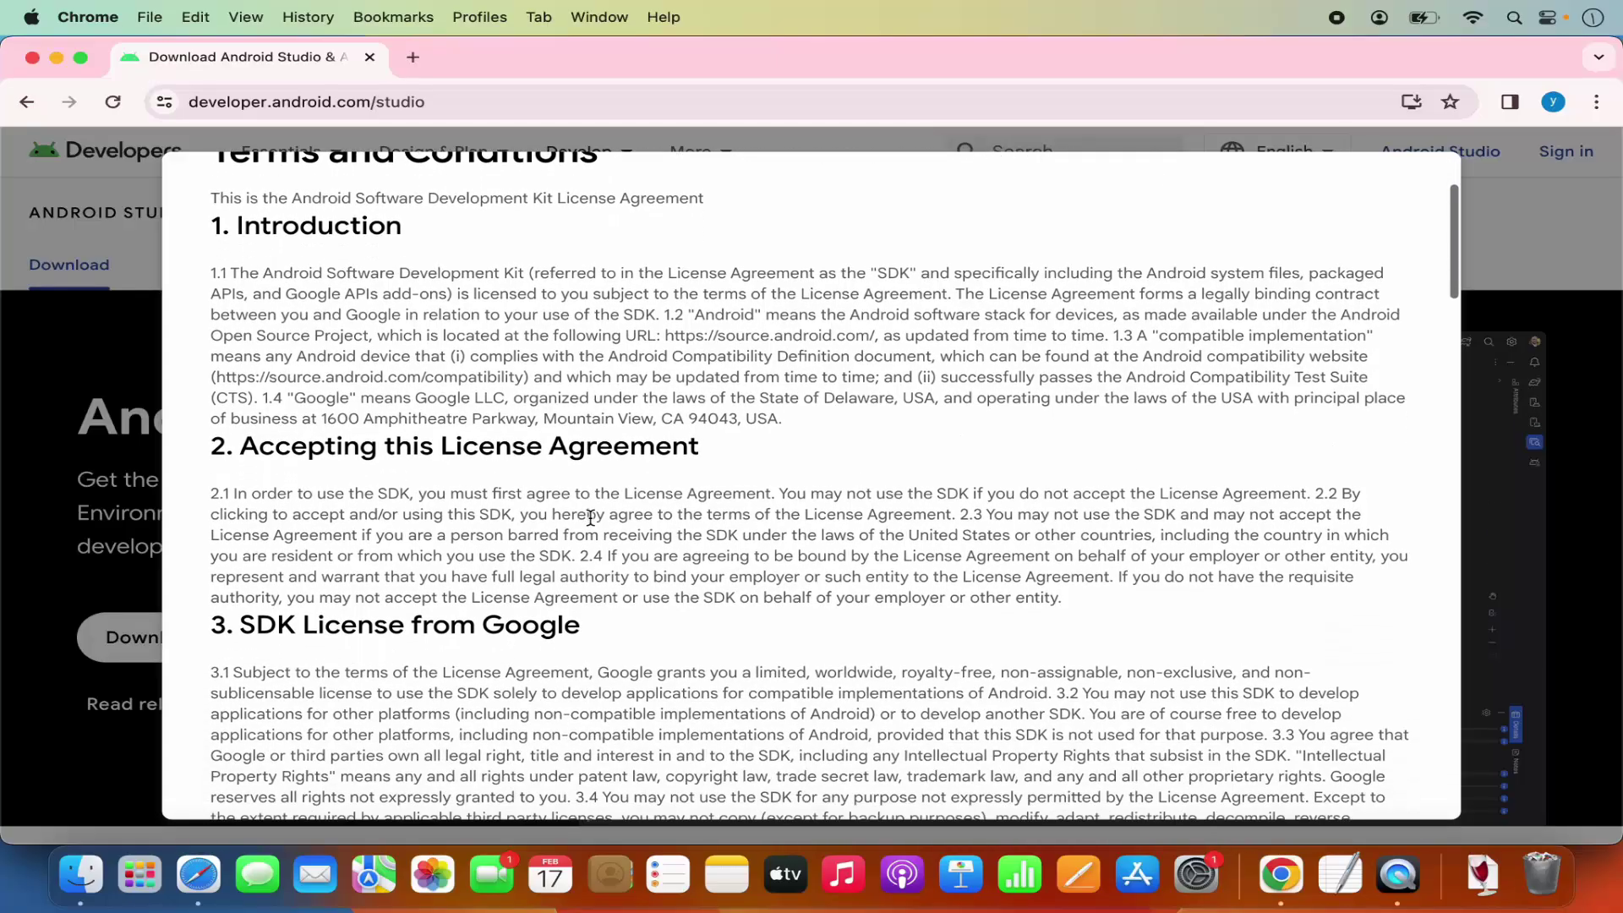
scroll(590, 517, "down", 10)
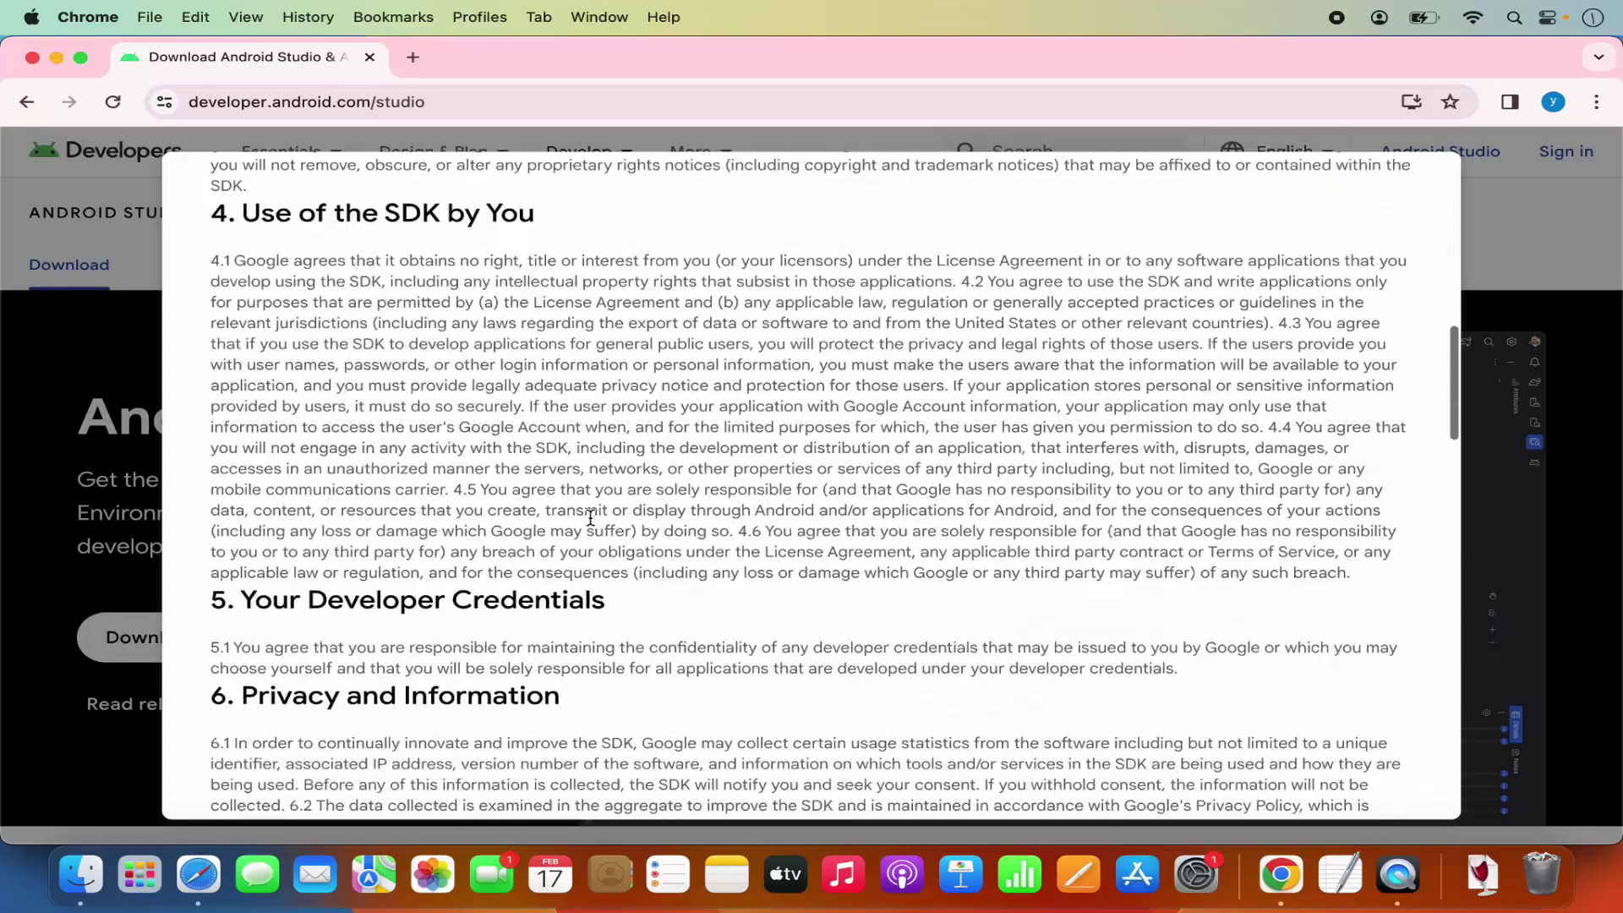
scroll(590, 517, "down", 12)
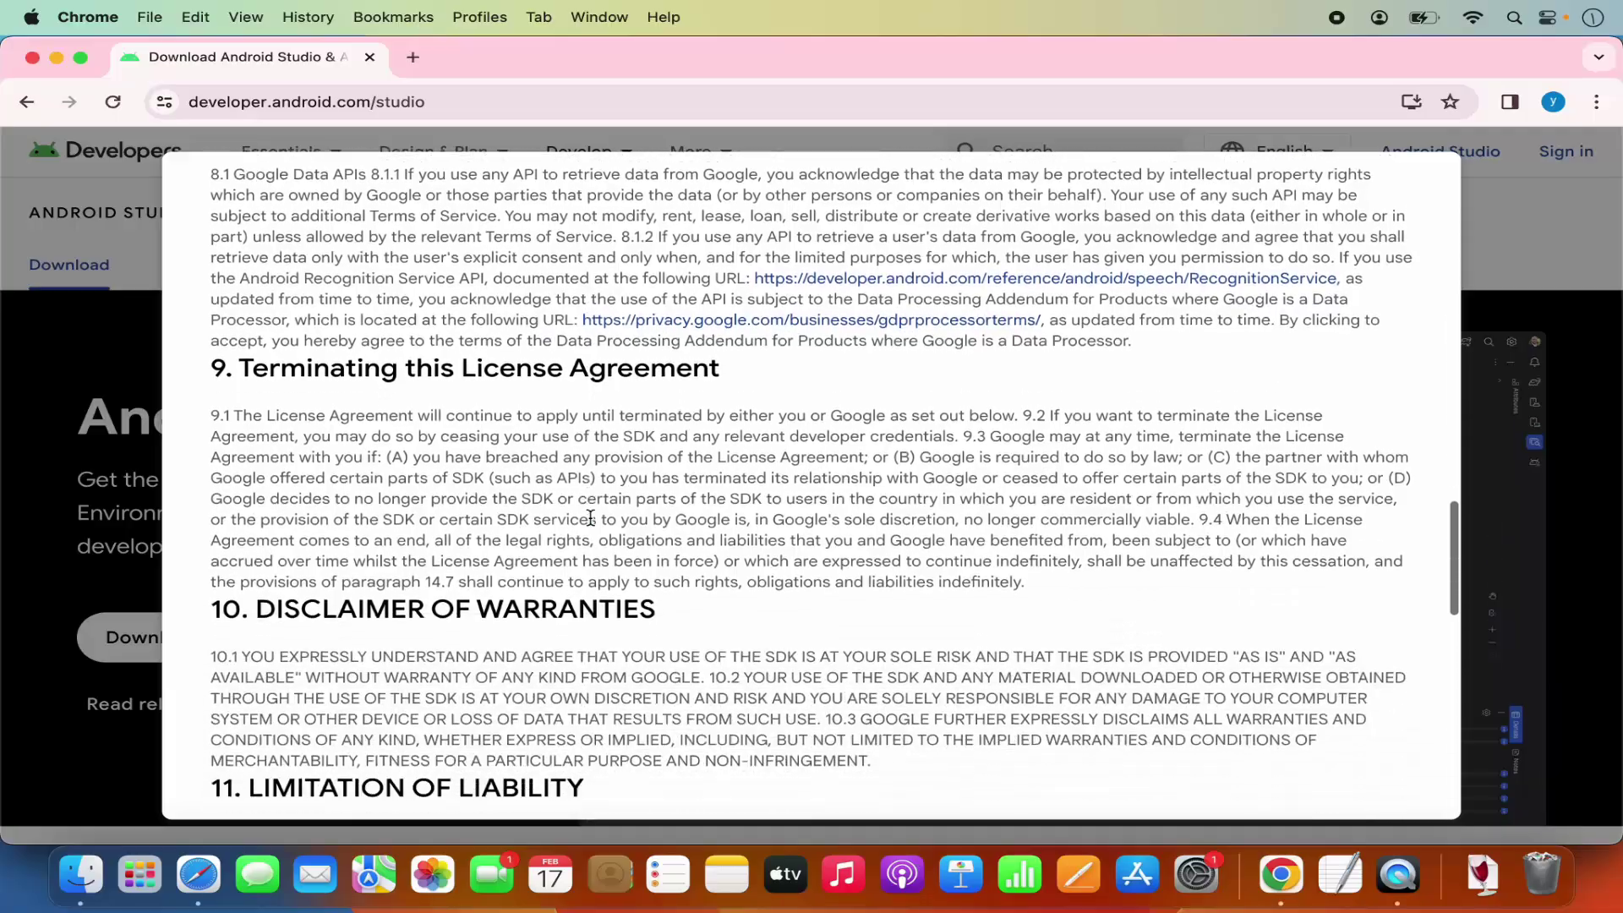
scroll(591, 517, "down", 4)
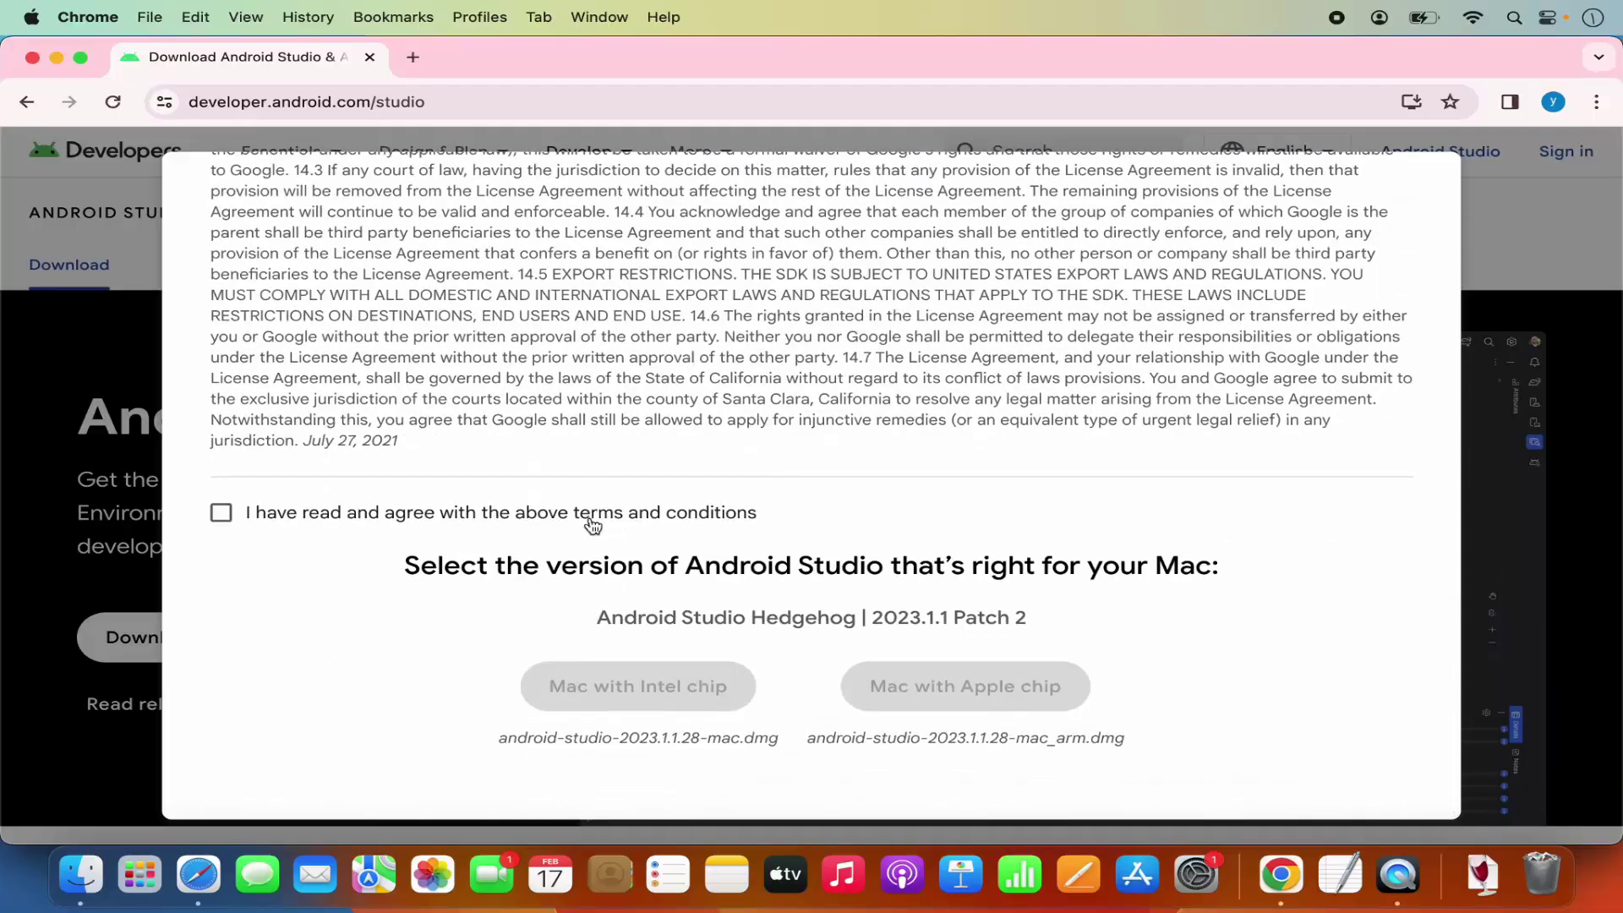
Agree to the terms, download the Mac Apple-chip installer, and open the finished android-studio-2023.1.1.28 dmg.
left_click(221, 513)
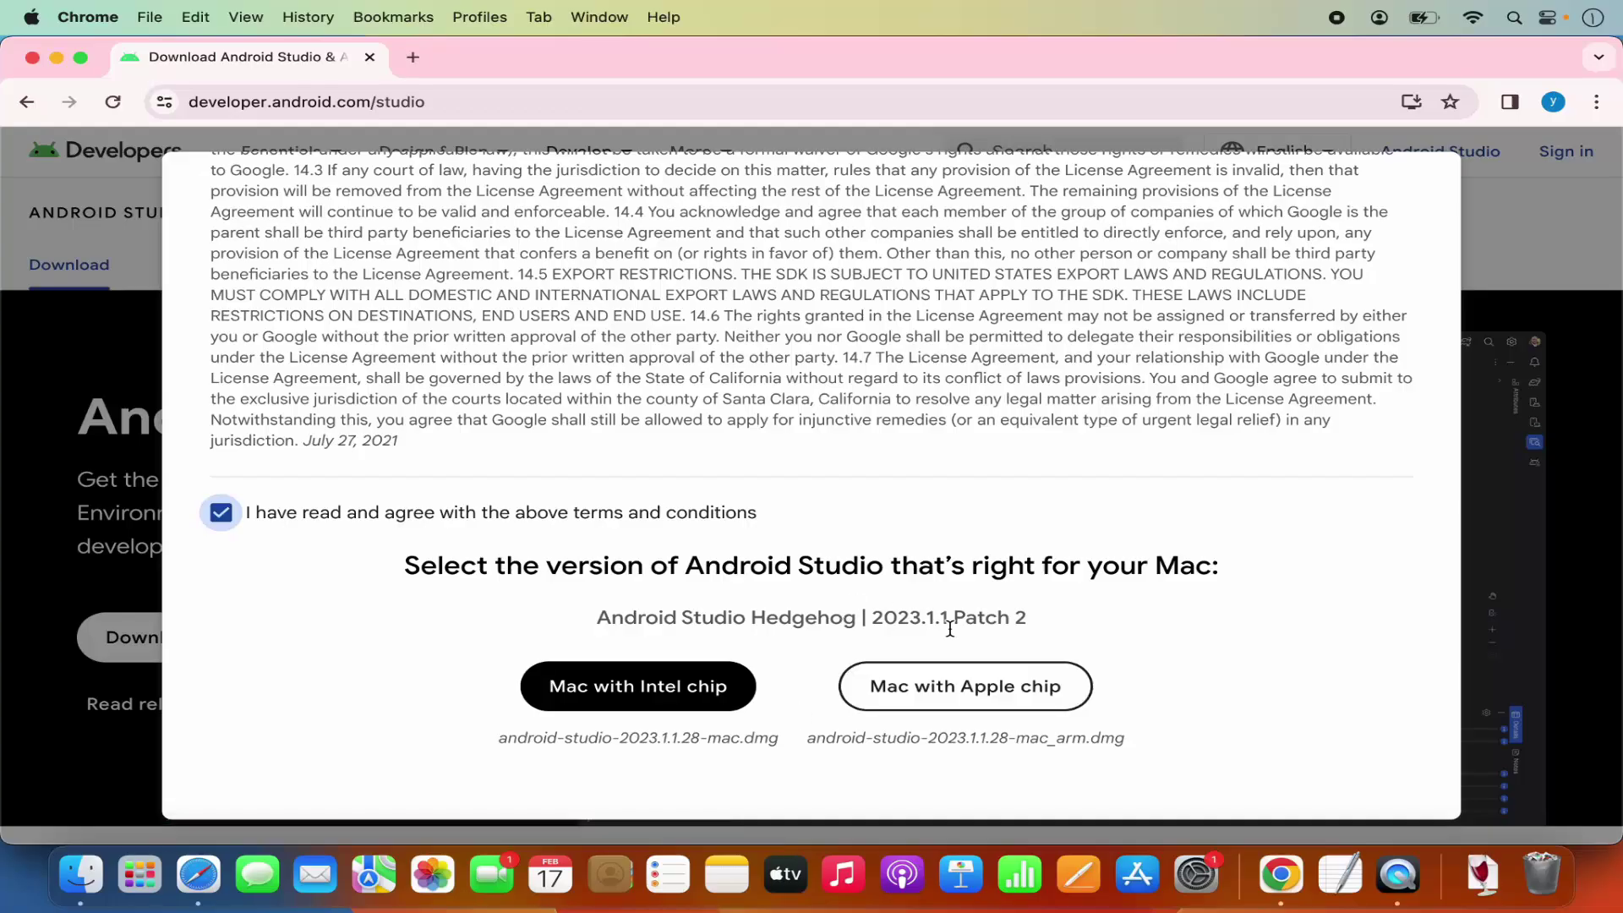
left_click(983, 693)
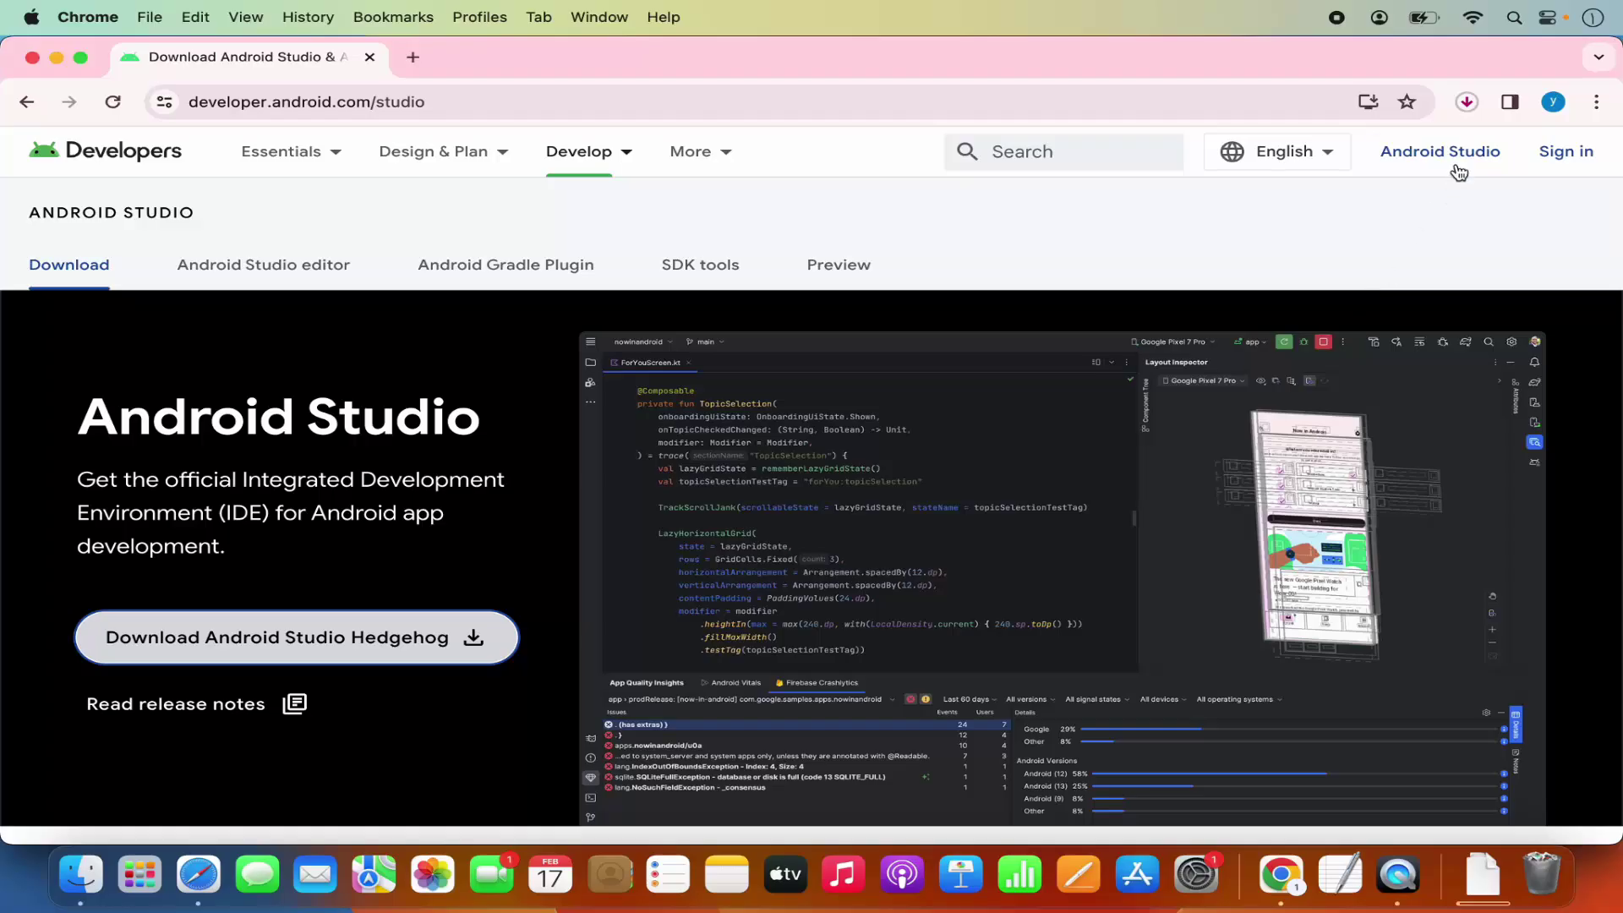
left_click(1467, 106)
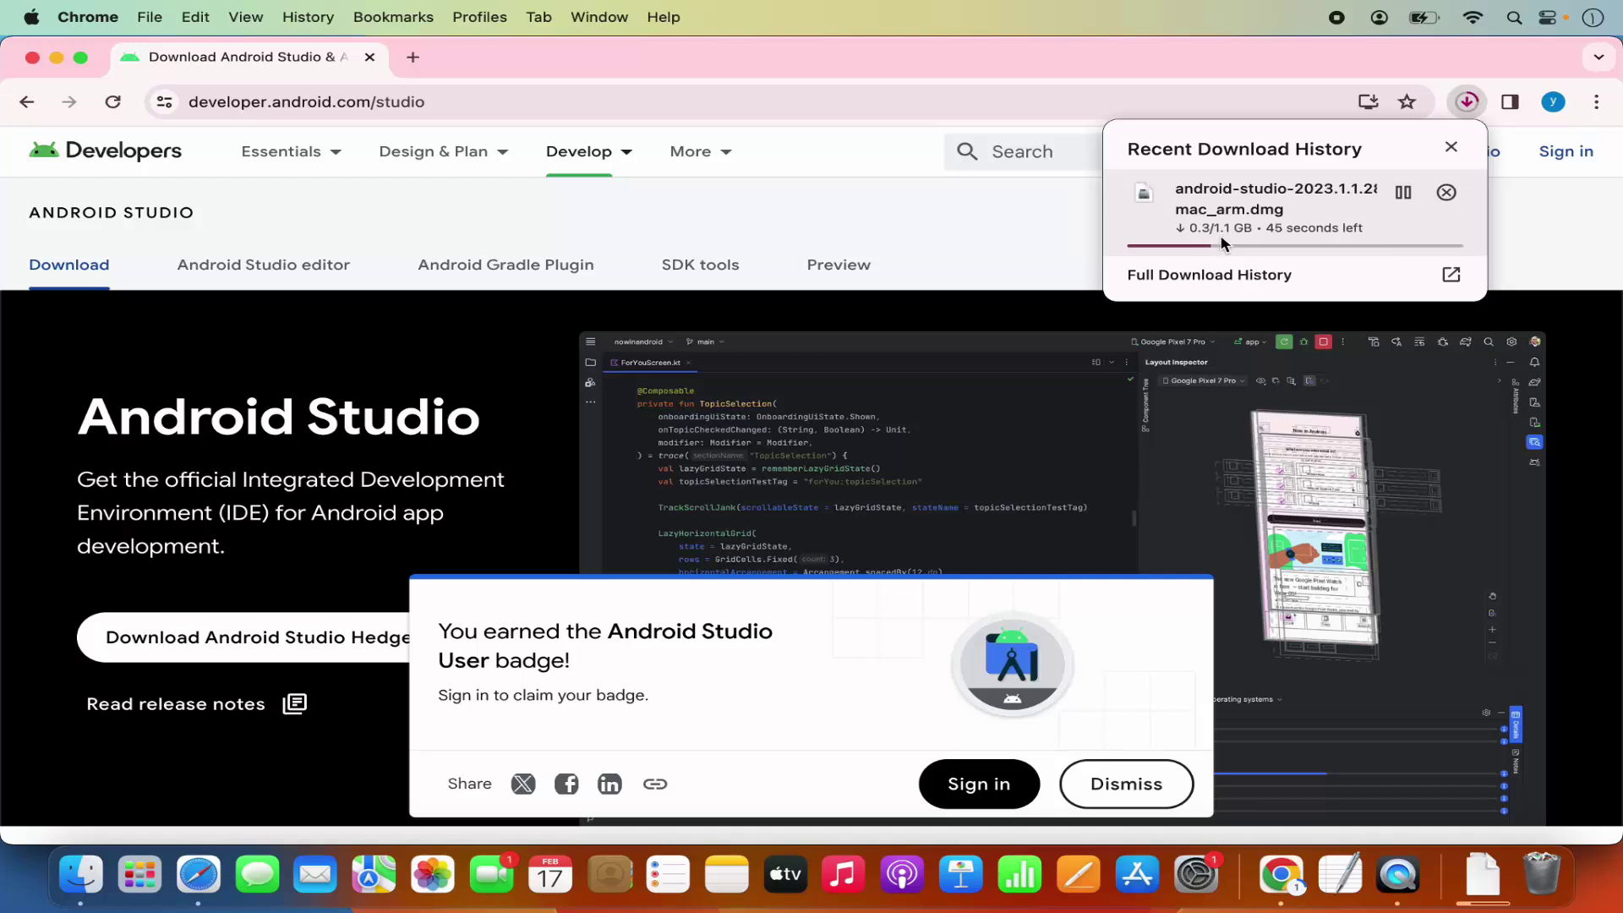
left_click(1449, 150)
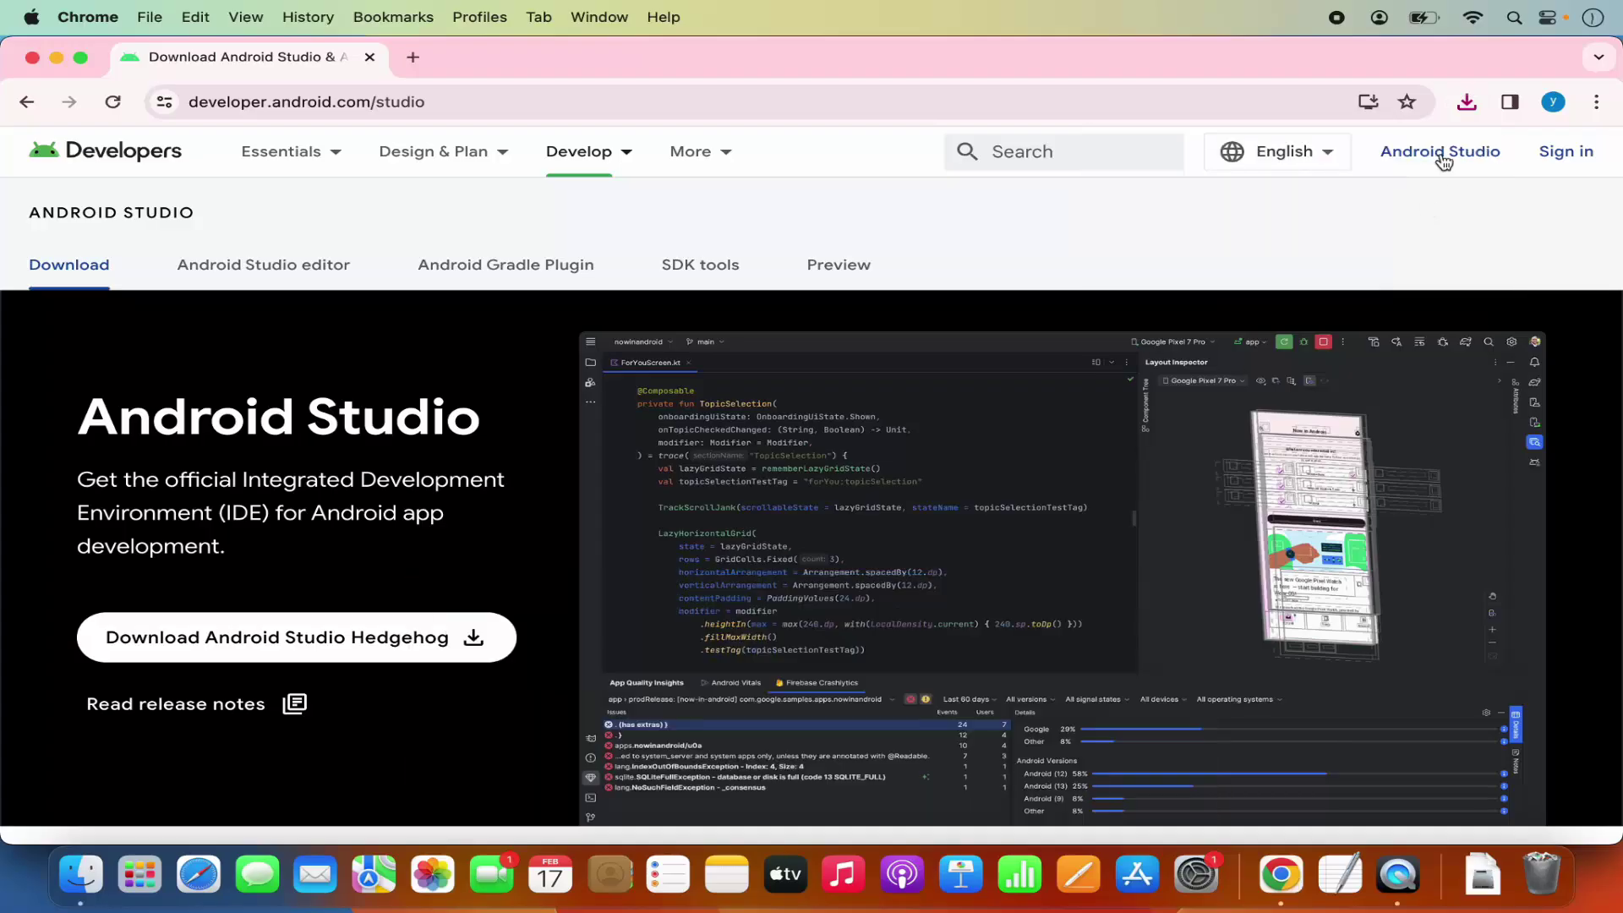
left_click(1467, 102)
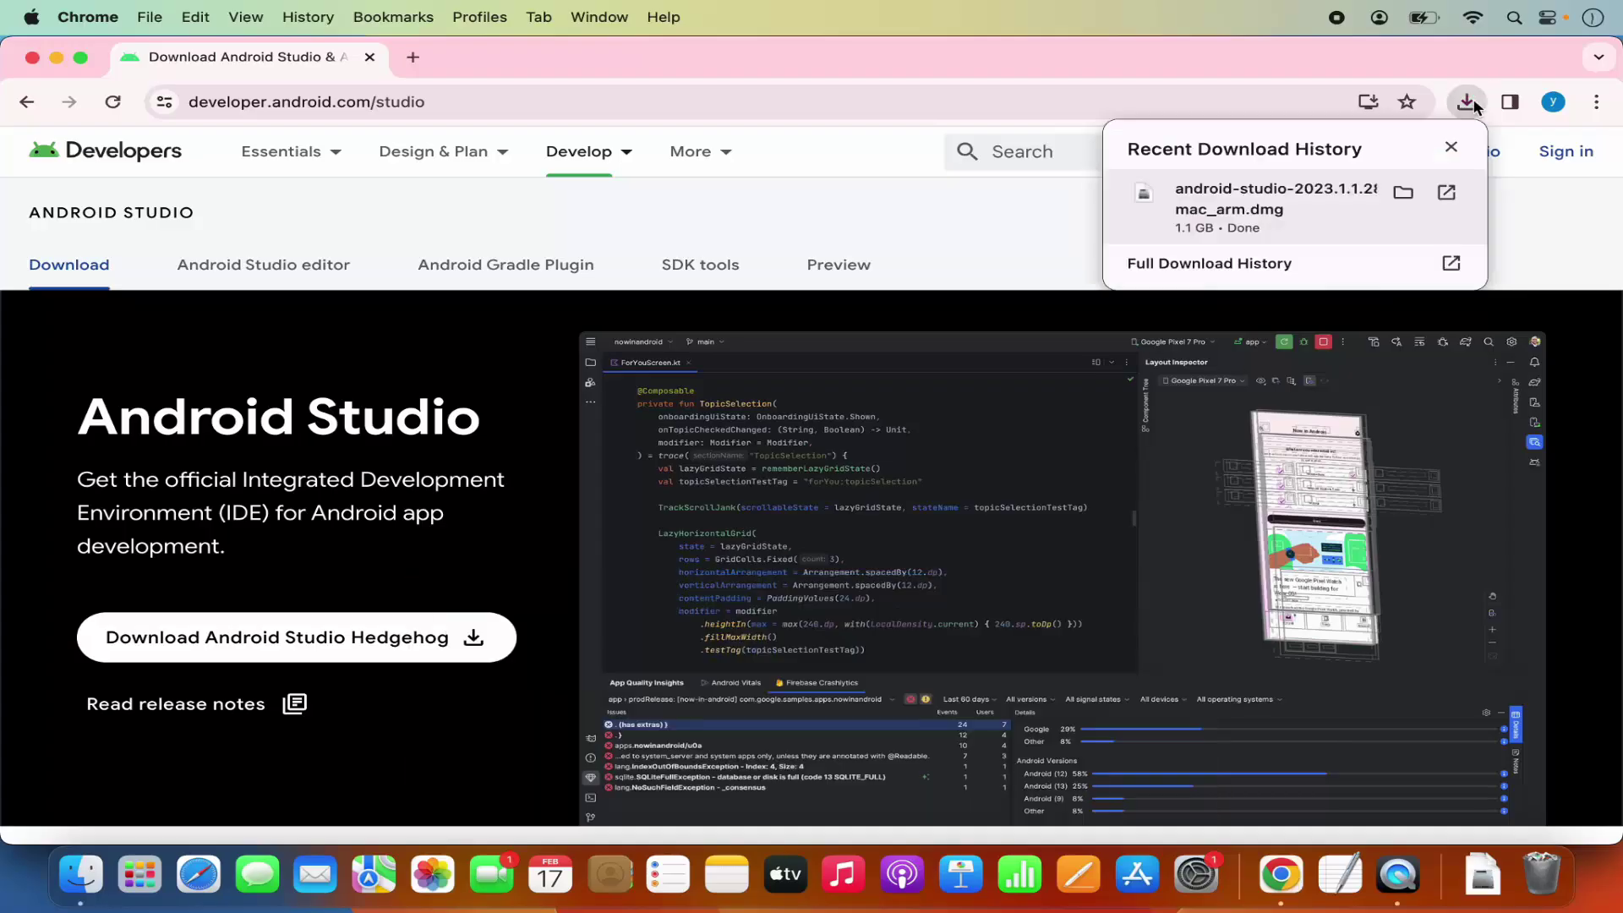
left_click(1241, 200)
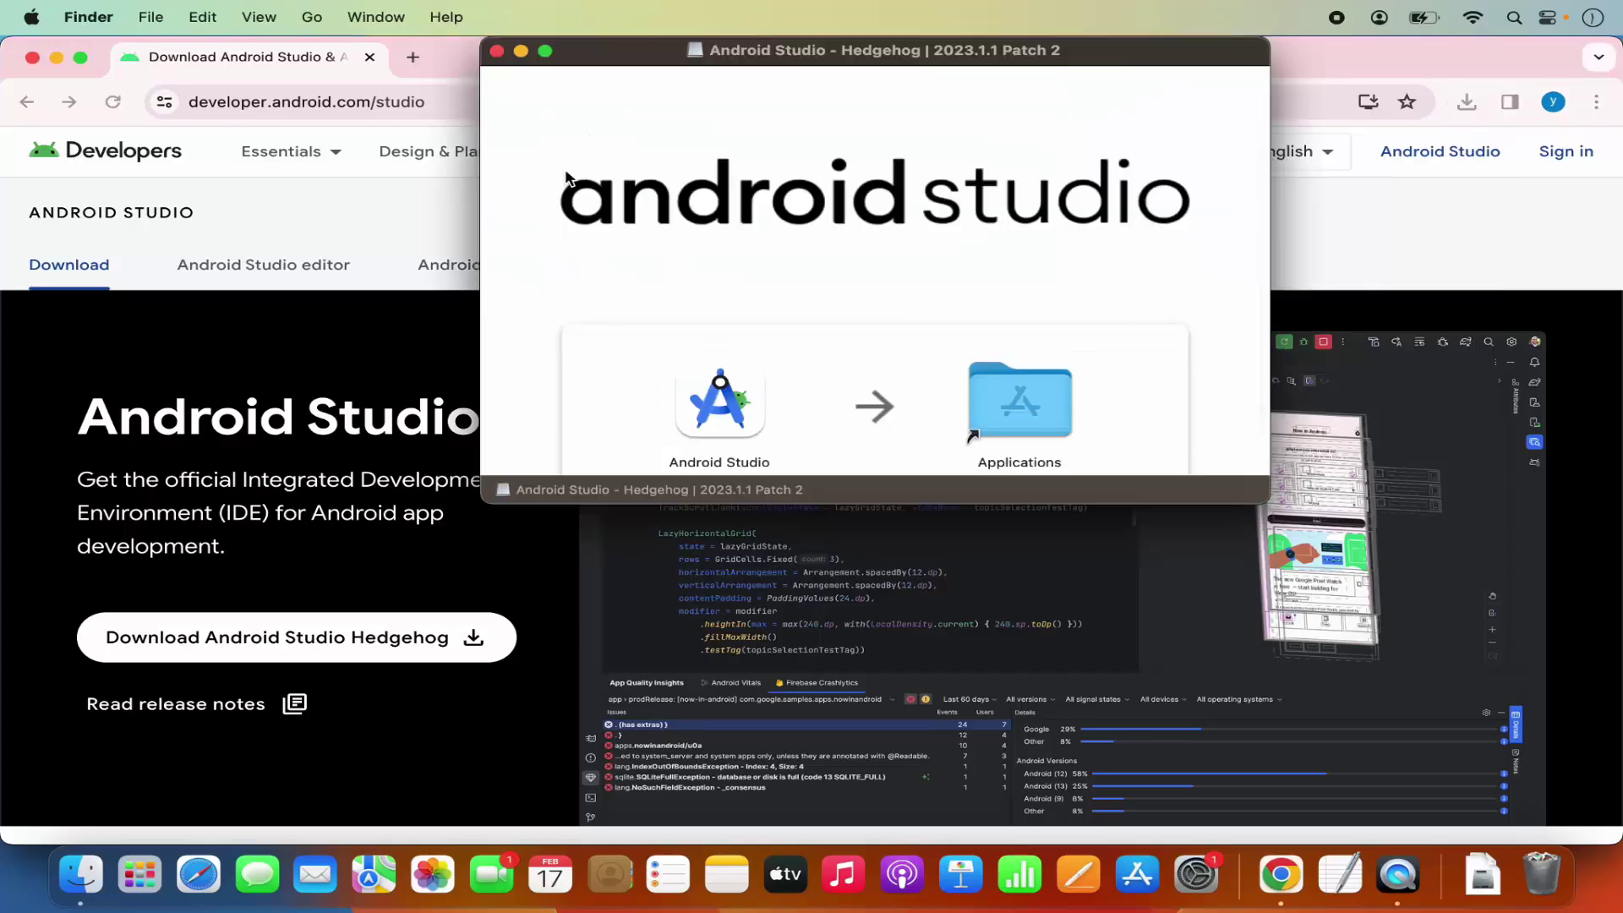
Minimize Chrome, drag Android Studio into Applications, and minimize the disk image window.
left_click(56, 57)
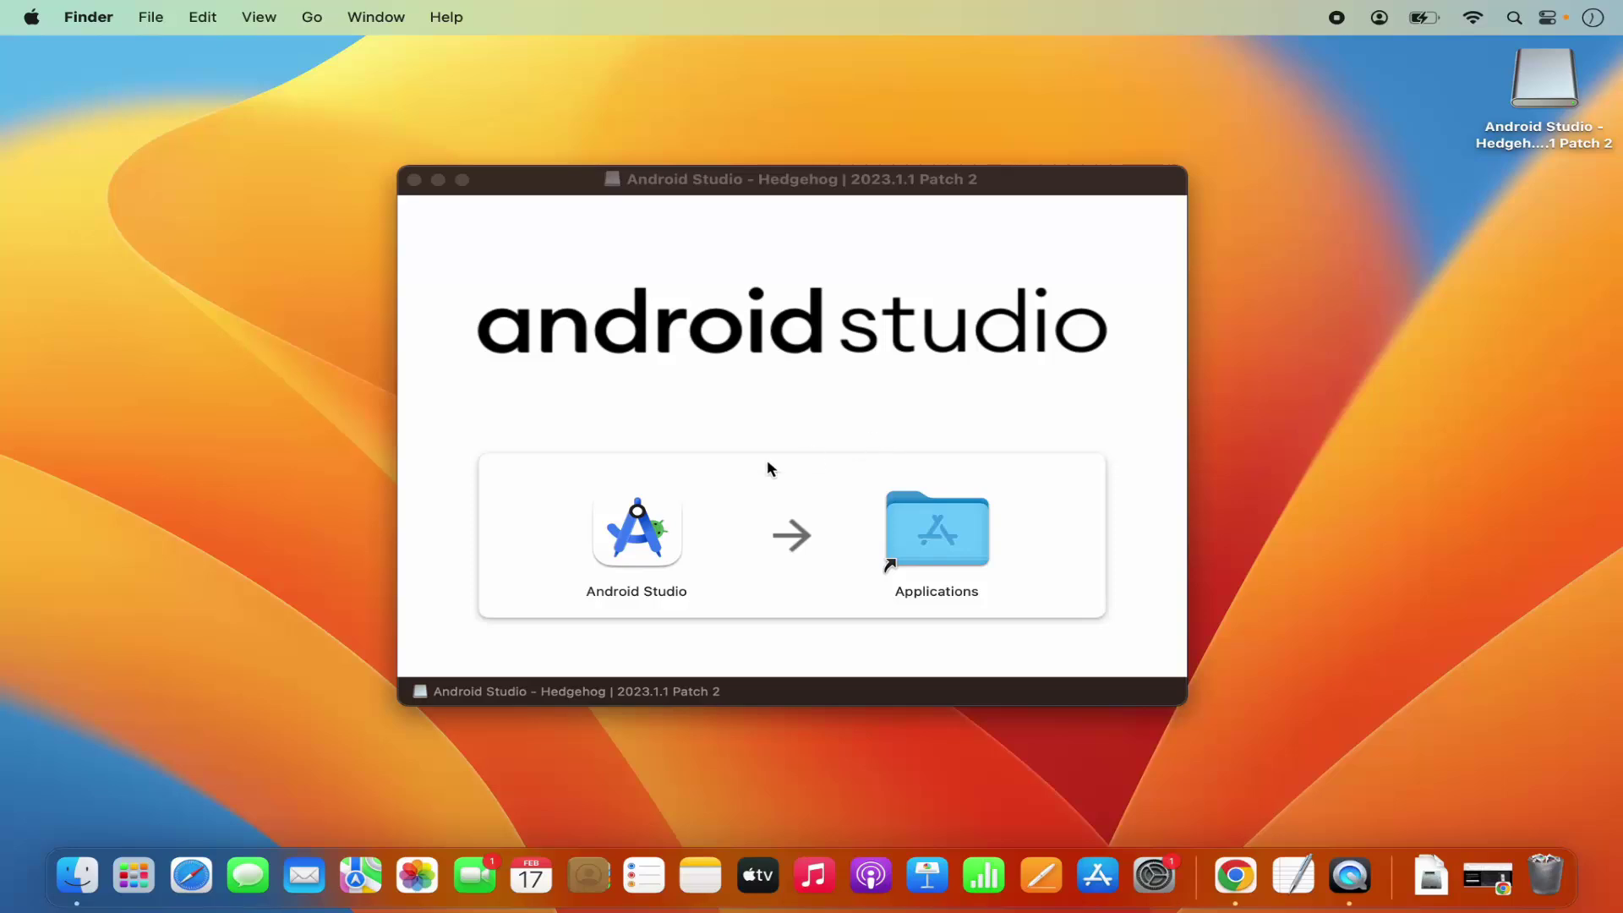
left_click(642, 532)
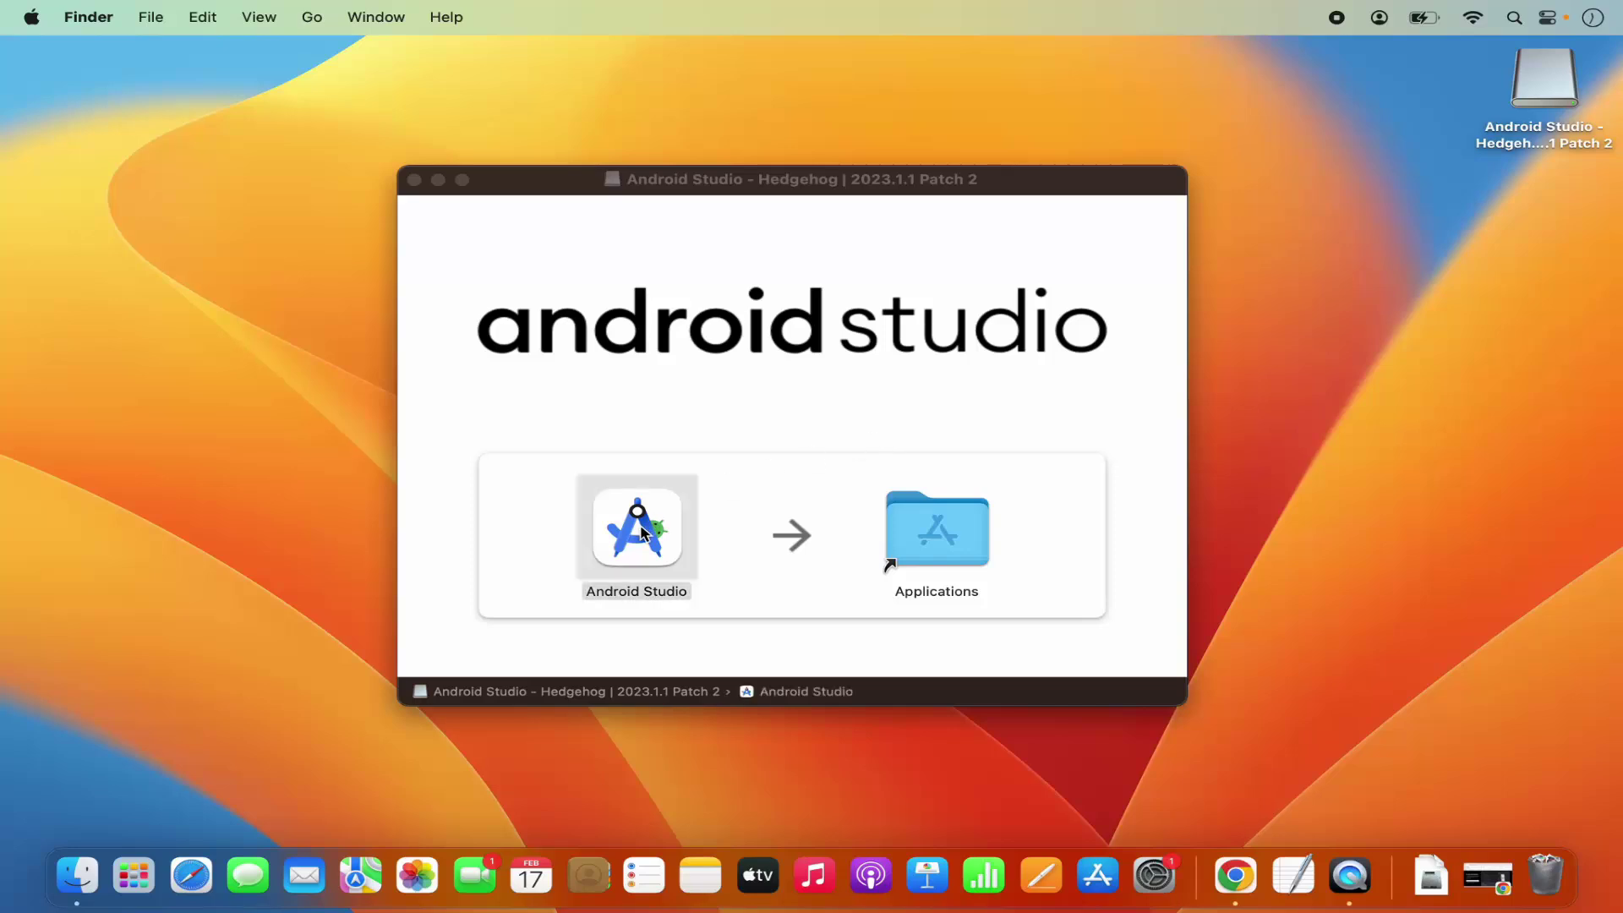
left_click_drag(643, 533, 953, 526)
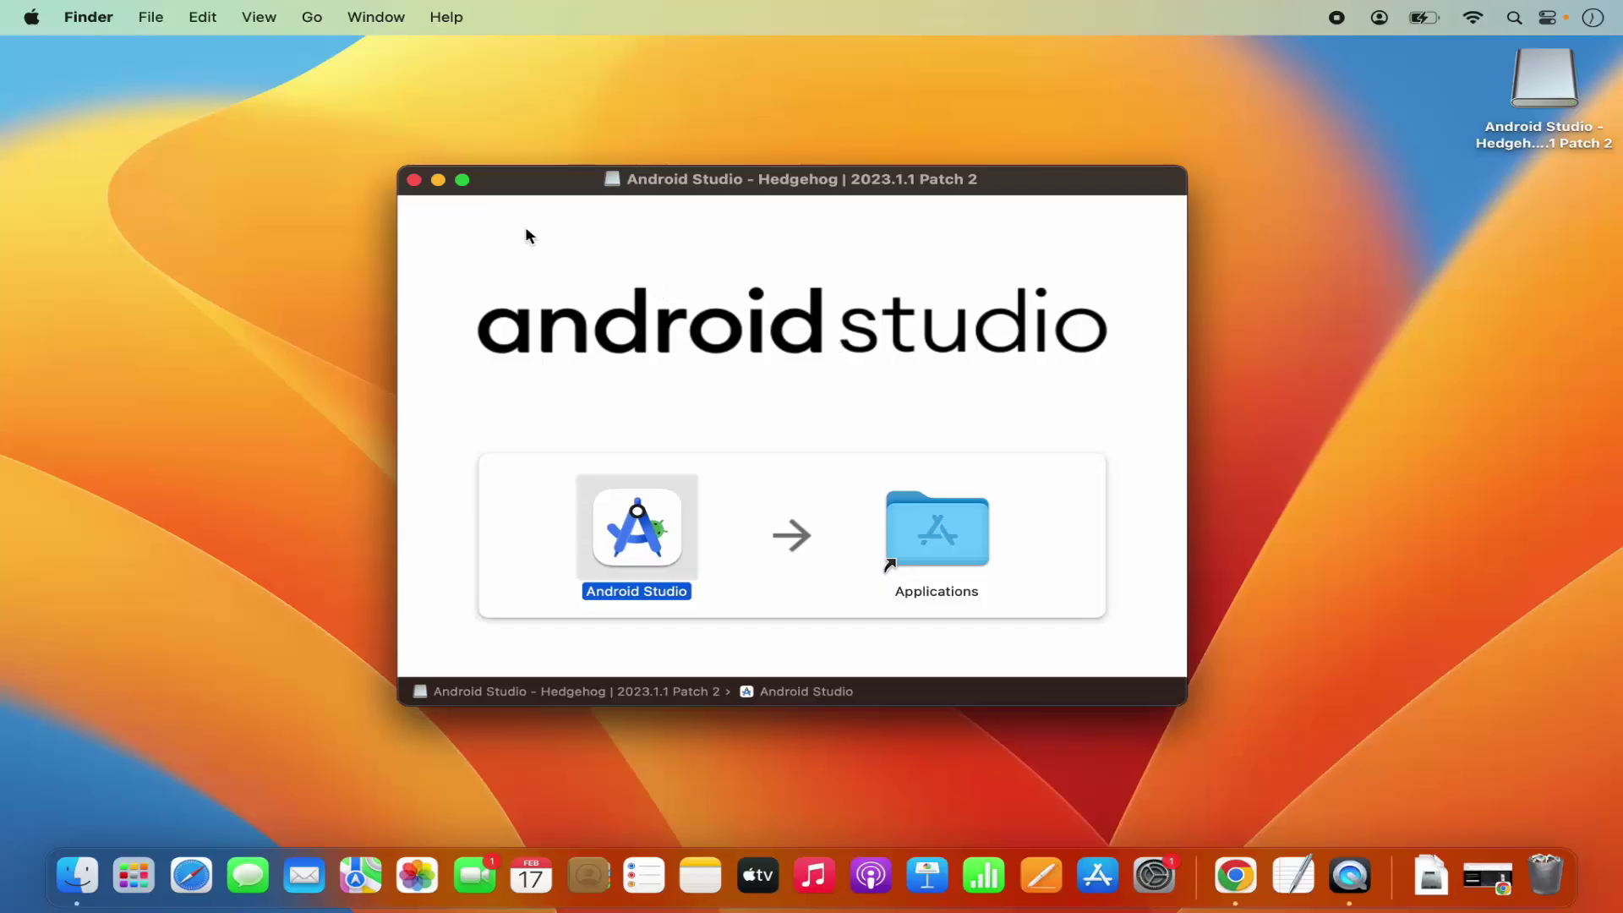
left_click(438, 179)
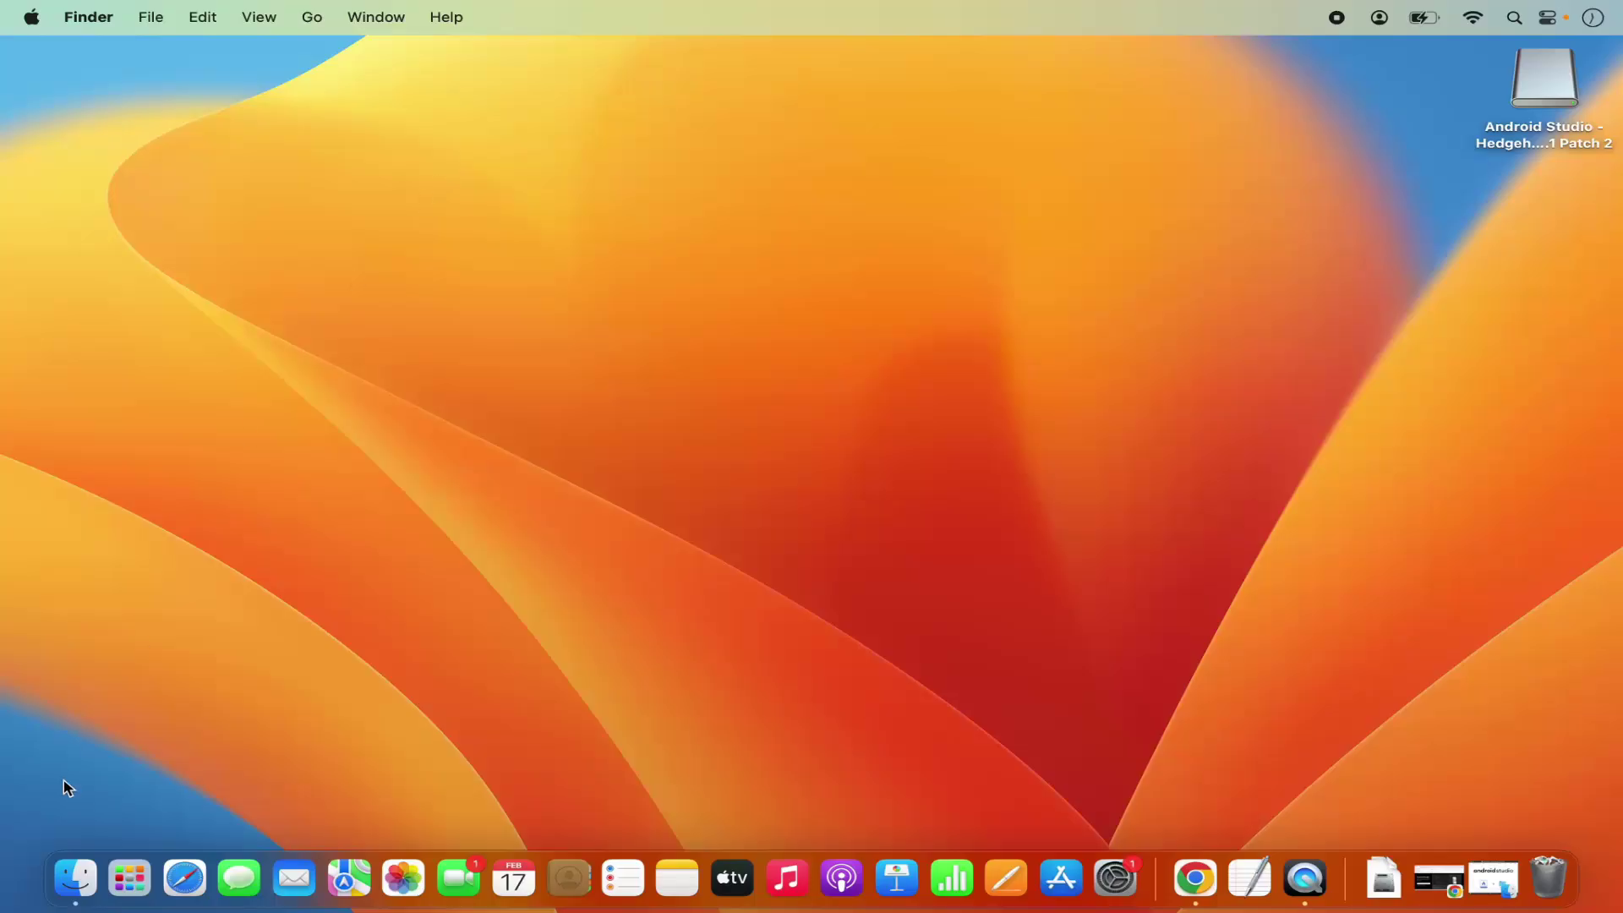
Search Launchpad for 'an' and launch Android Studio.
left_click(129, 882)
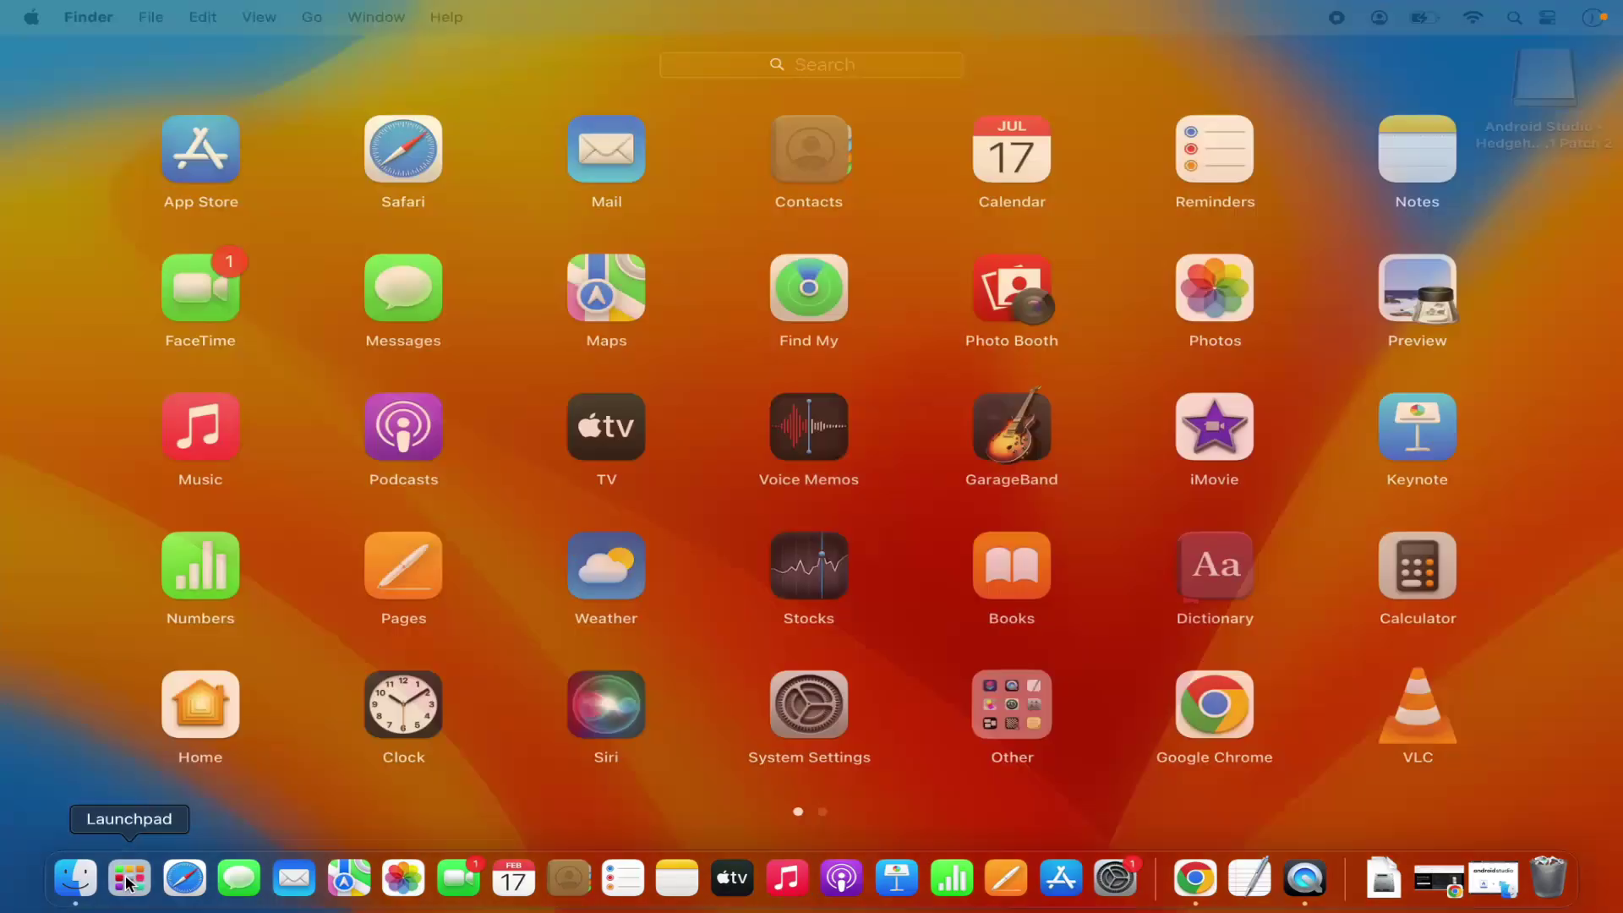
left_click(862, 72)
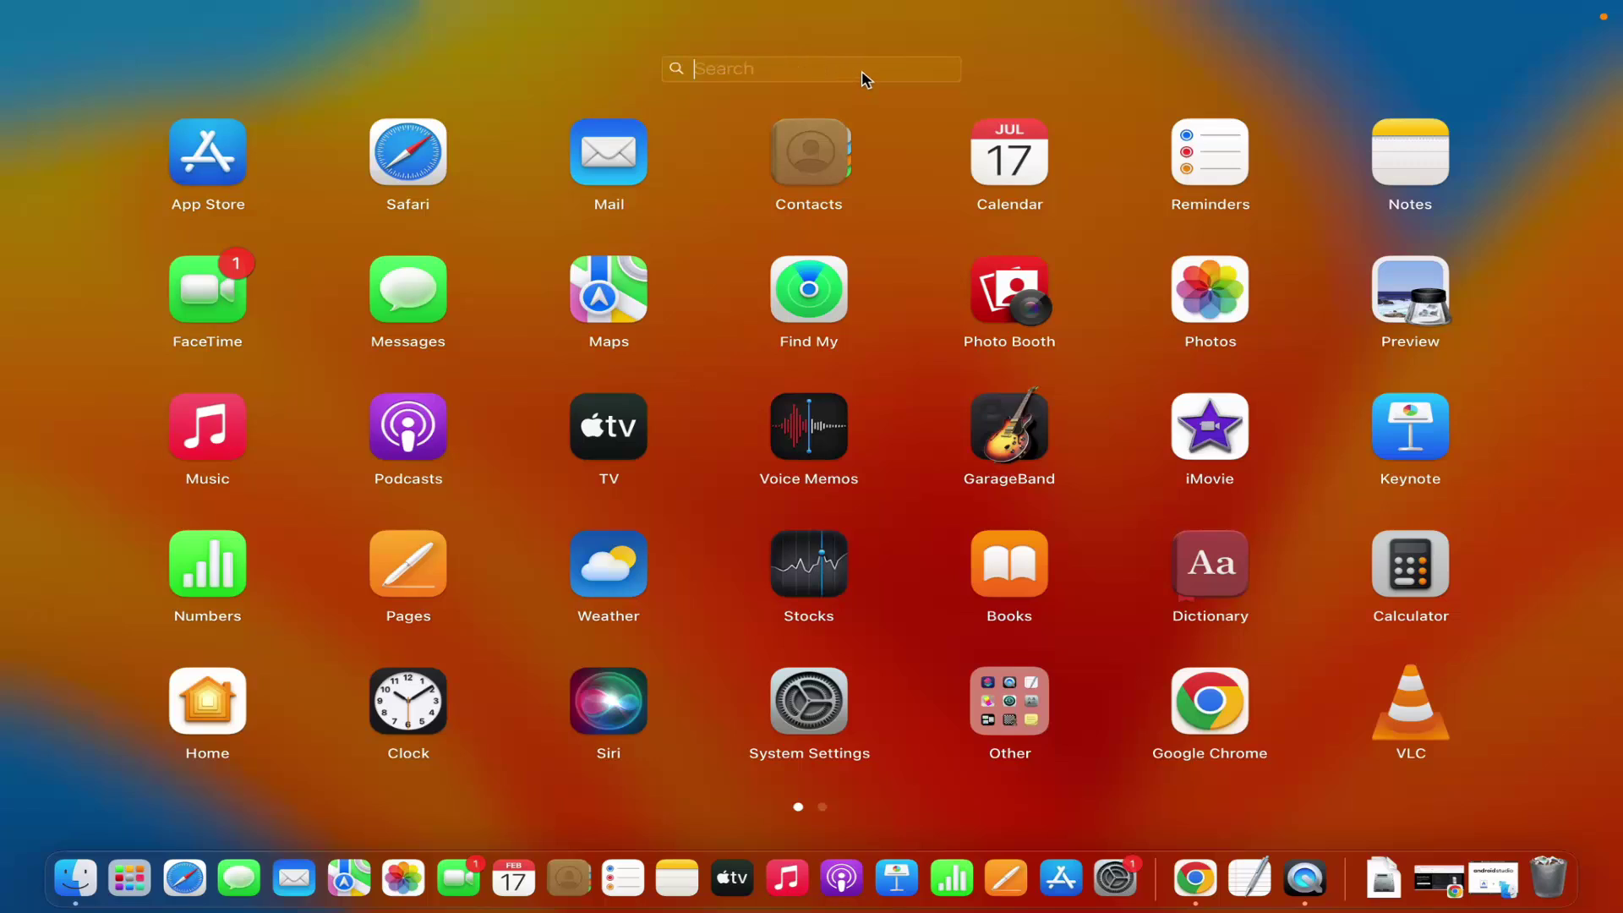
type("an")
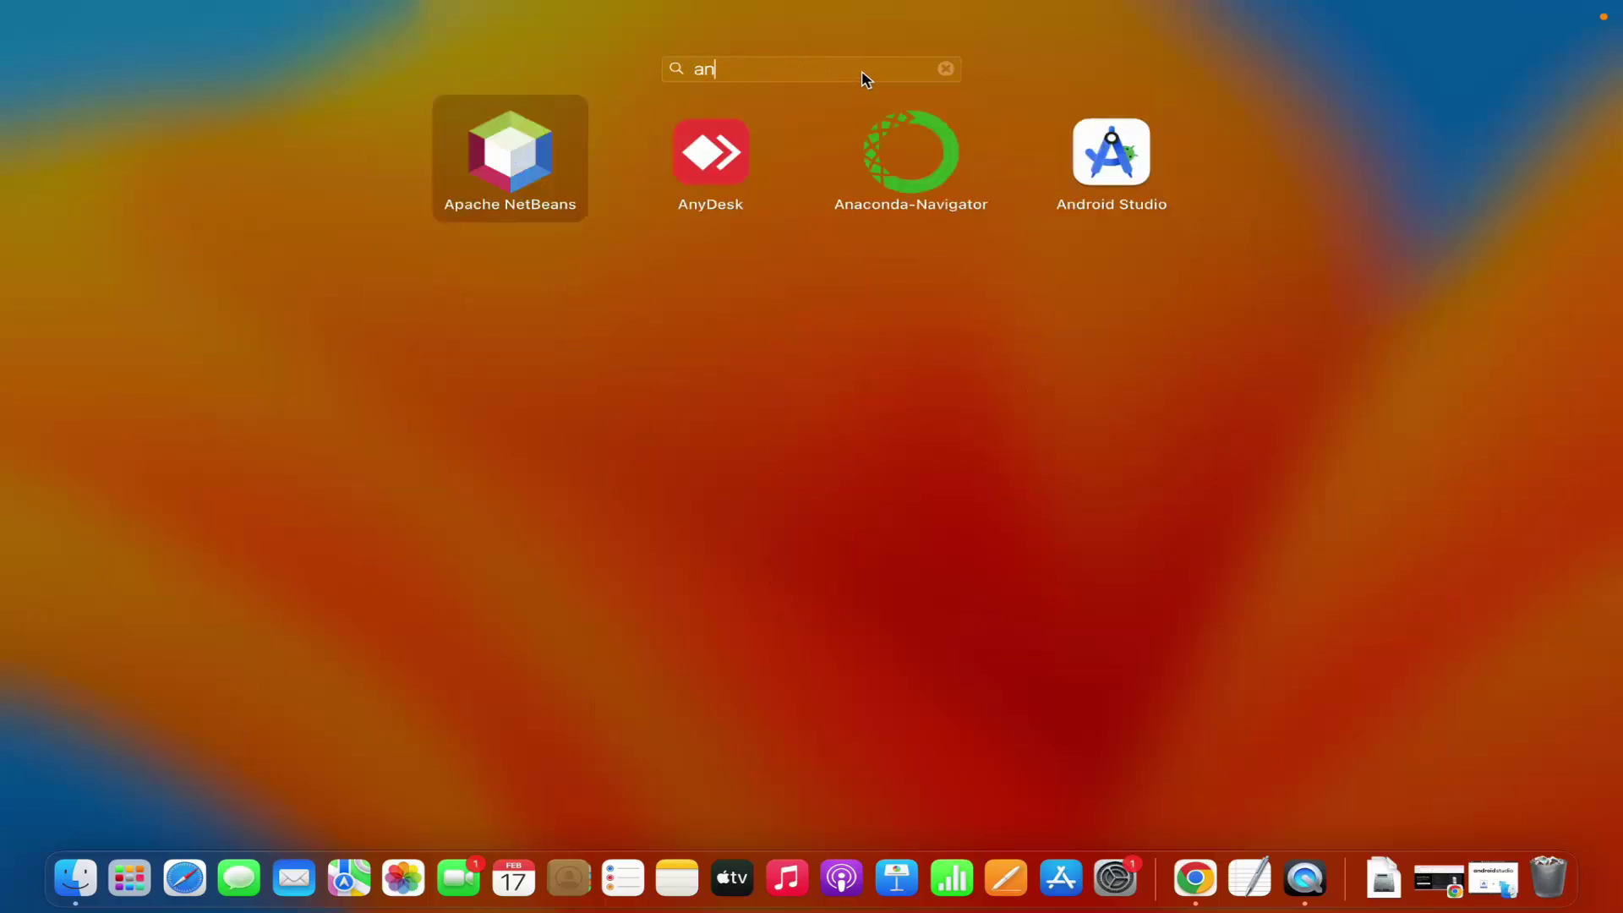
left_click(1114, 170)
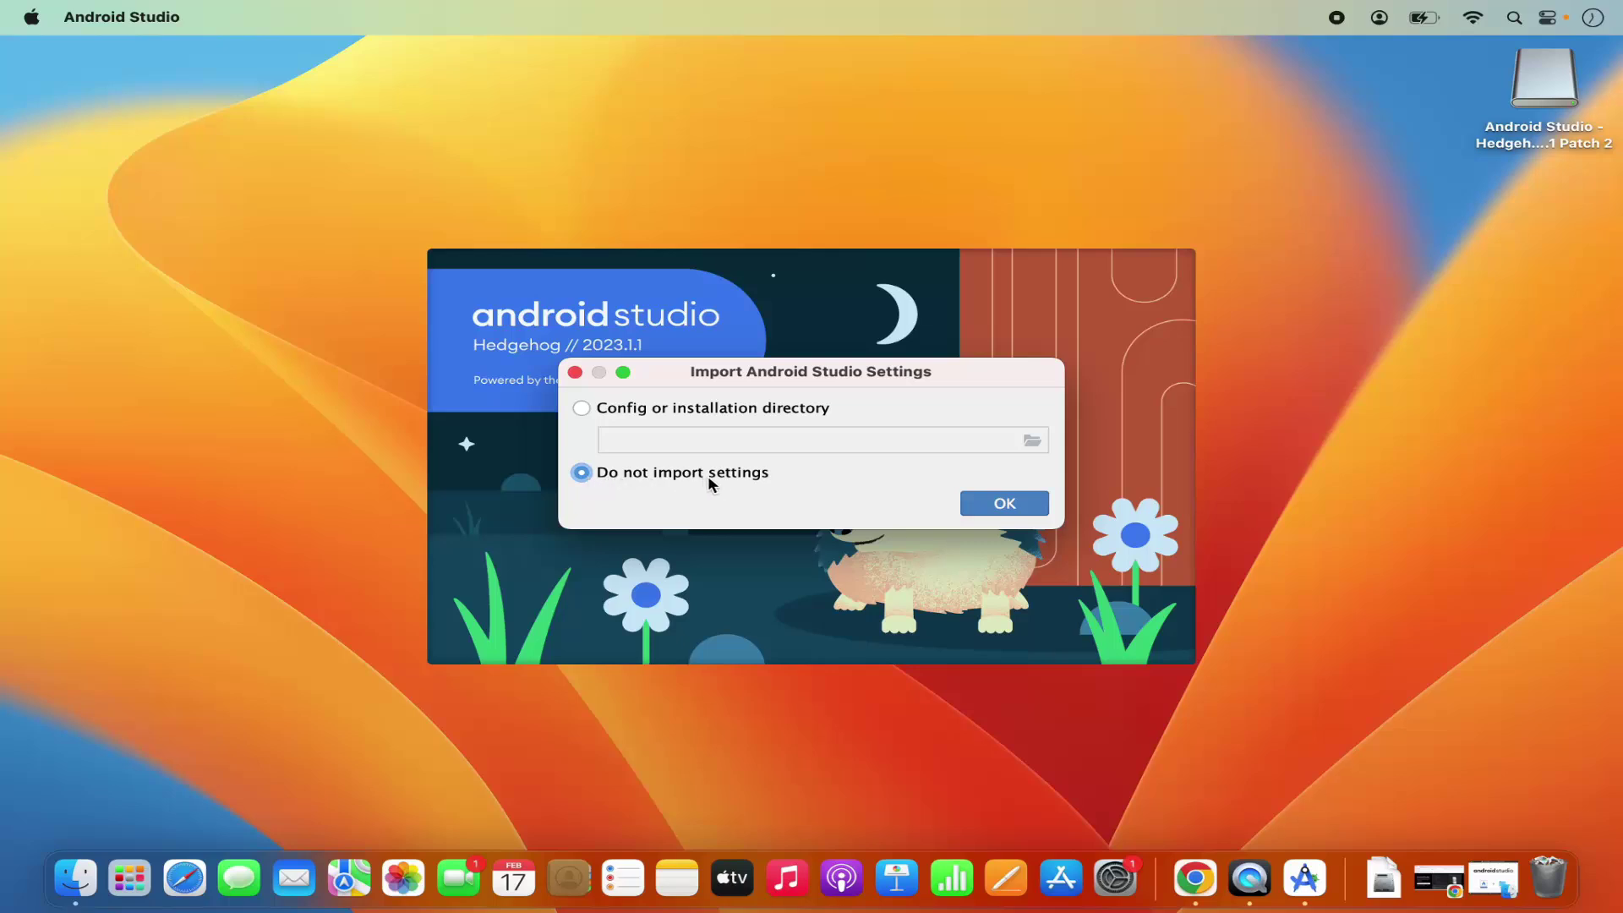
Continue with 'Do not import settings' and answer the usage-statistics prompt with Don't send.
left_click(995, 507)
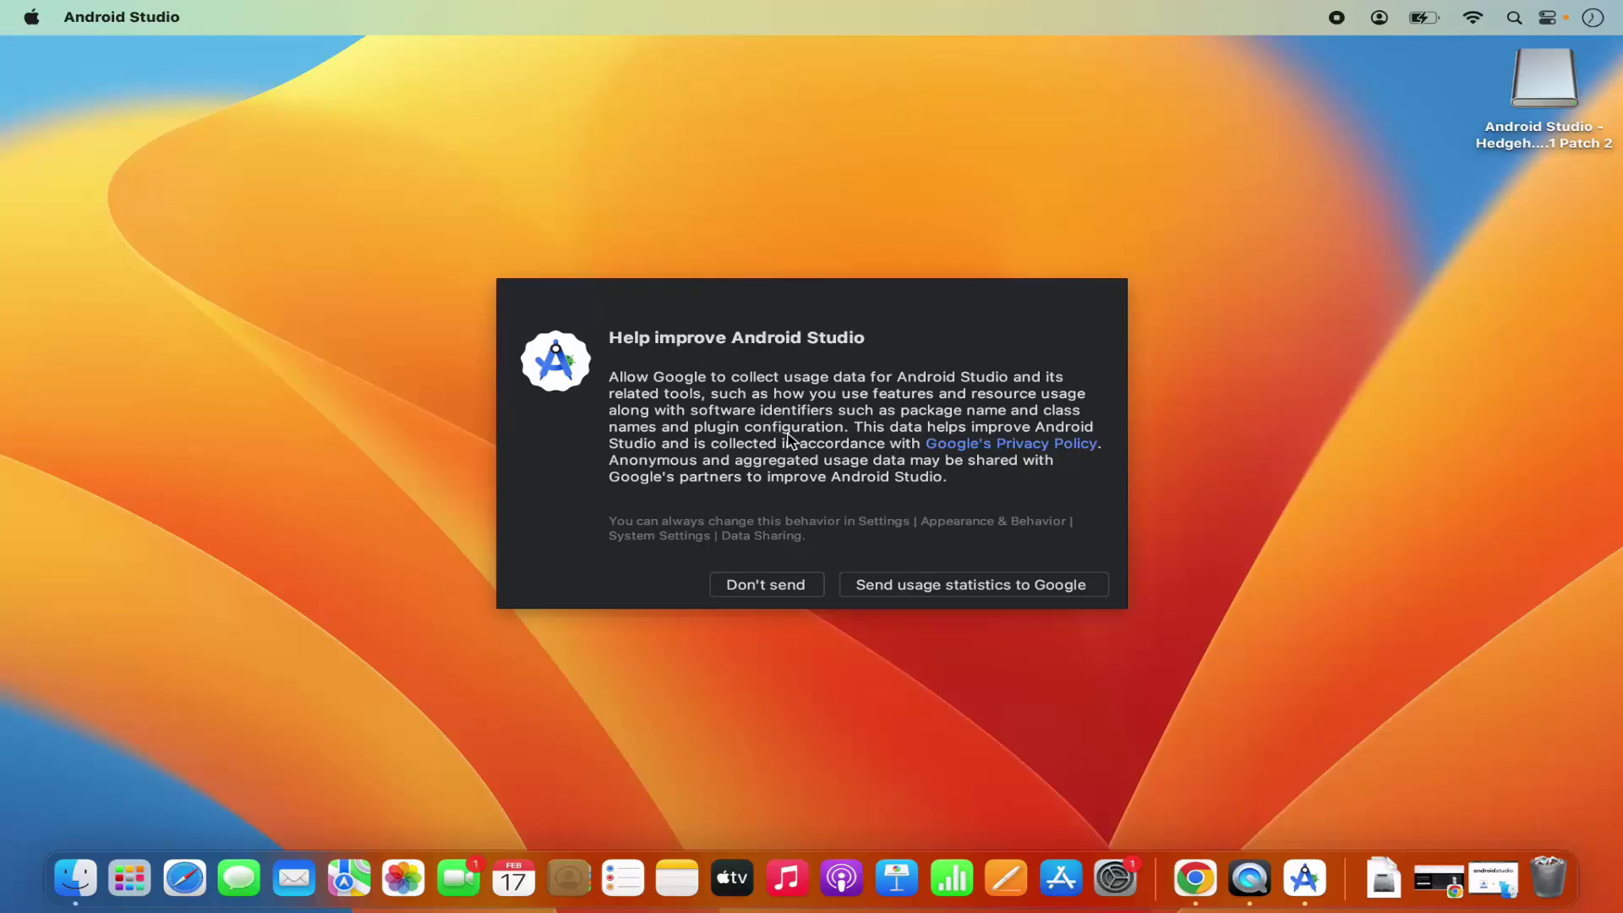
left_click(770, 590)
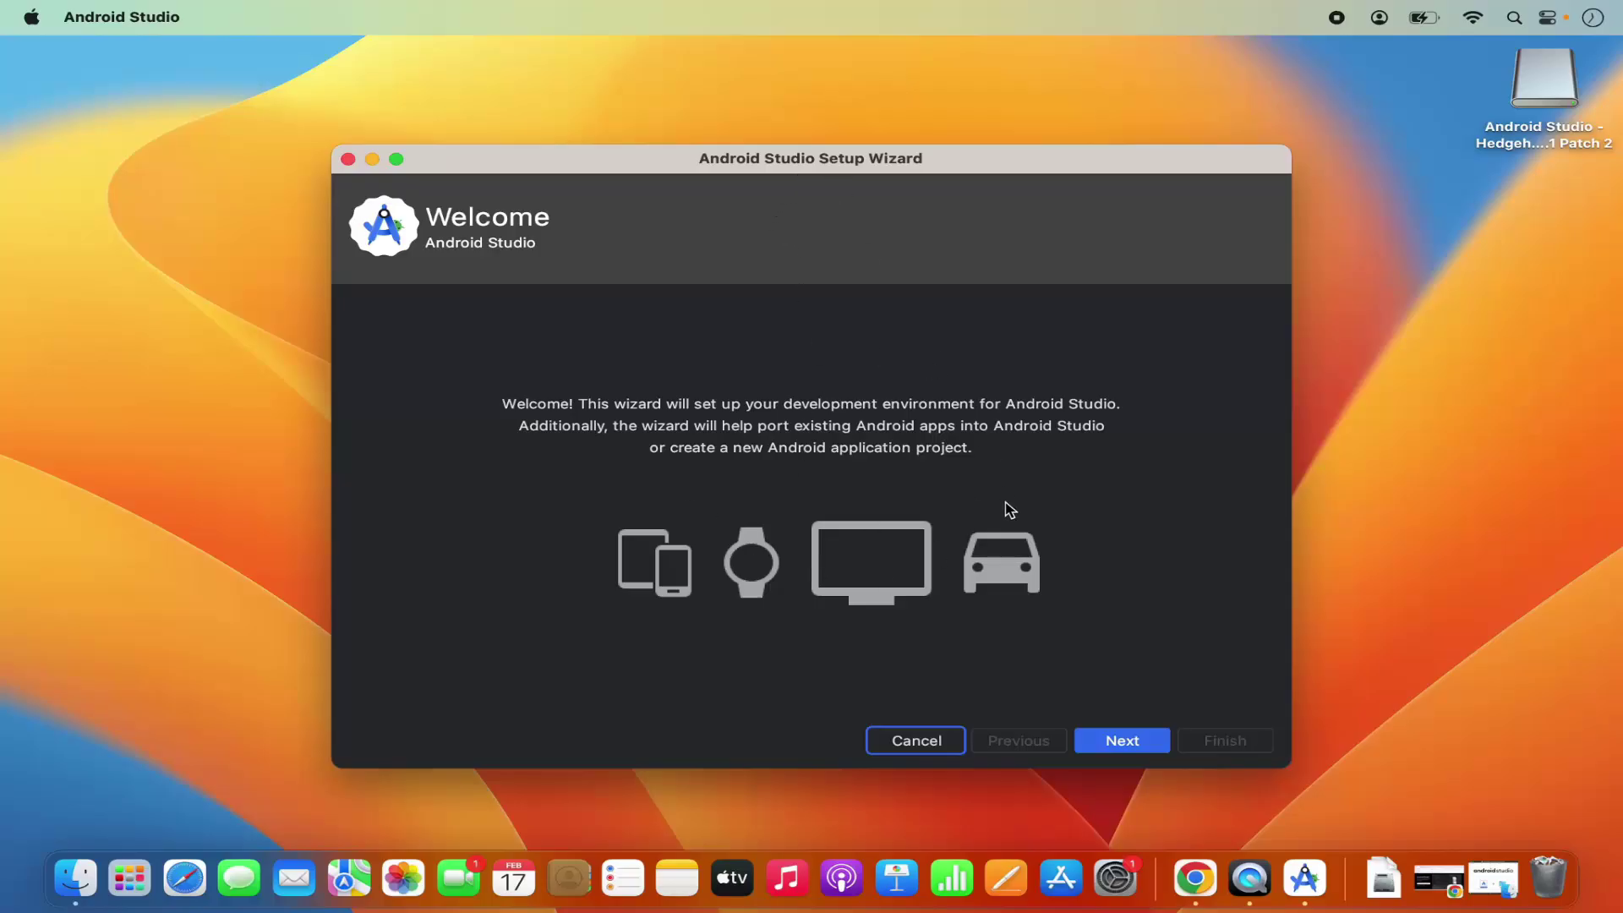
Proceed through the wizard with the Standard install type and the 1.91 GB SDK component list.
left_click(1104, 742)
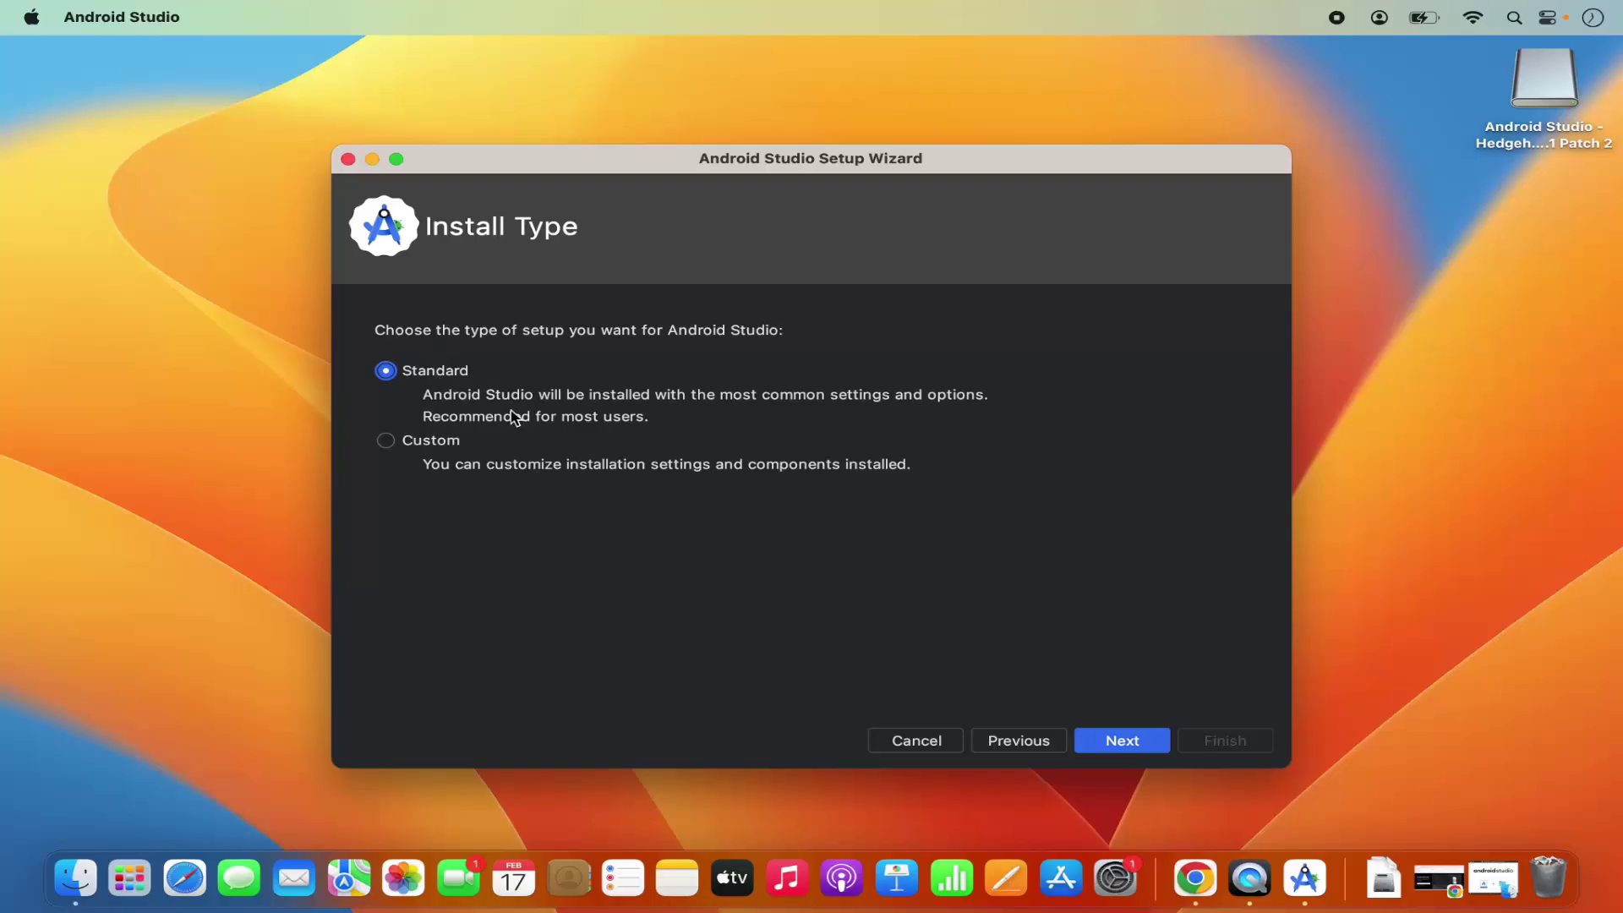
left_click(1155, 741)
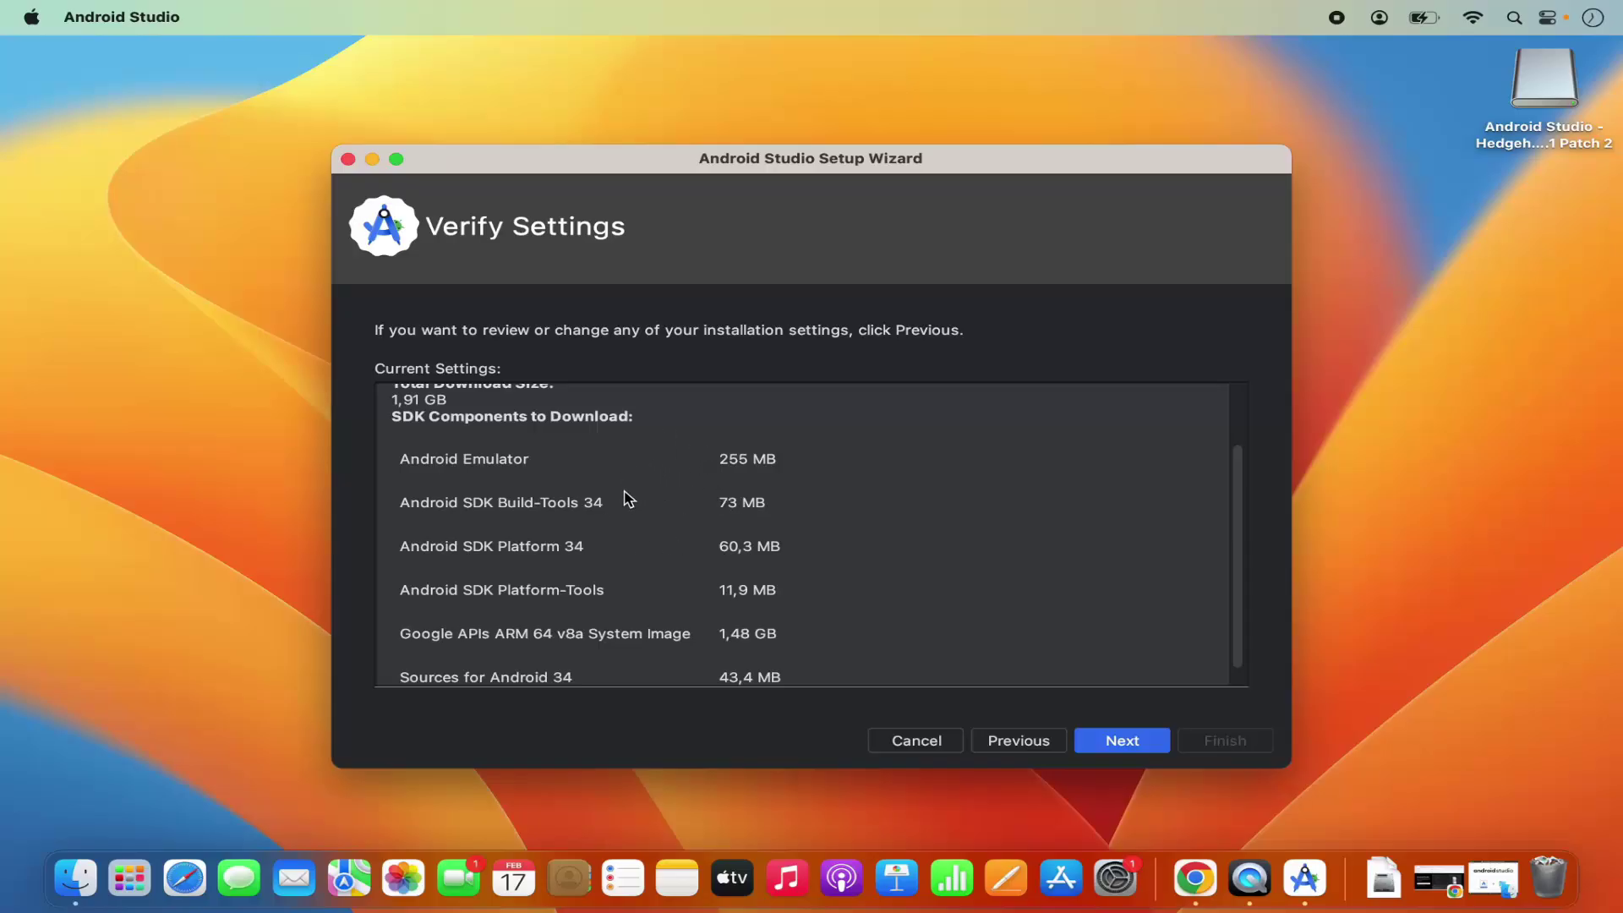
scroll(627, 499, "down", 1)
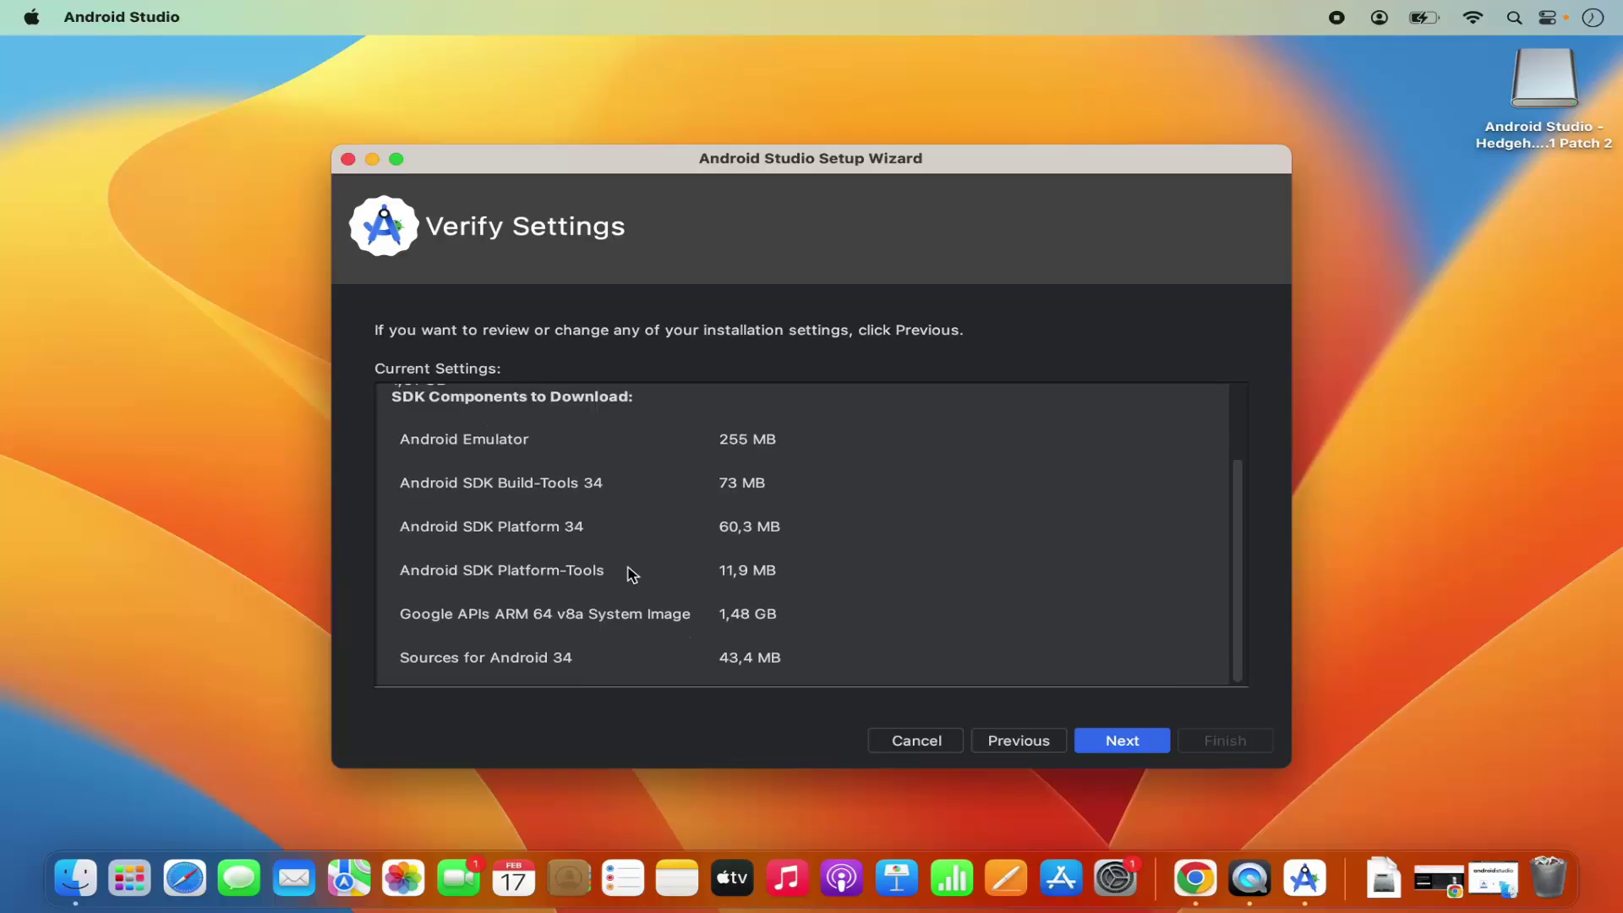
left_click(1112, 741)
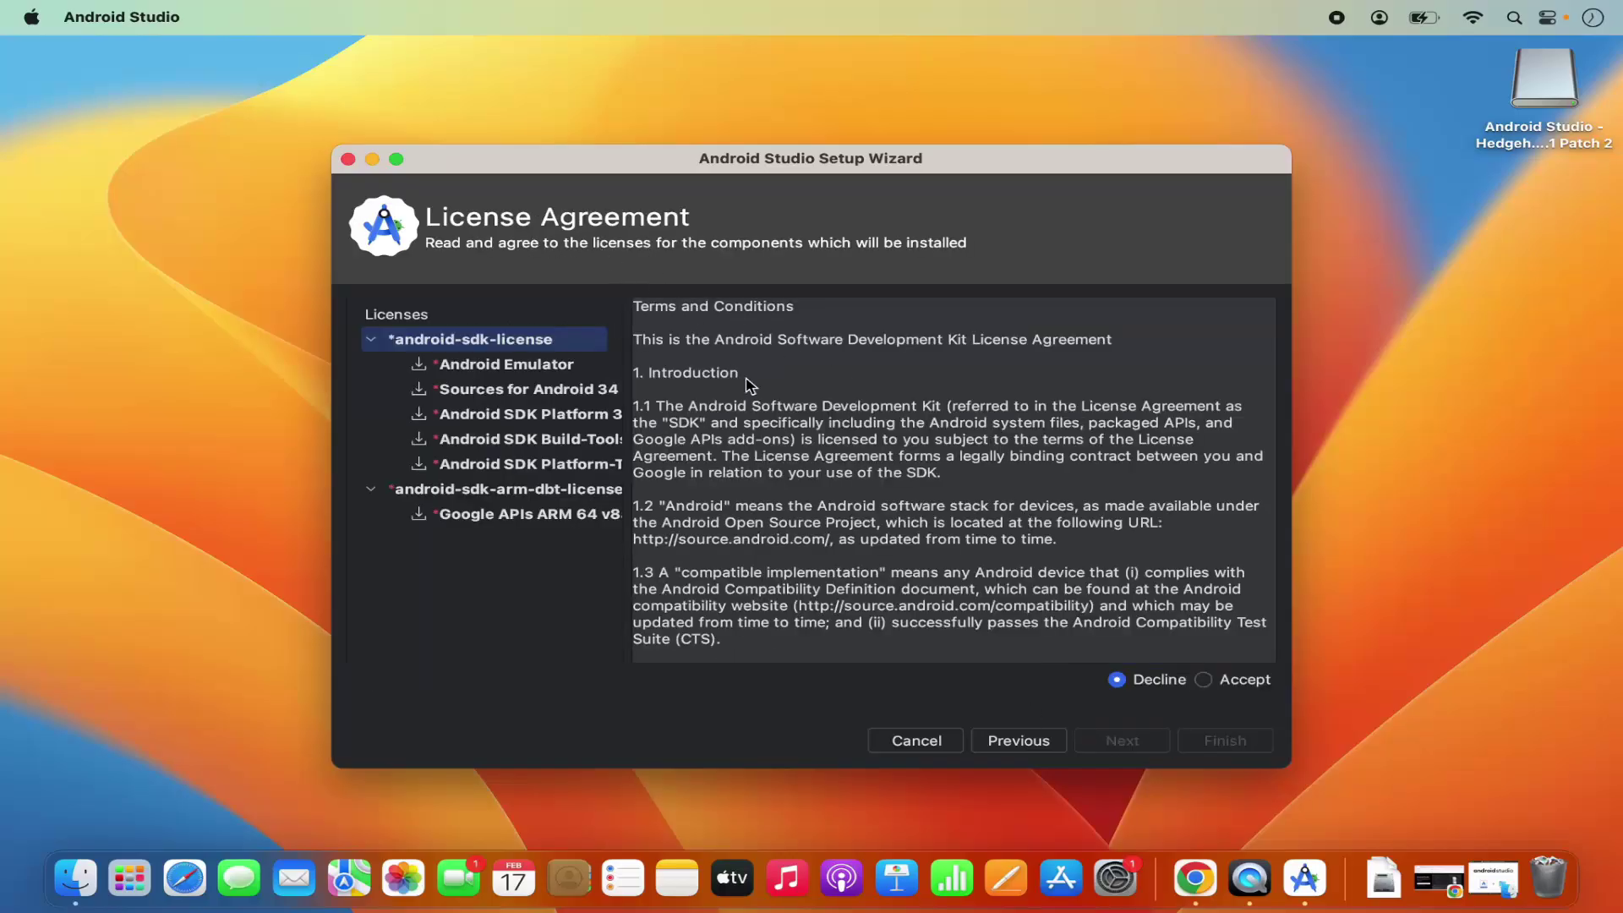
Accept the android-sdk-license and android-sdk-arm-dbt-license agreements and click Finish.
scroll(824, 448, "down", 15)
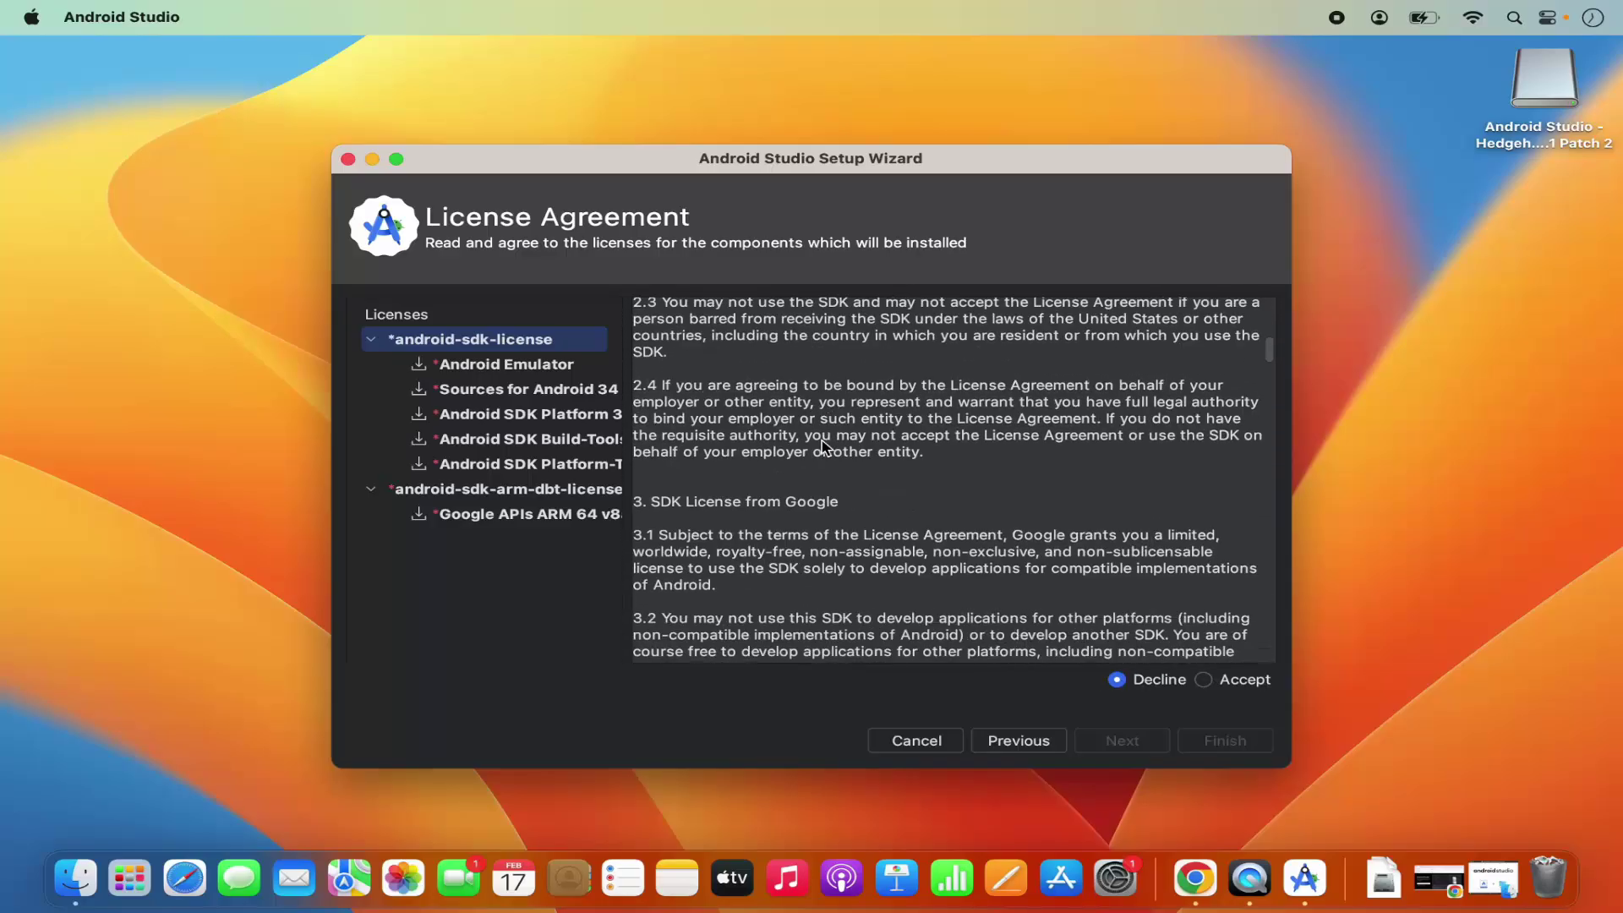
scroll(824, 449, "down", 20)
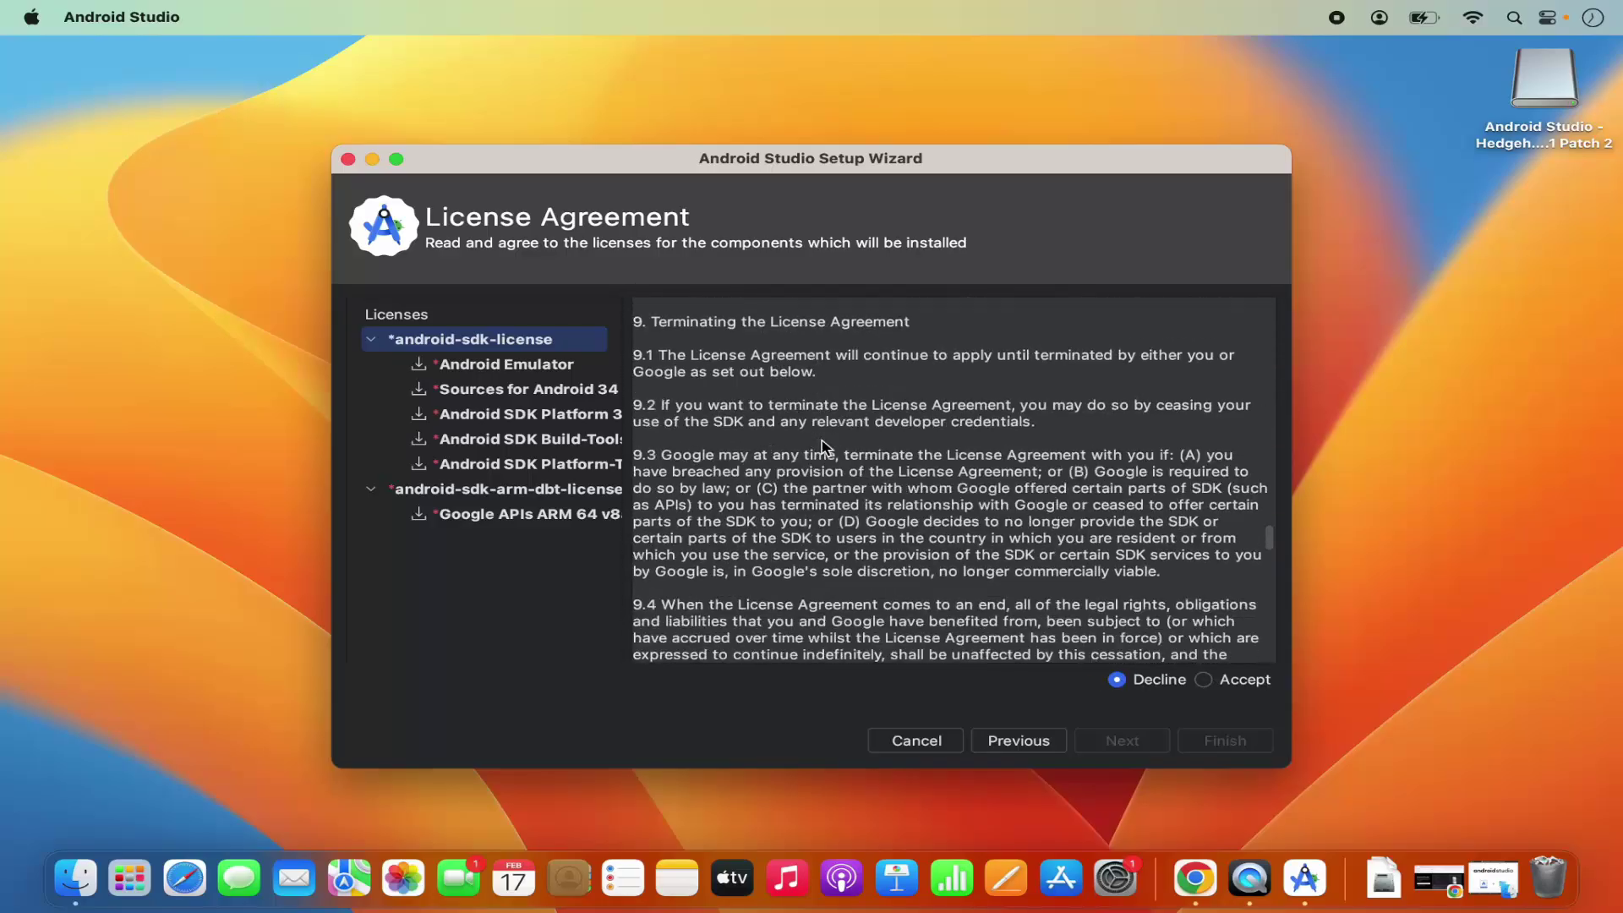
scroll(825, 446, "down", 20)
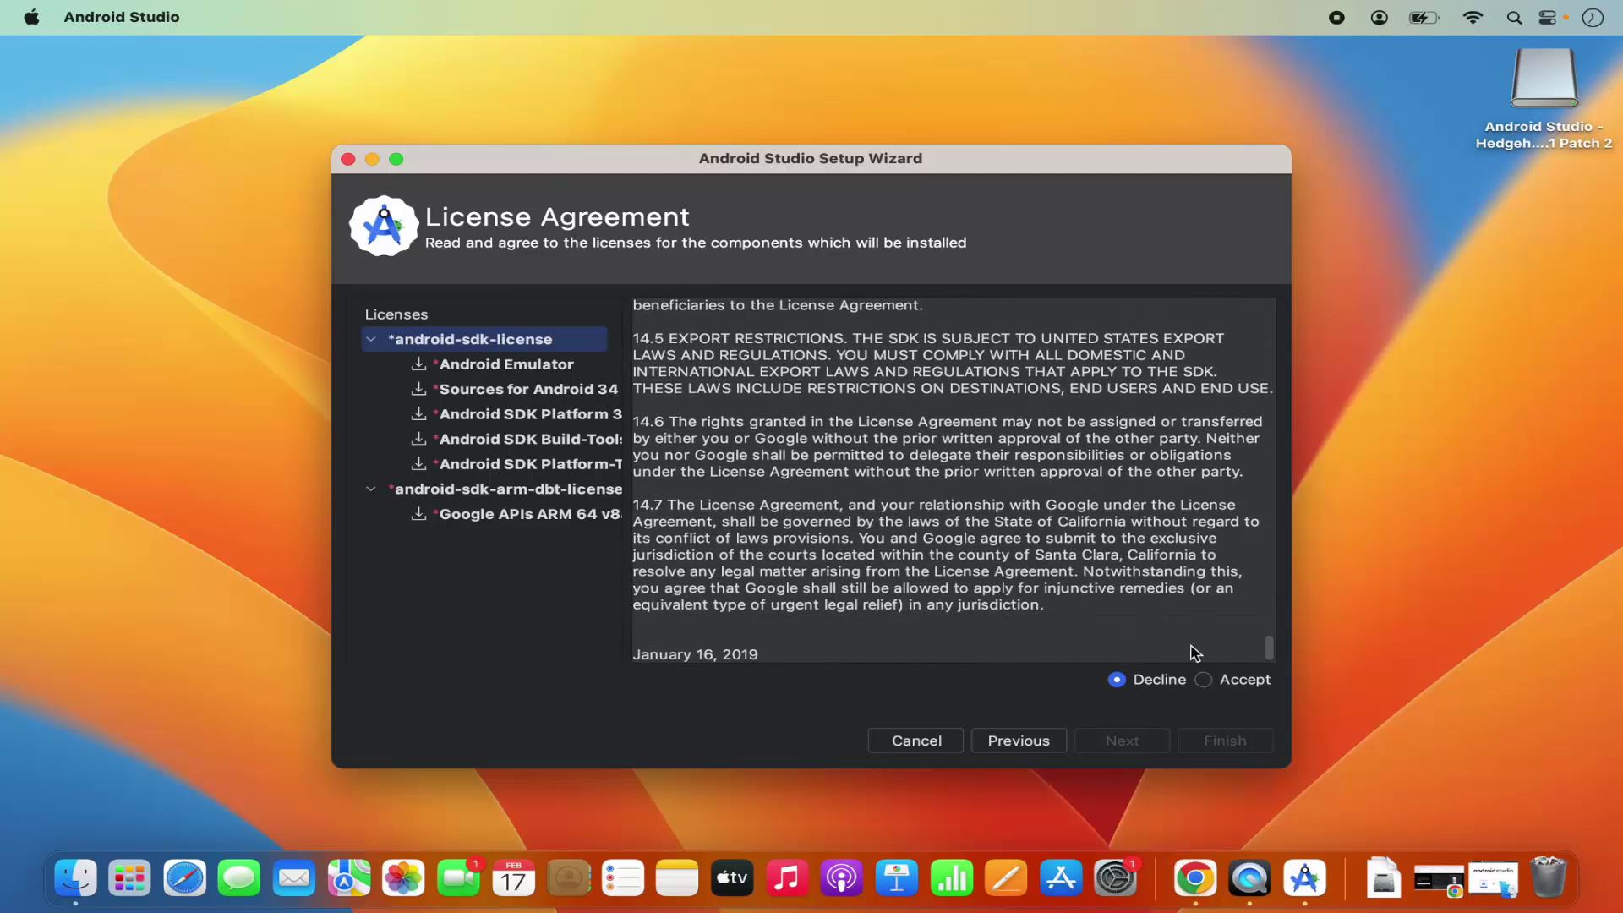
left_click(1204, 680)
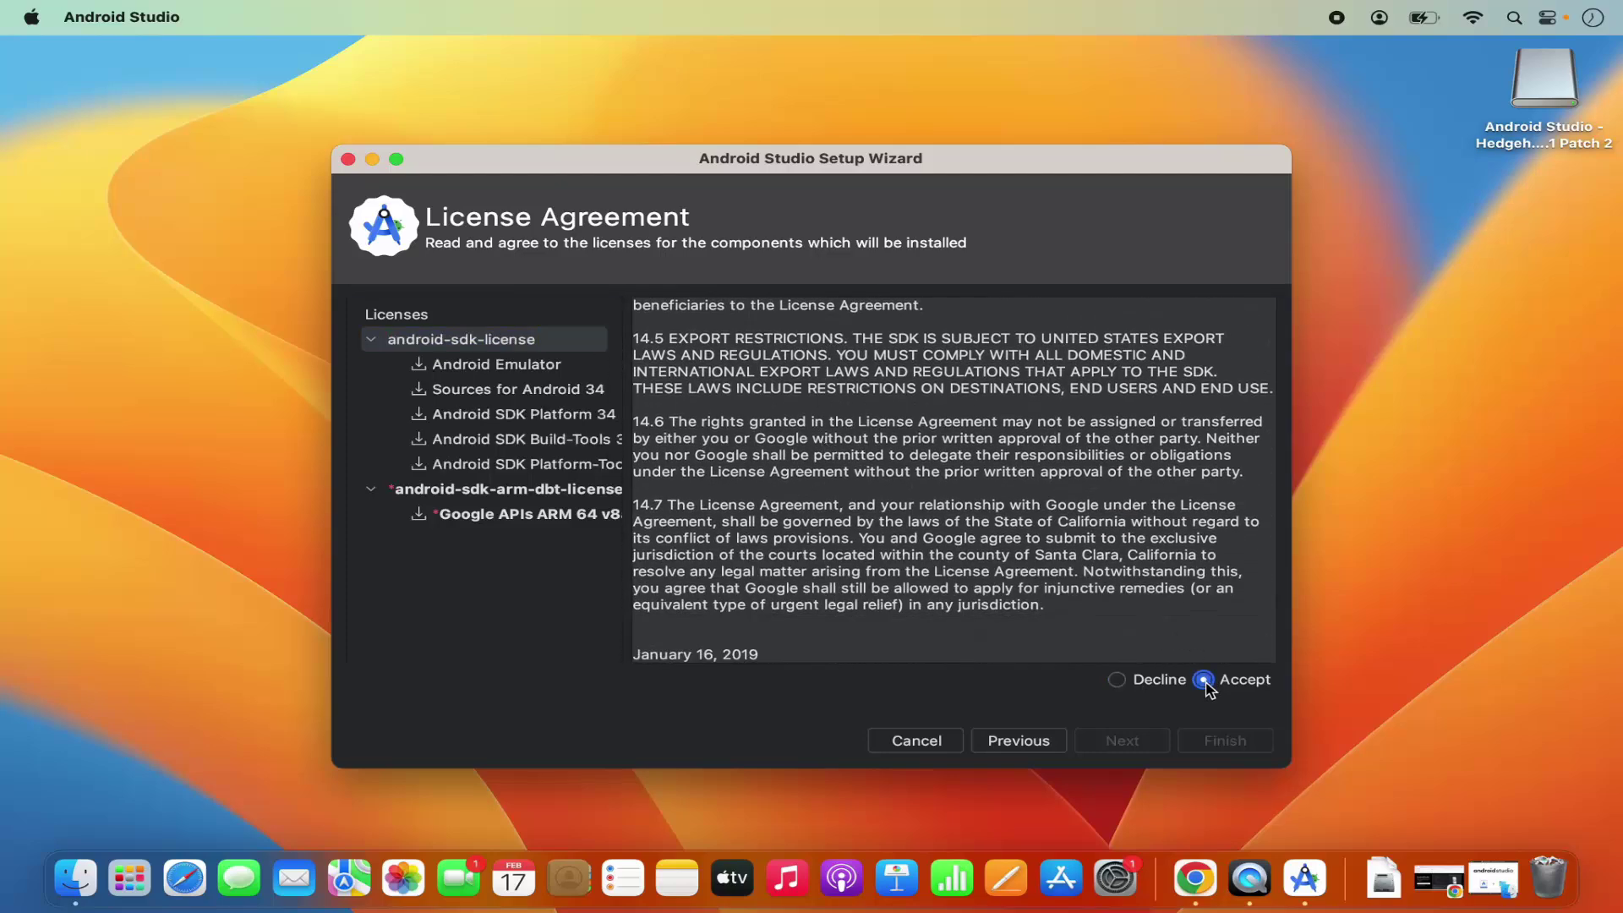
double_click(481, 494)
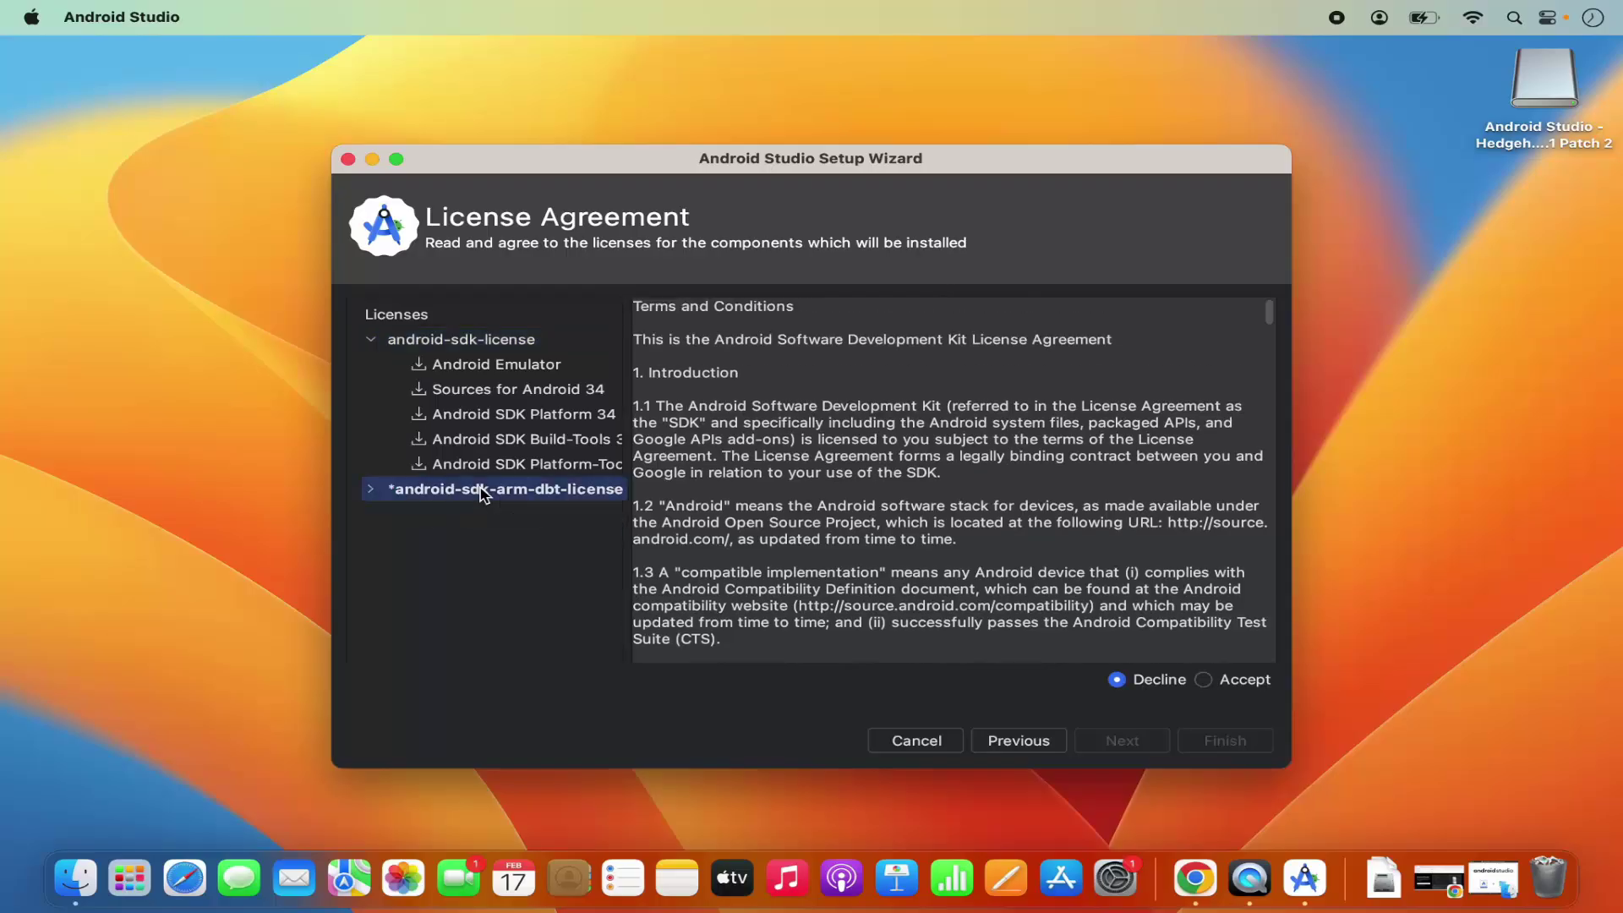
left_click(1203, 681)
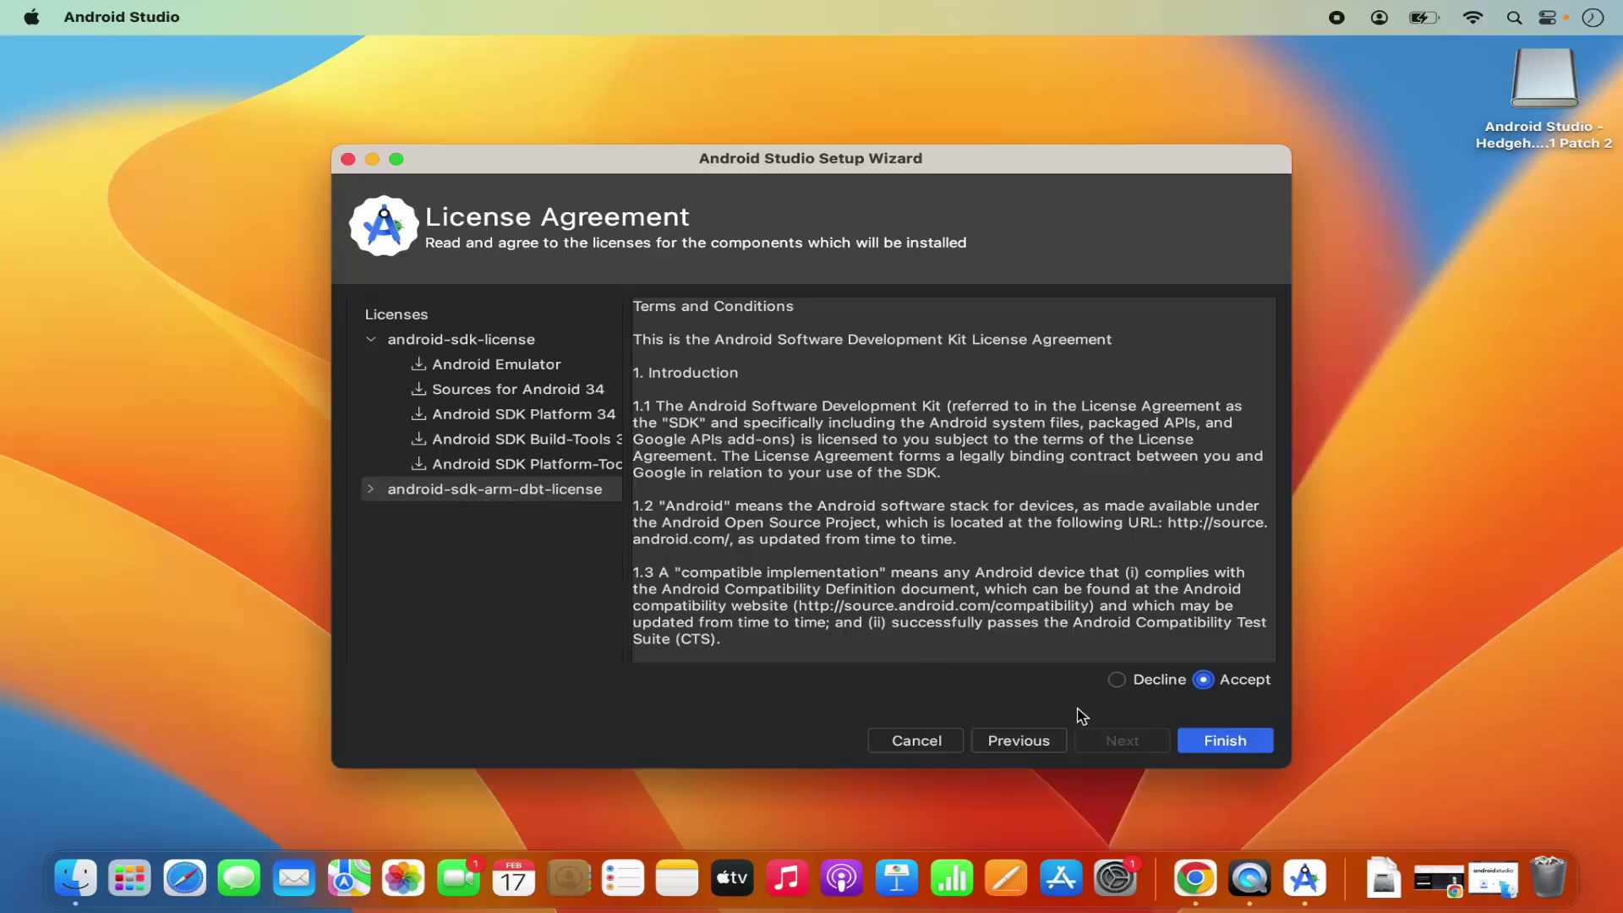
left_click(1220, 741)
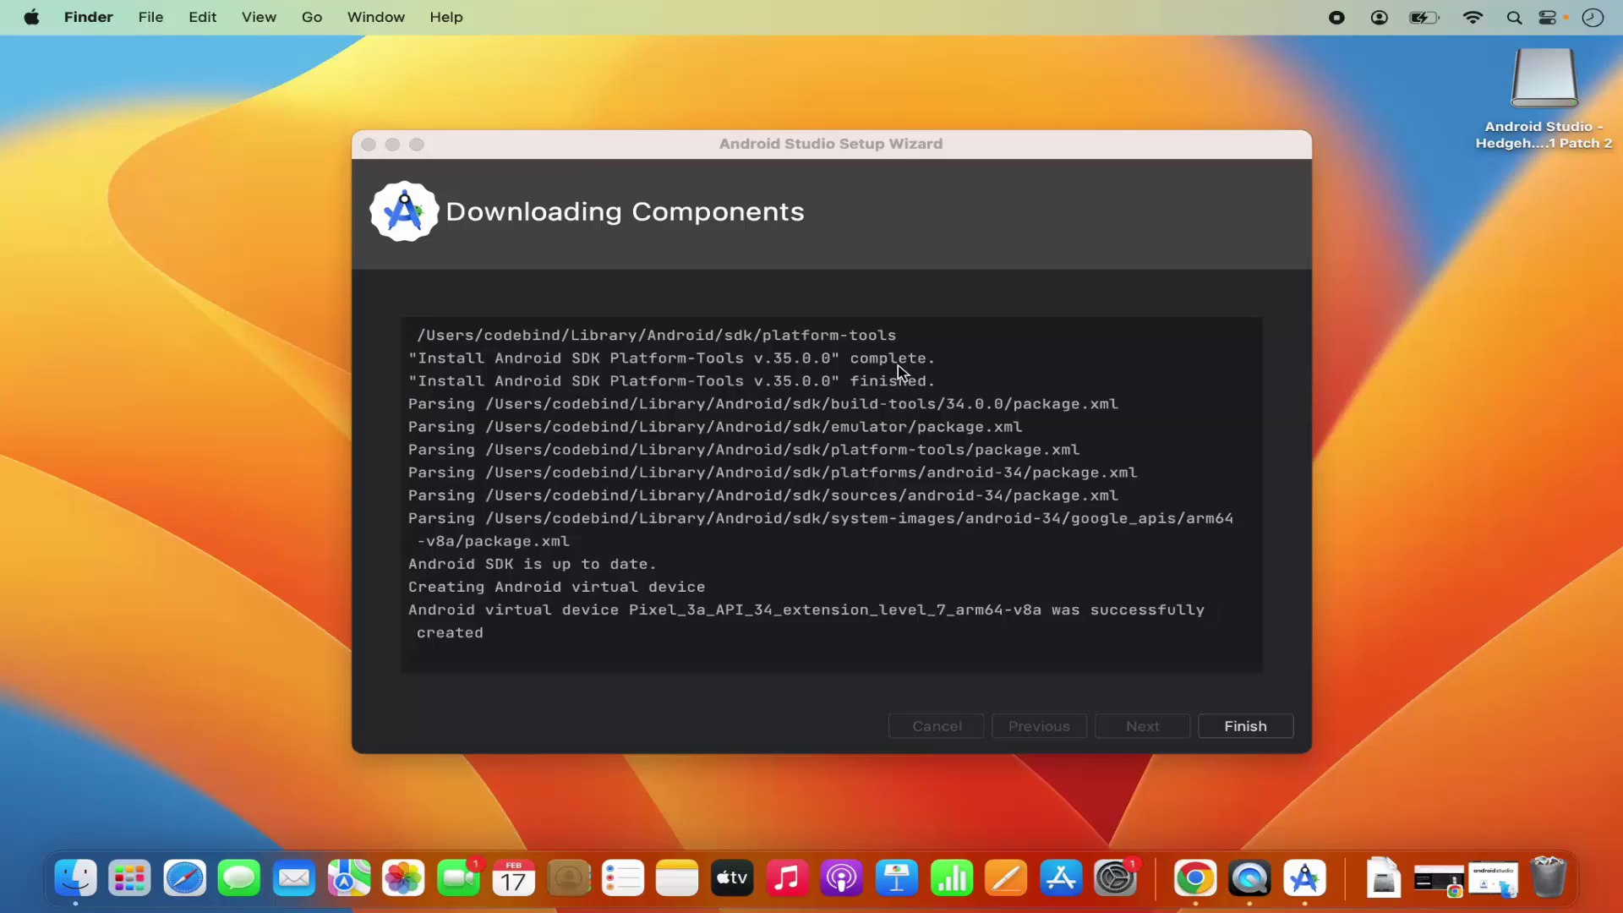
Close the setup wizard once Downloading Components completes.
left_click(1255, 728)
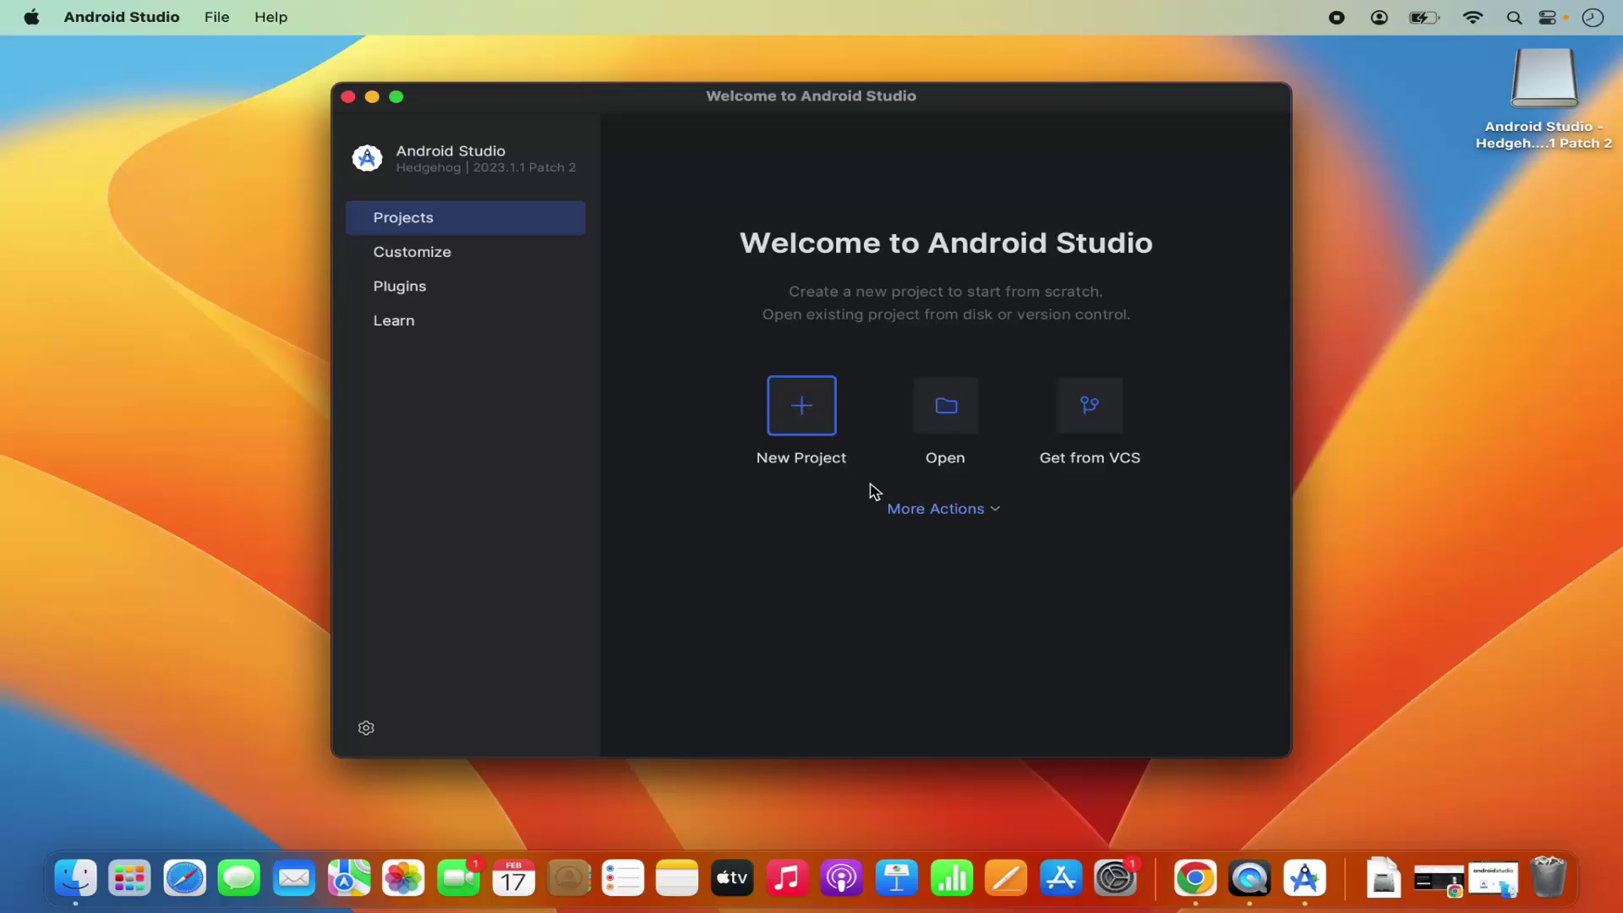
Open the Virtual Device Manager from More Actions and start the Pixel 3a API 34 emulator.
left_click(990, 518)
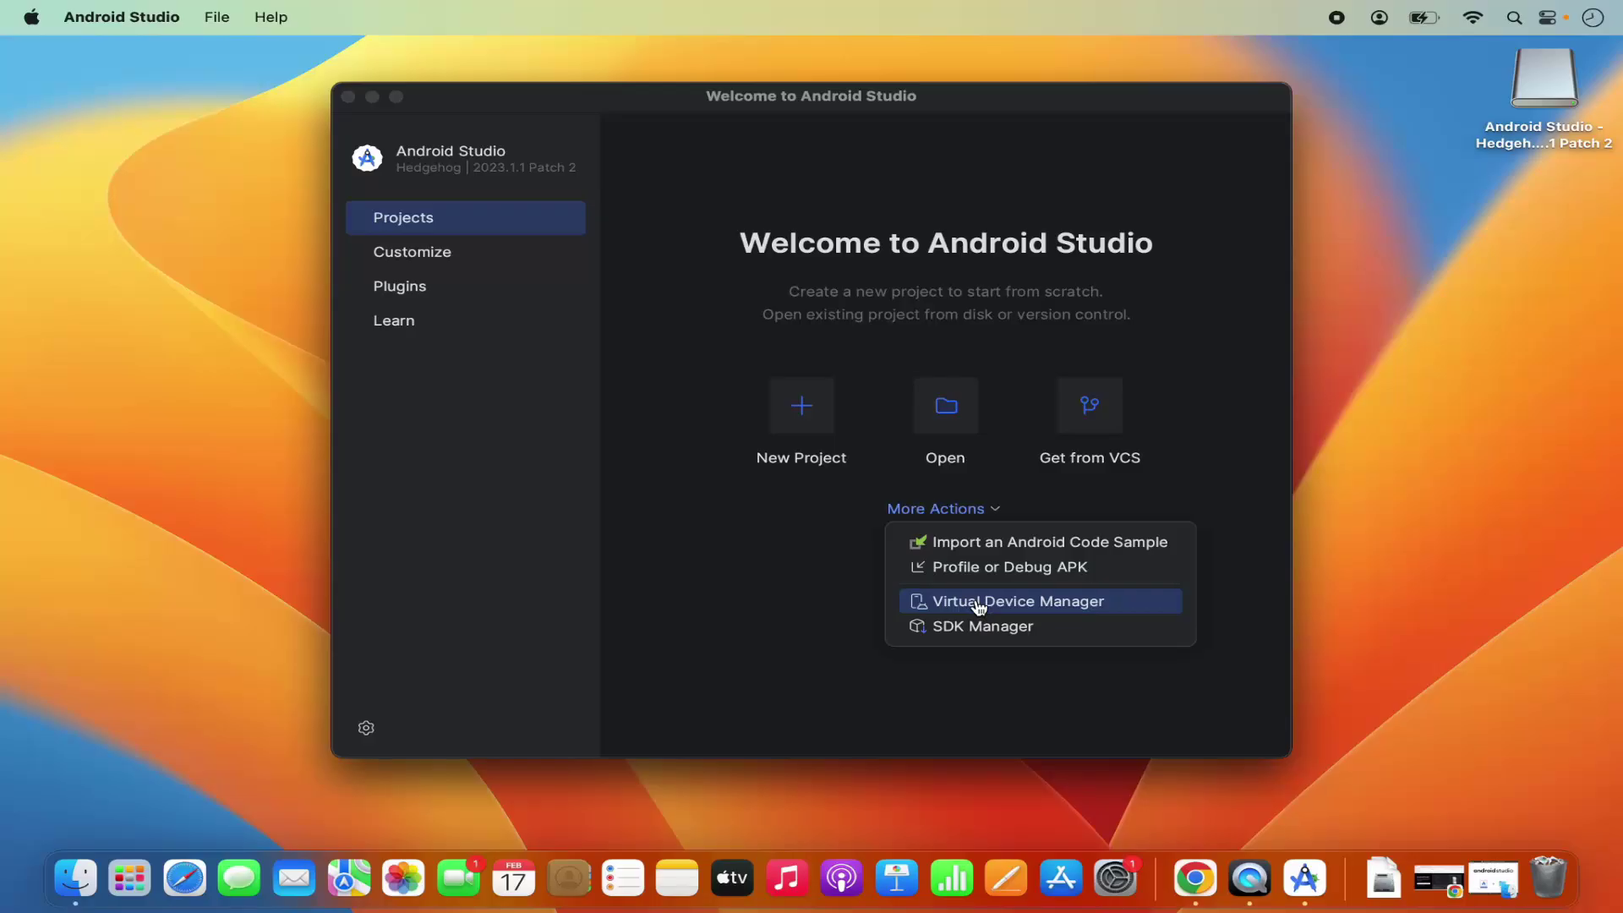
left_click(764, 530)
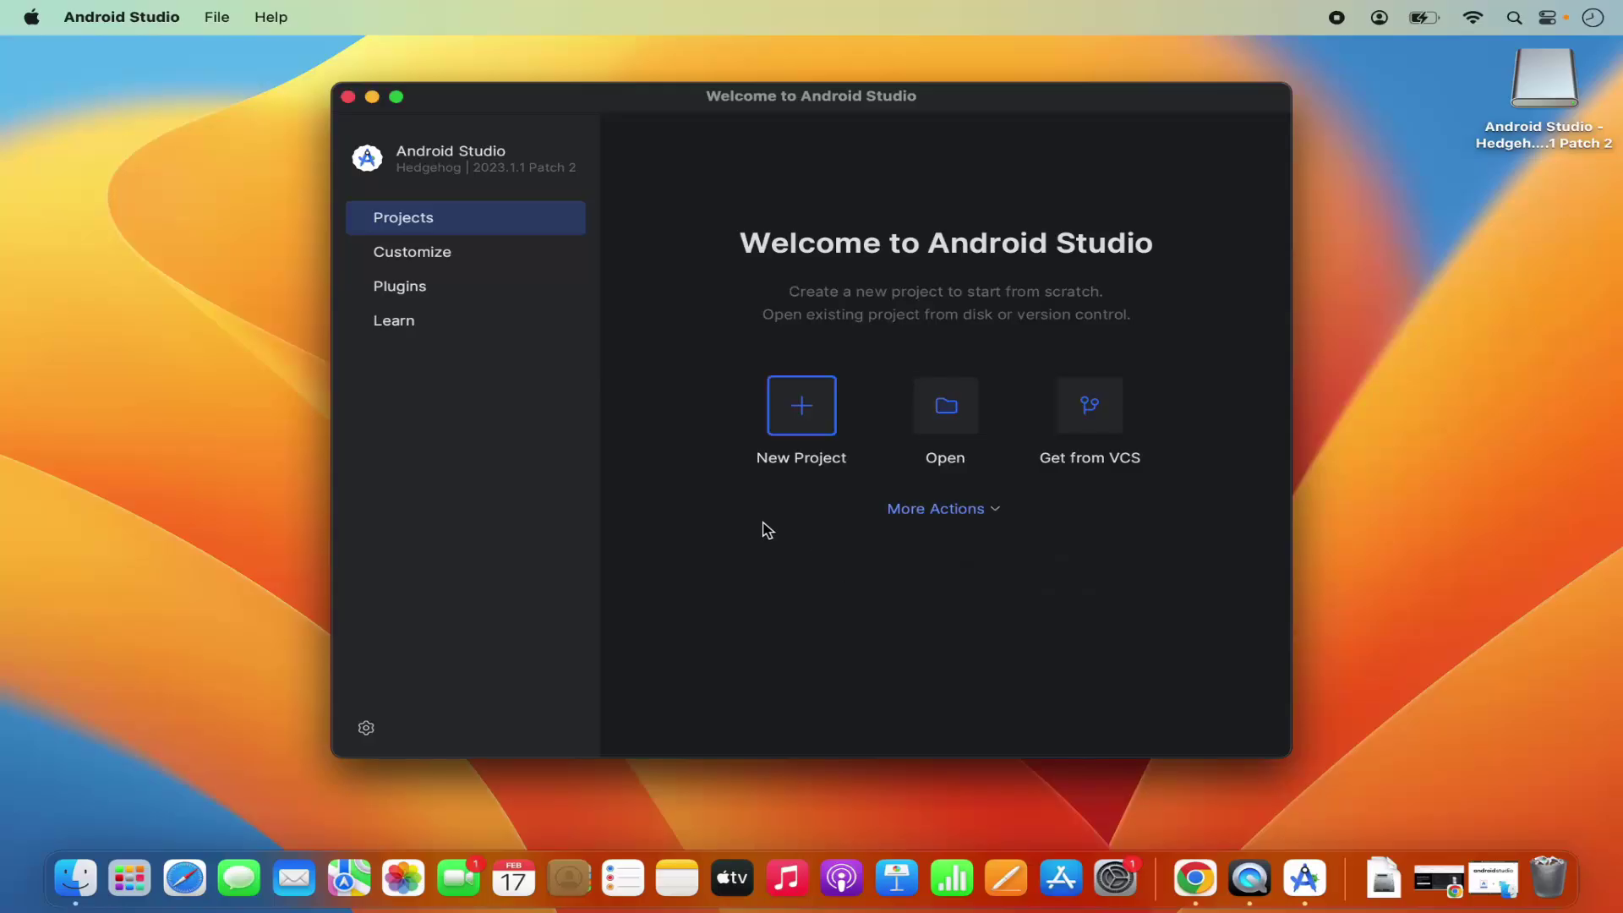
left_click(995, 511)
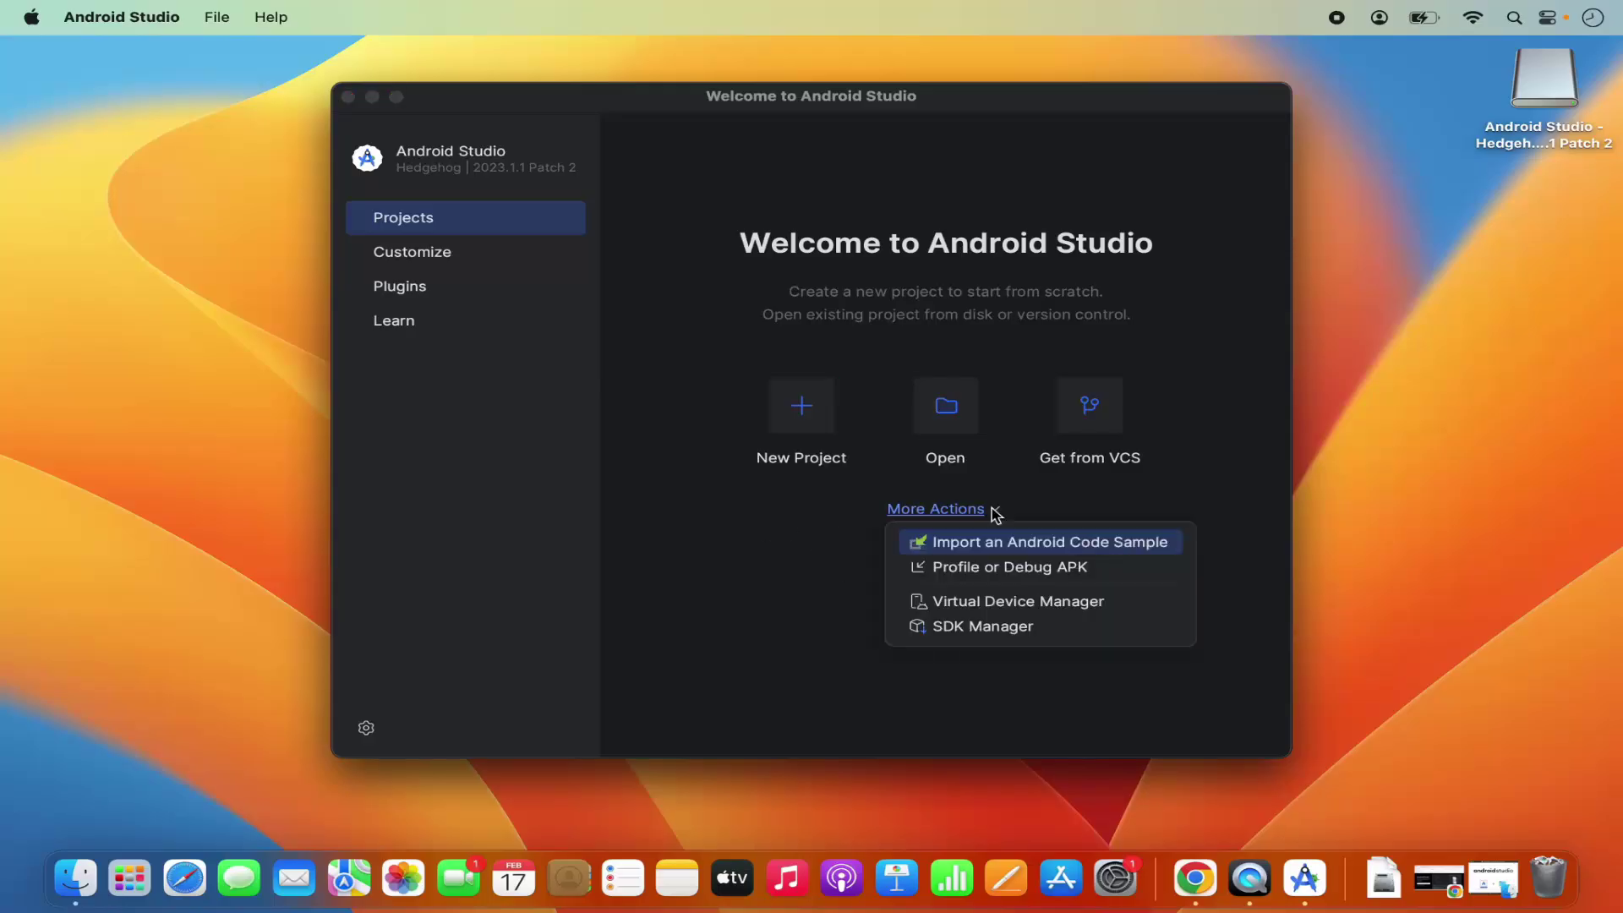
left_click(1007, 605)
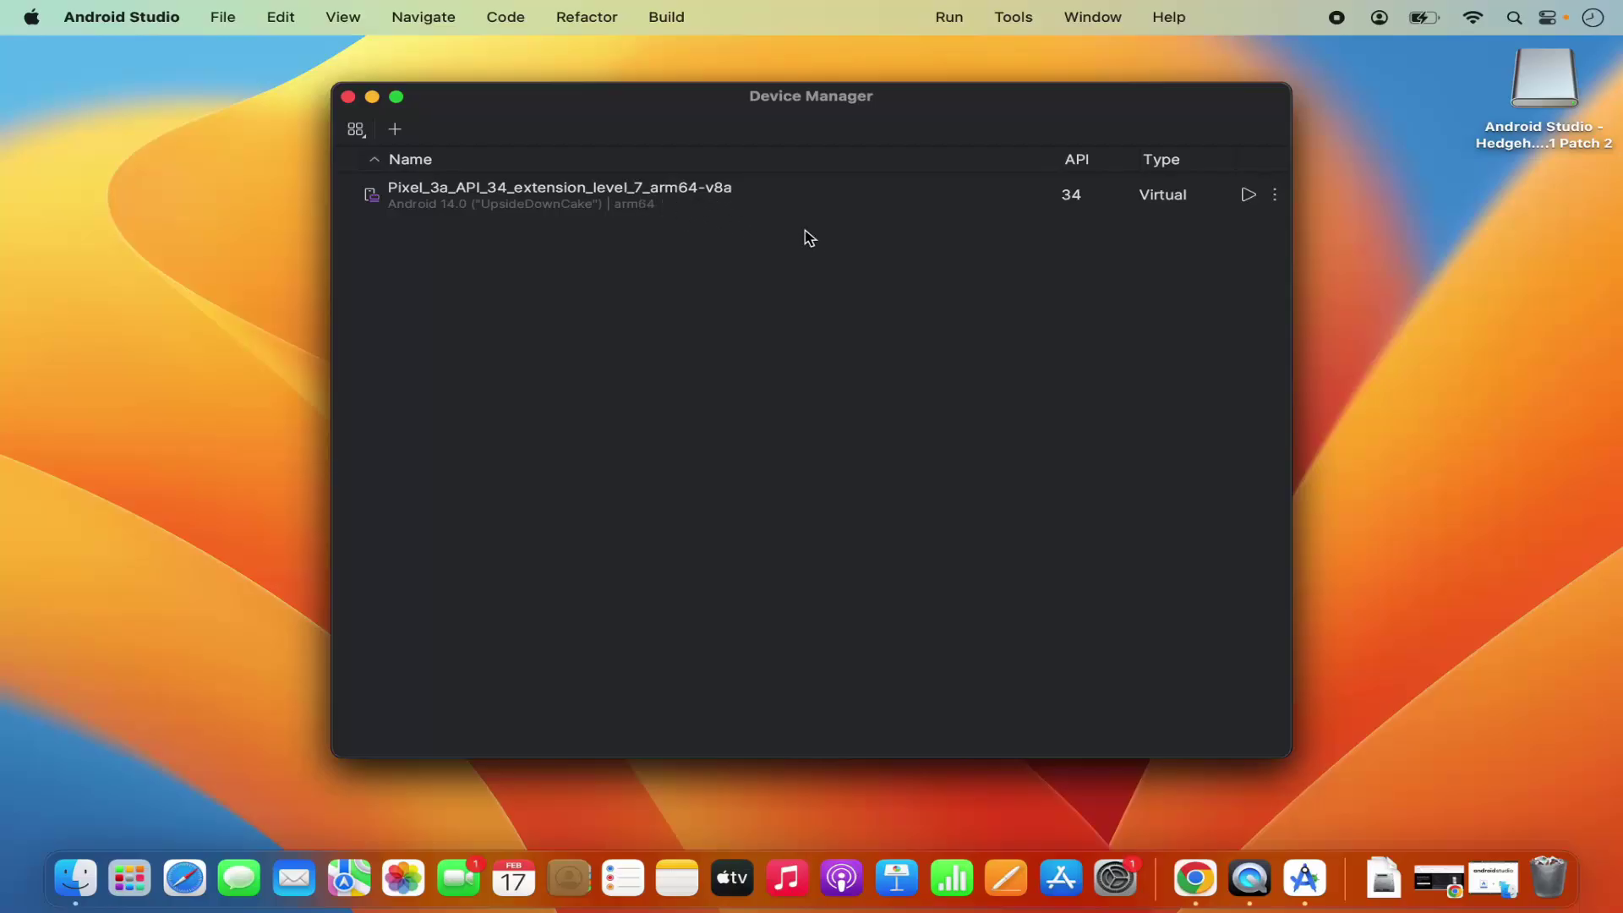
left_click(1250, 196)
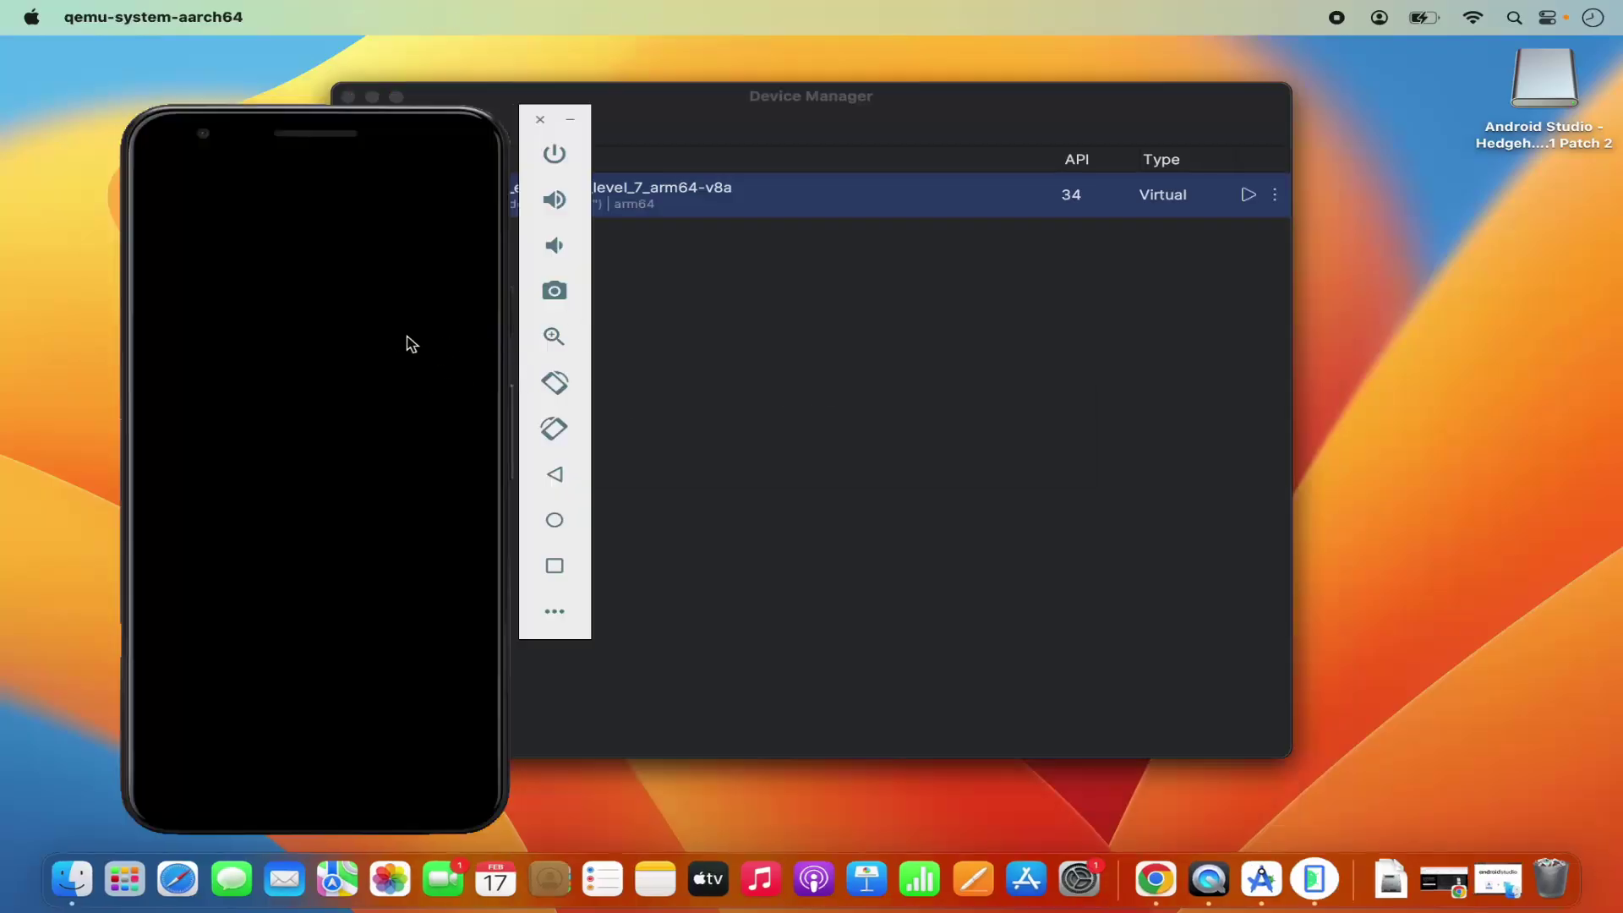
Bring Device Manager forward while the Pixel_3a_API_34 emulator boots to its home screen.
left_click(769, 300)
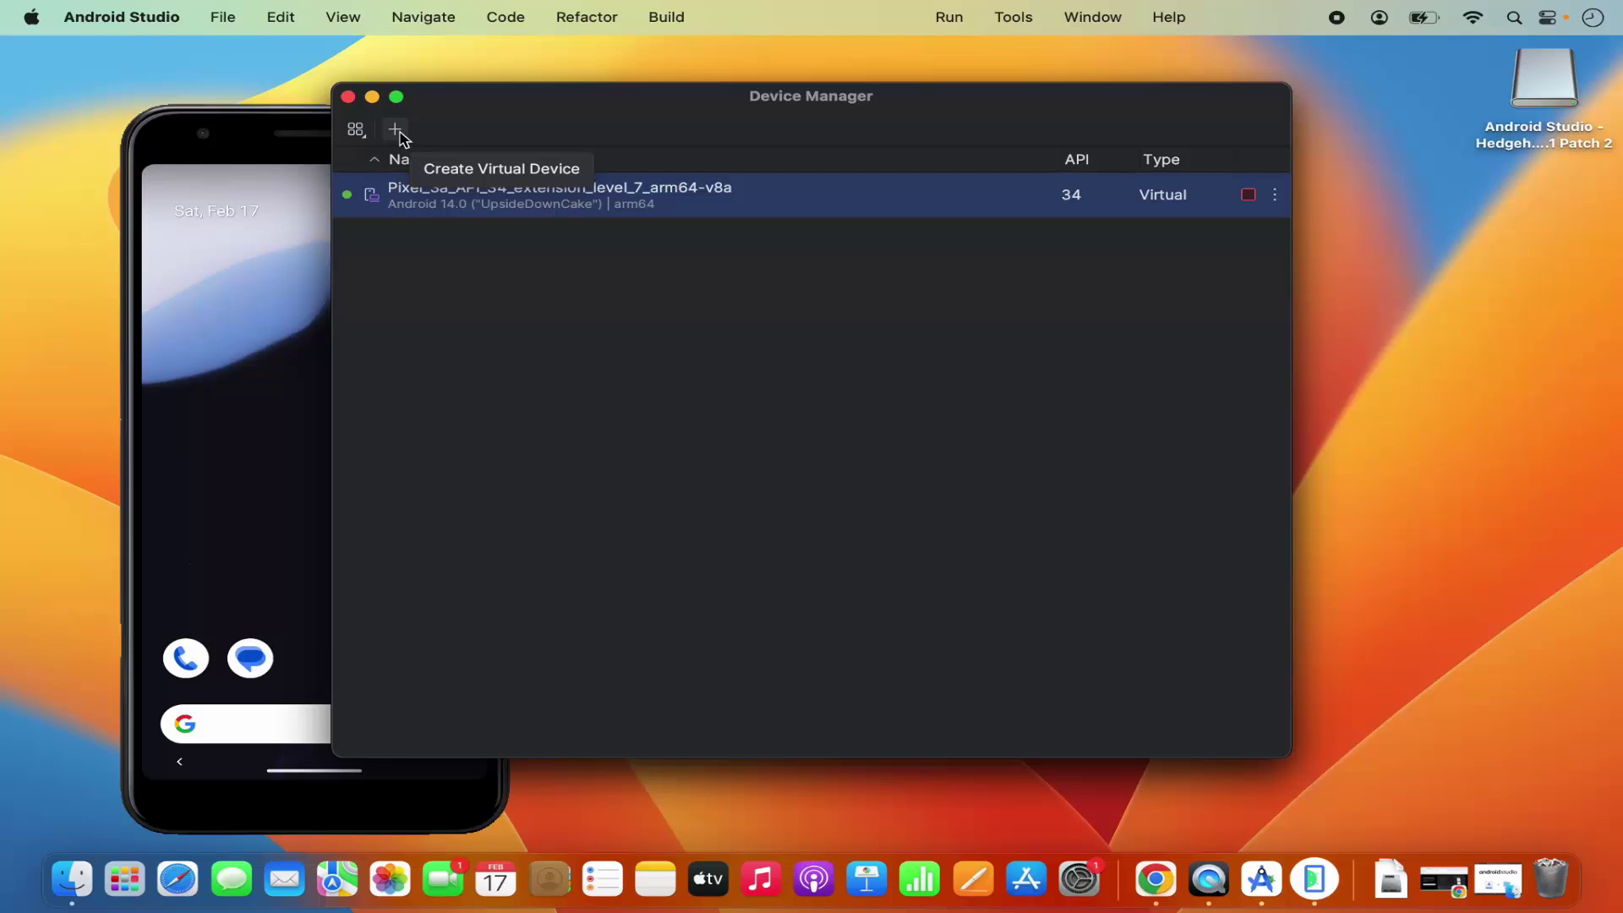
Shift the window aside and scroll the emulator screen to open the app drawer and notification shade.
left_click_drag(504, 106, 782, 109)
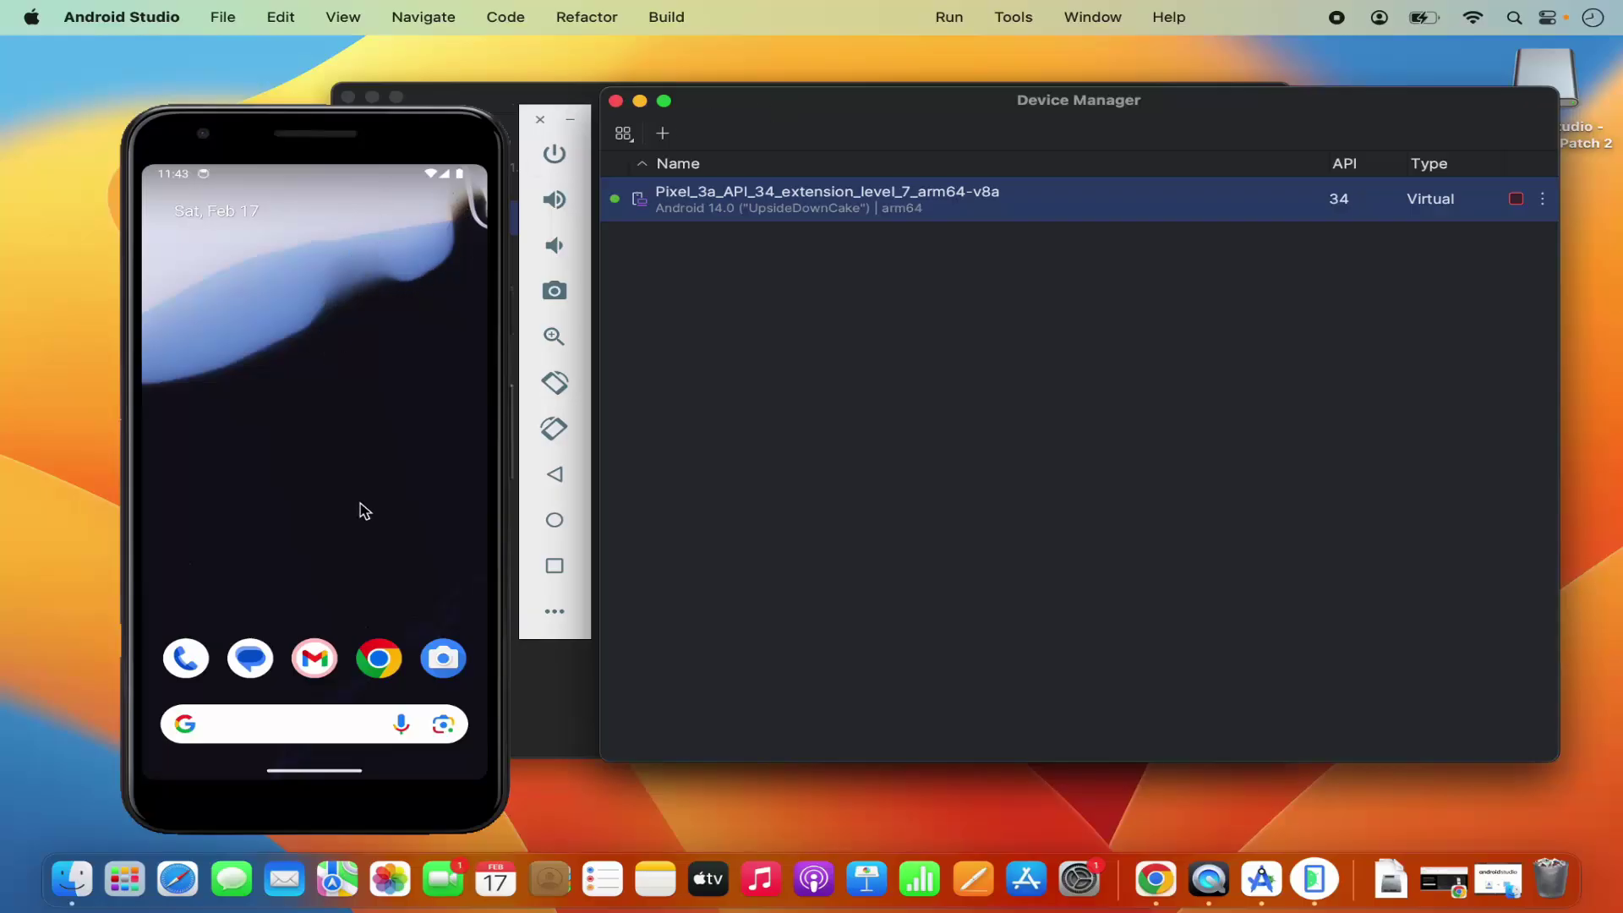
scroll(363, 511, "down", 2)
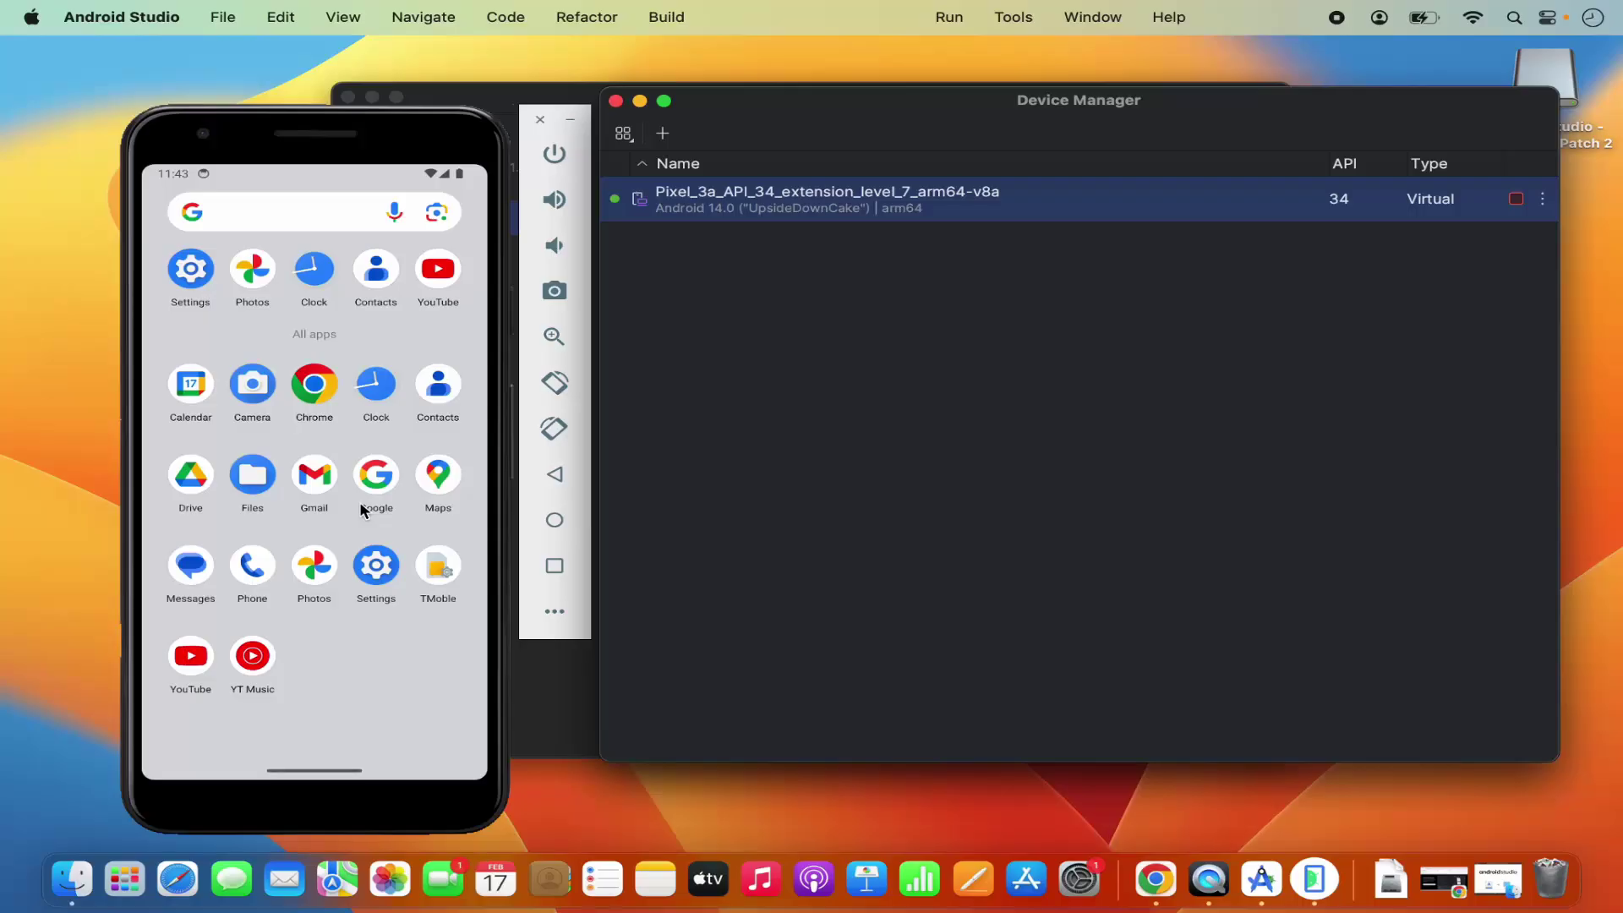
scroll(362, 510, "up", 3)
scroll(364, 510, "down", 3)
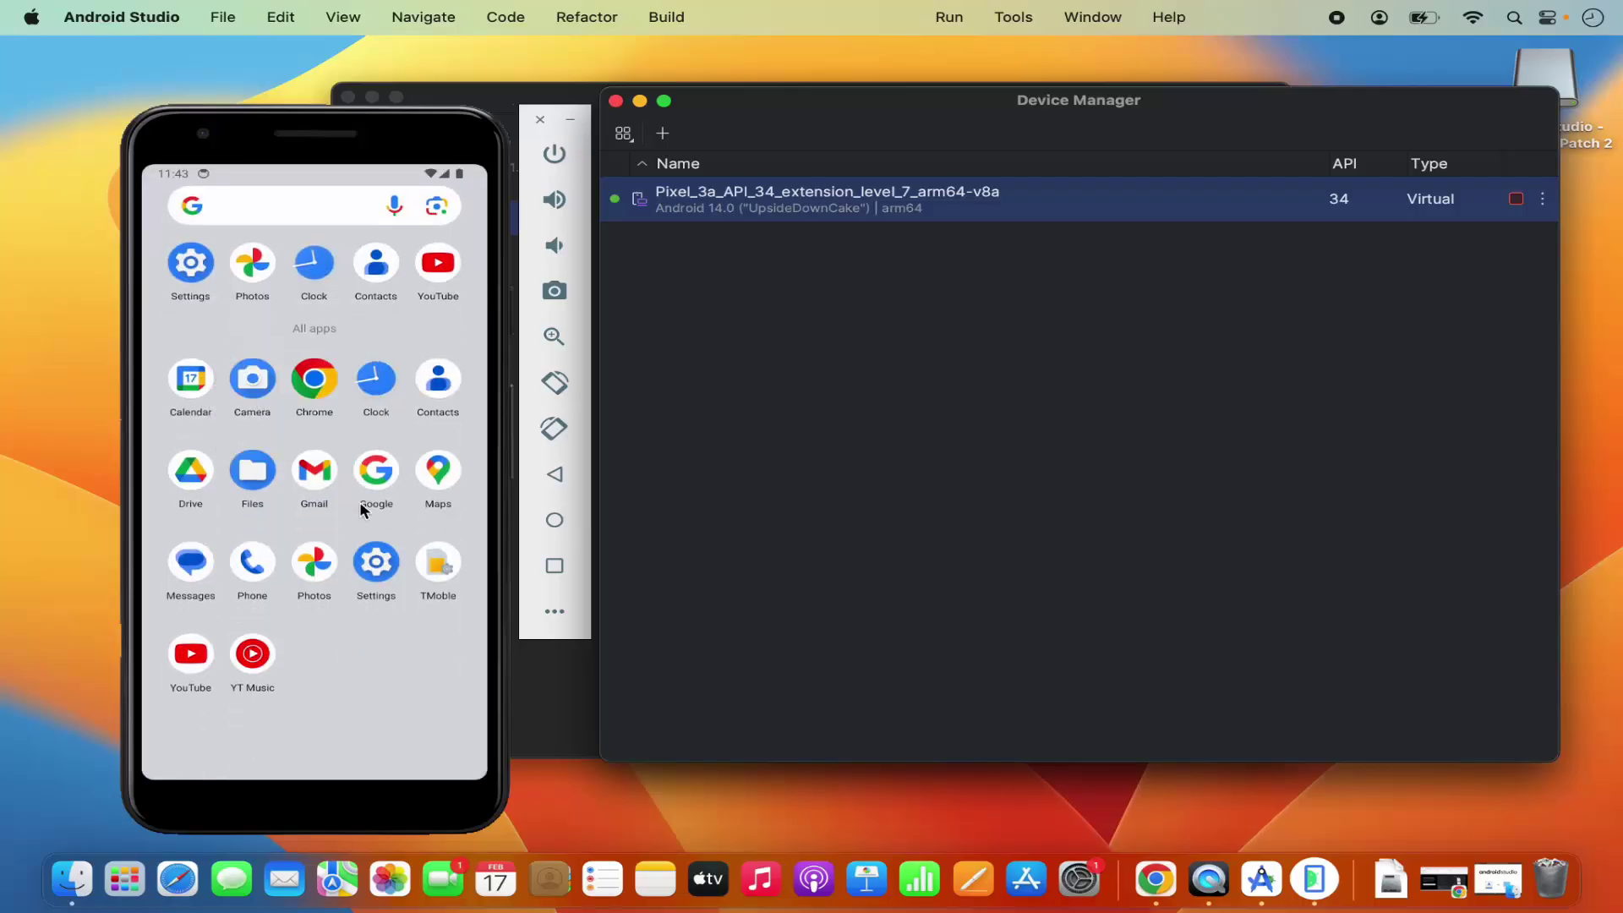
scroll(363, 511, "up", 3)
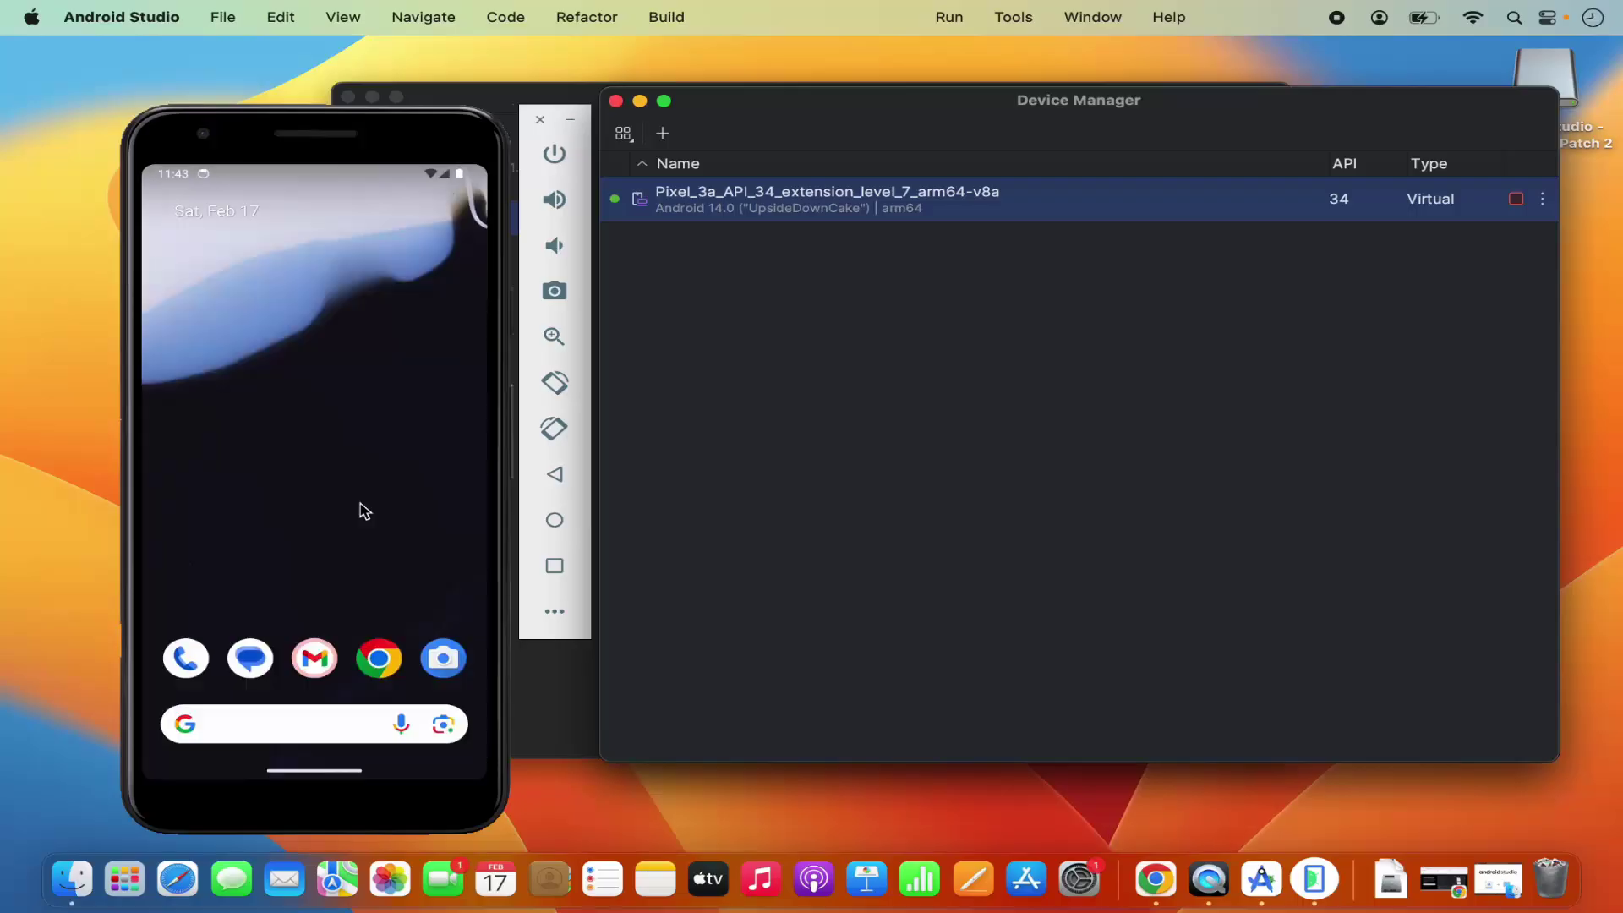
scroll(439, 422, "up", 3)
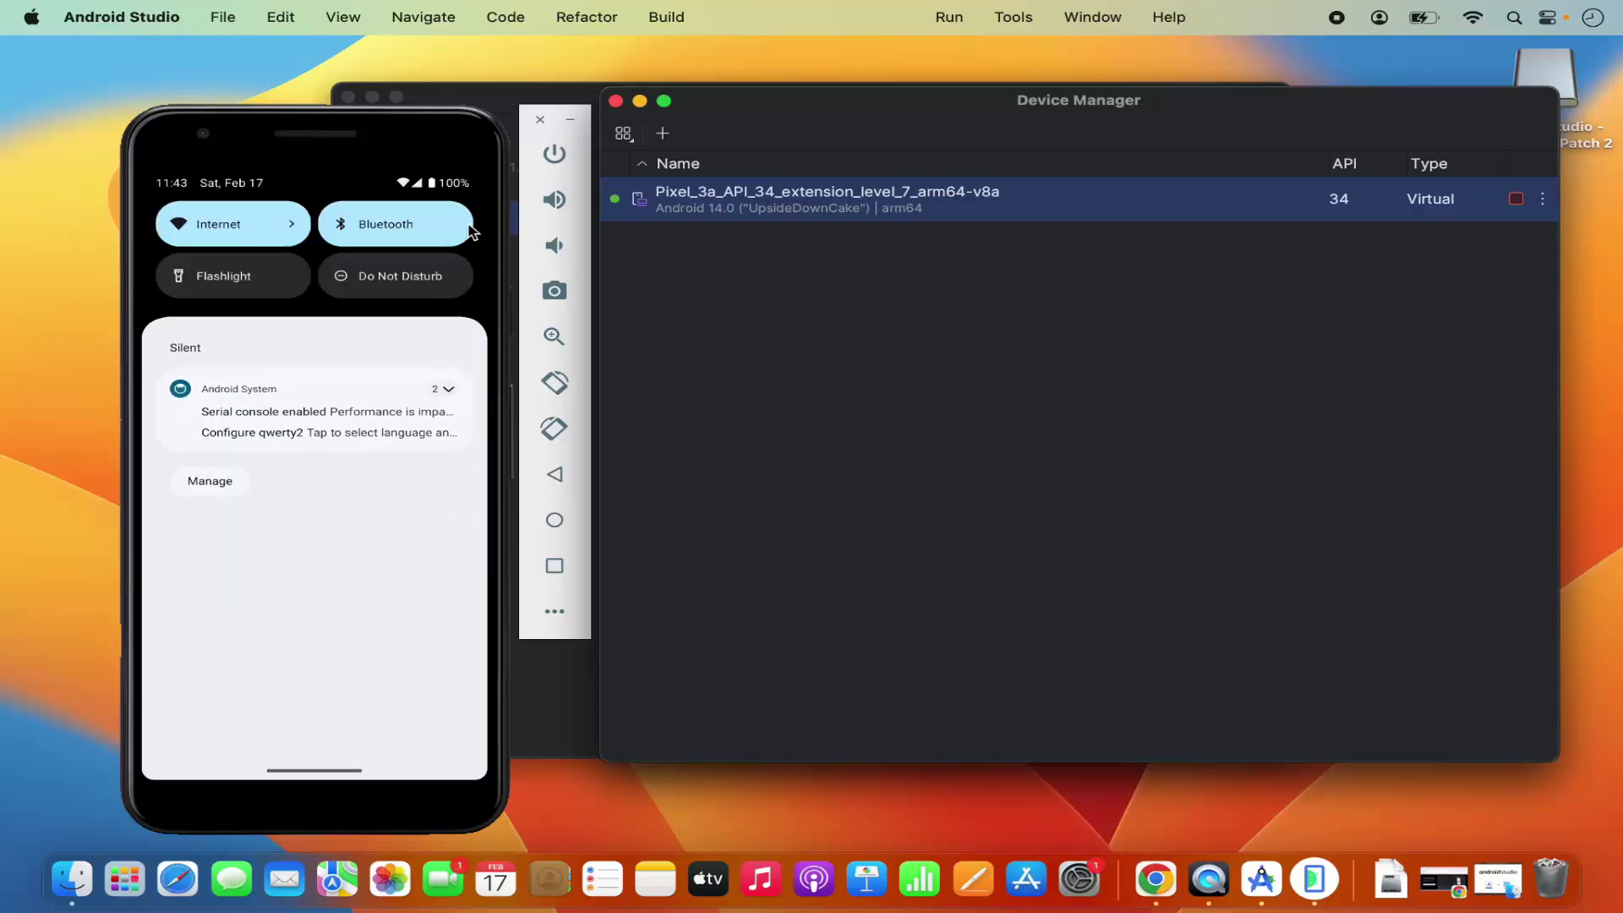
Pull down the phone's quick settings, swipe through the tiles, and move Device Manager left.
left_click(318, 182)
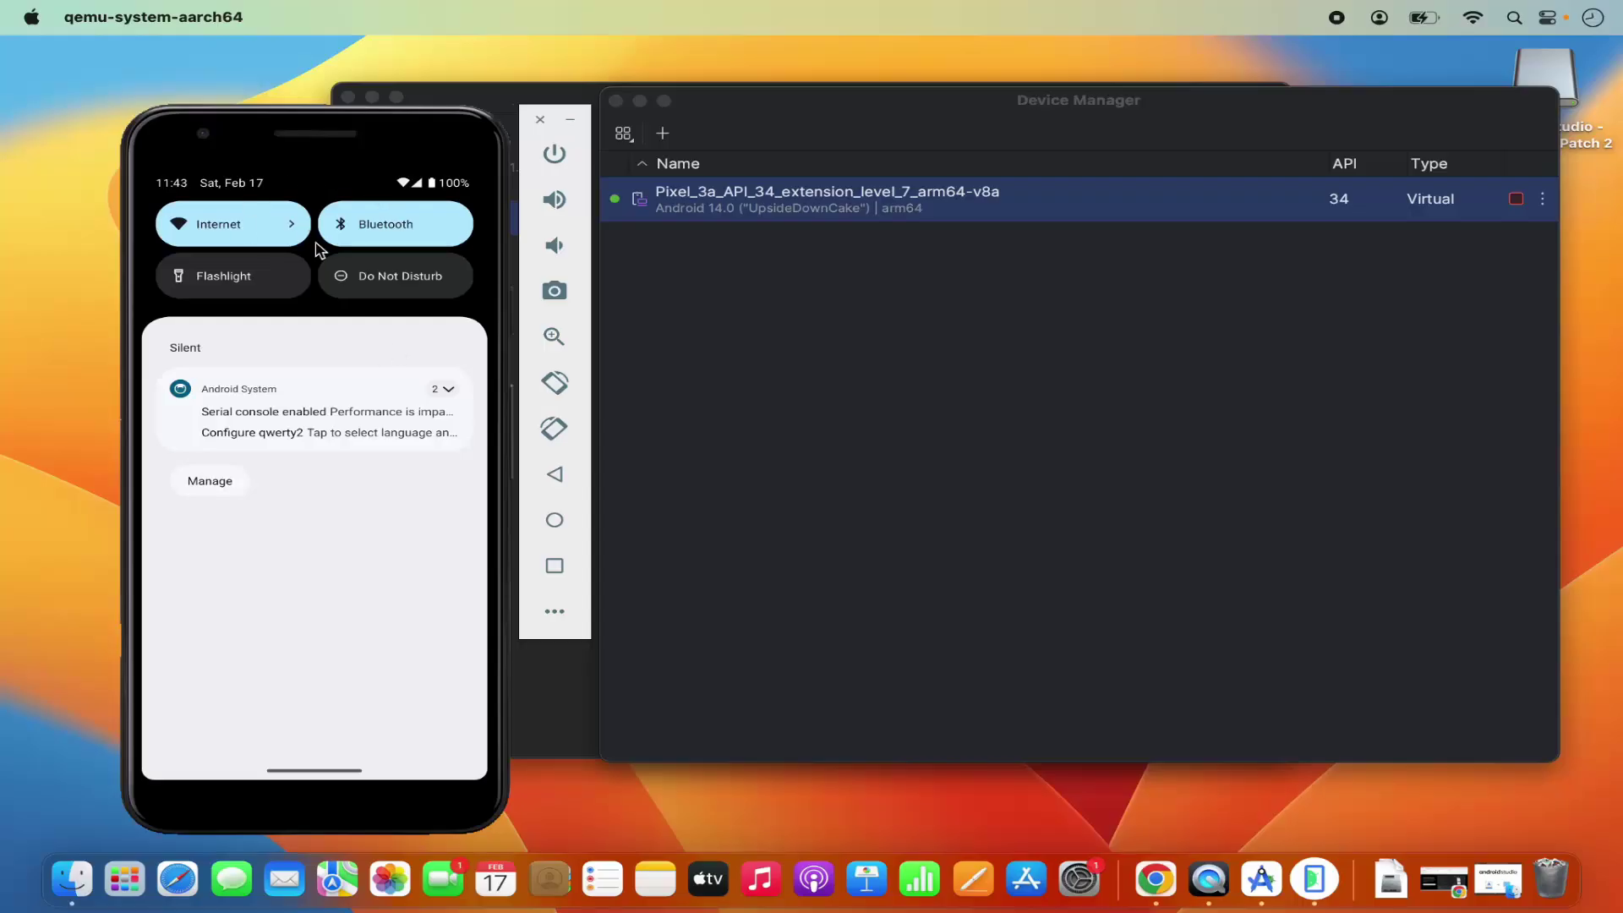
left_click_drag(361, 401, 361, 592)
left_click_drag(440, 355, 211, 355)
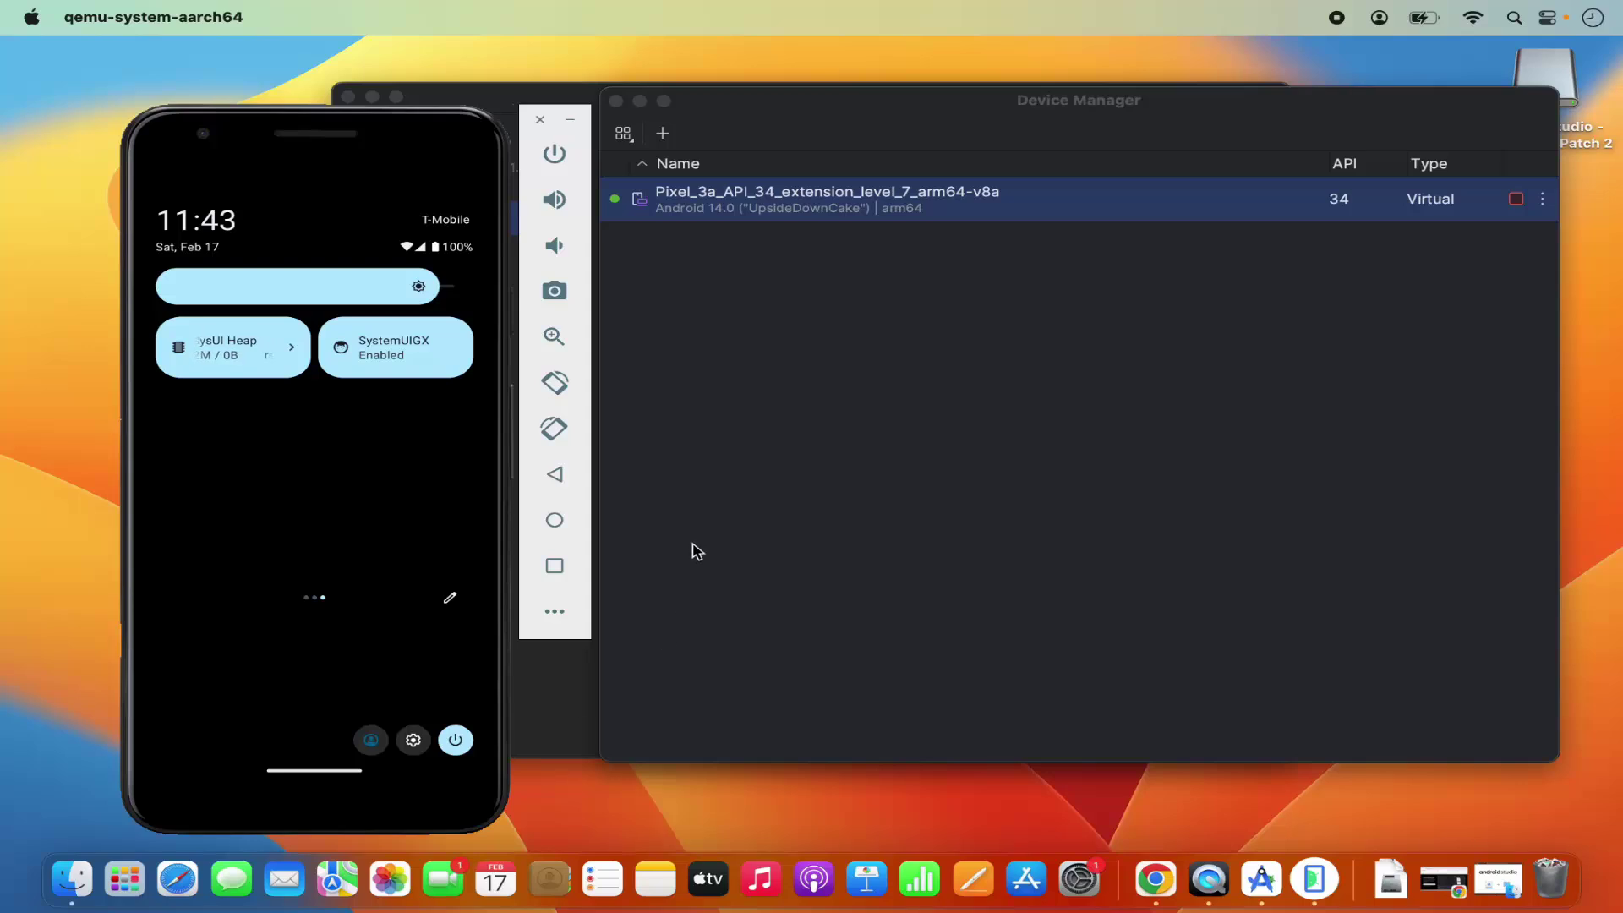
left_click_drag(814, 109, 577, 110)
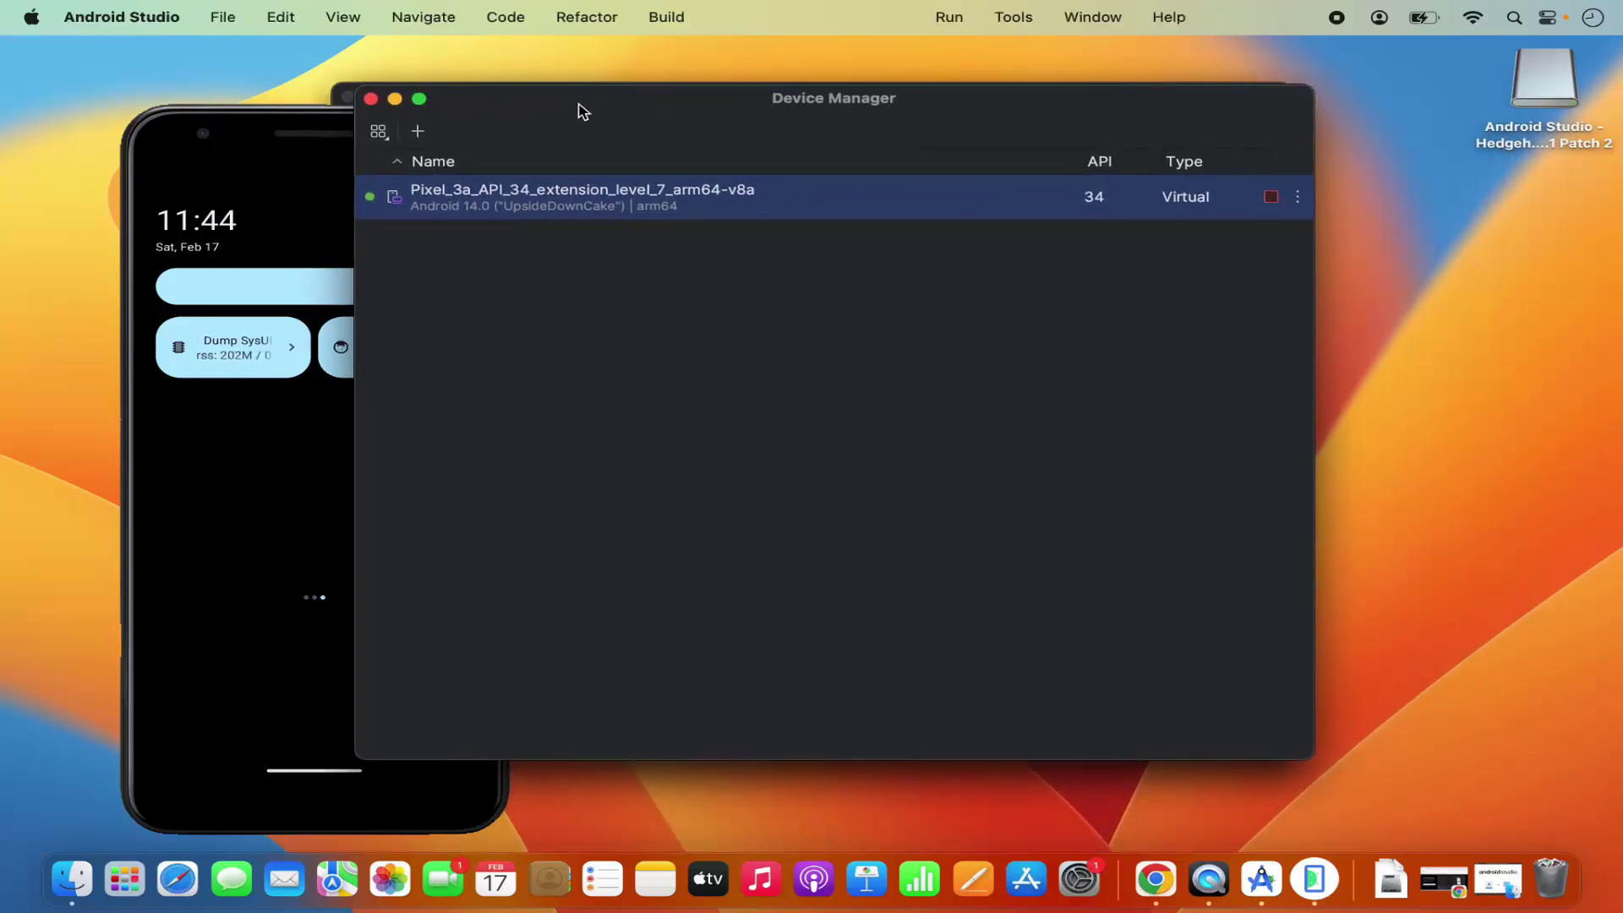
Start a new virtual device with Pixel 6a phone hardware and continue to system images.
left_click(418, 133)
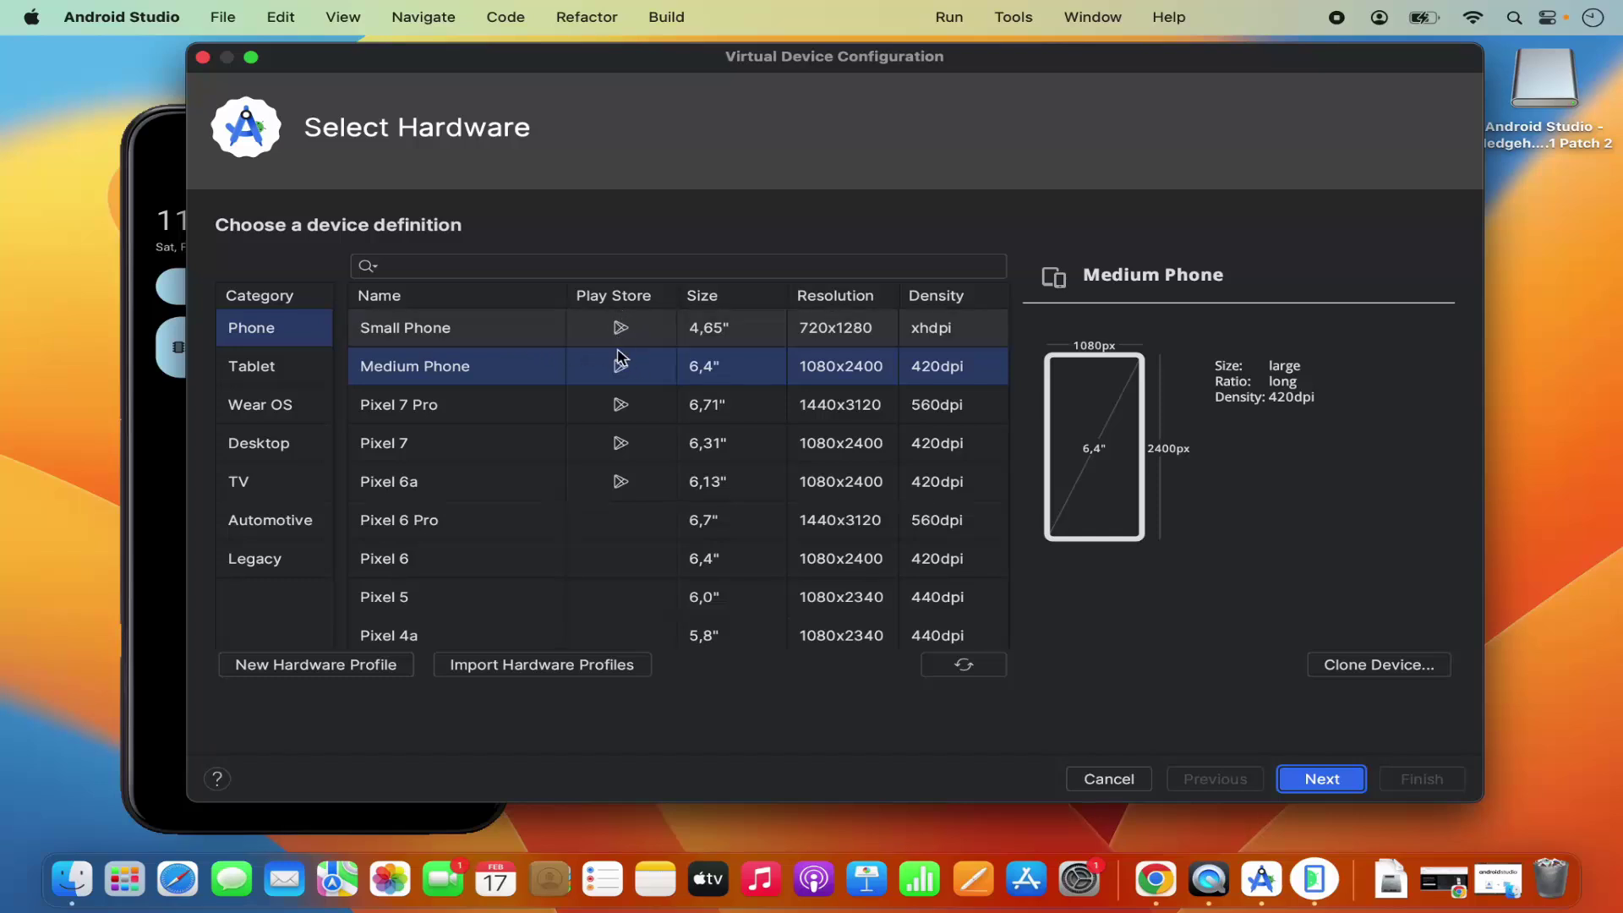
left_click(620, 413)
left_click(618, 449)
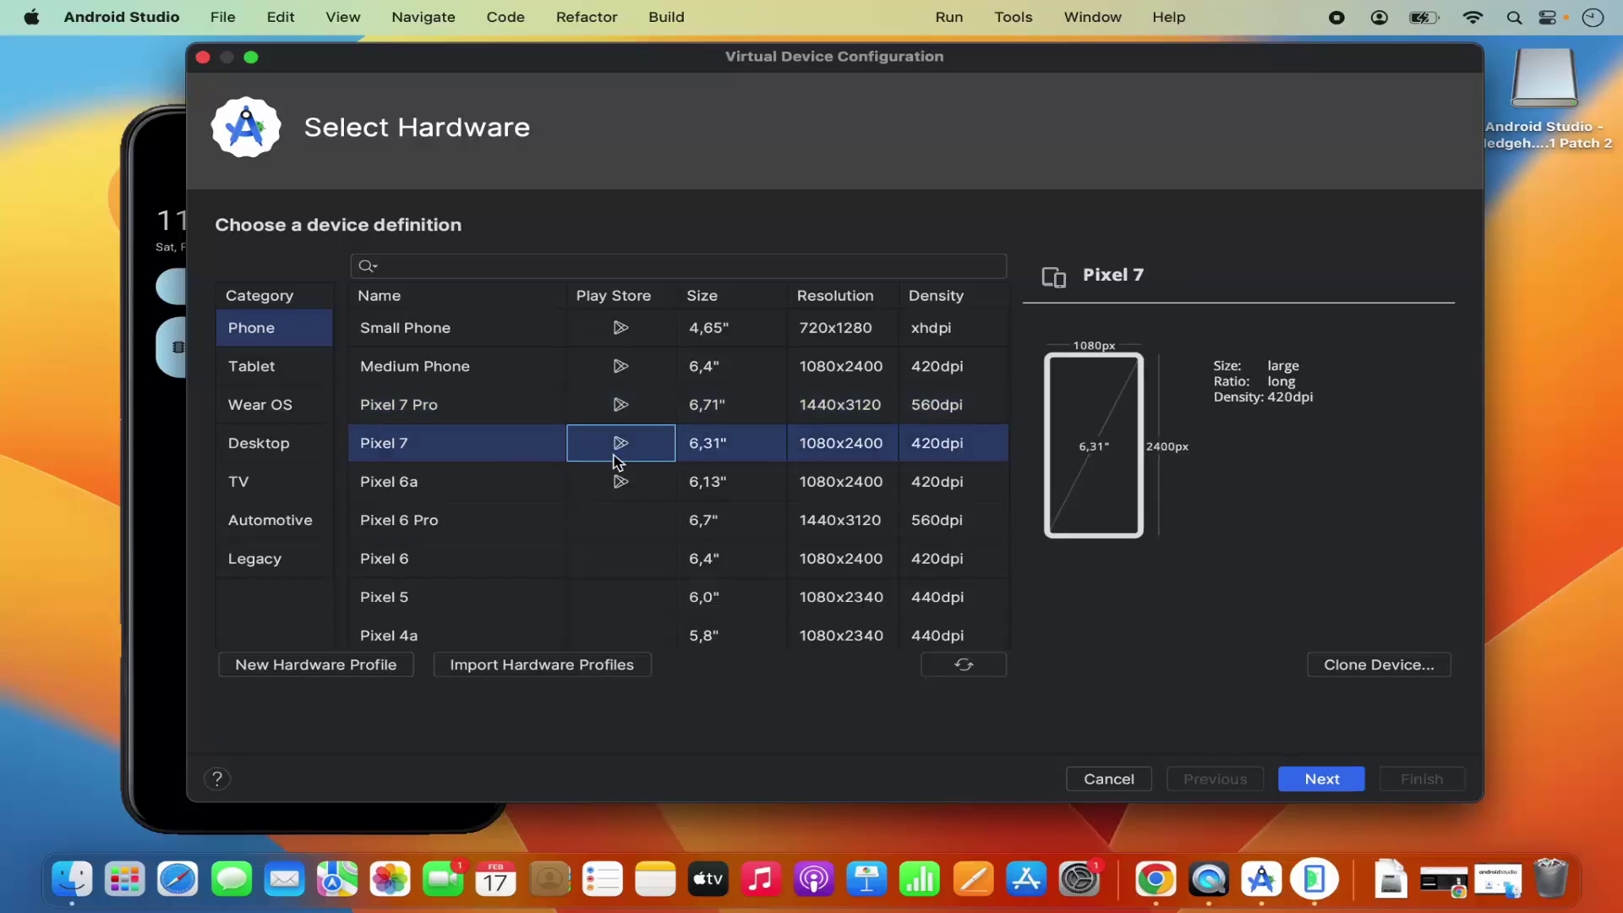
left_click(618, 482)
scroll(616, 483, "down", 5)
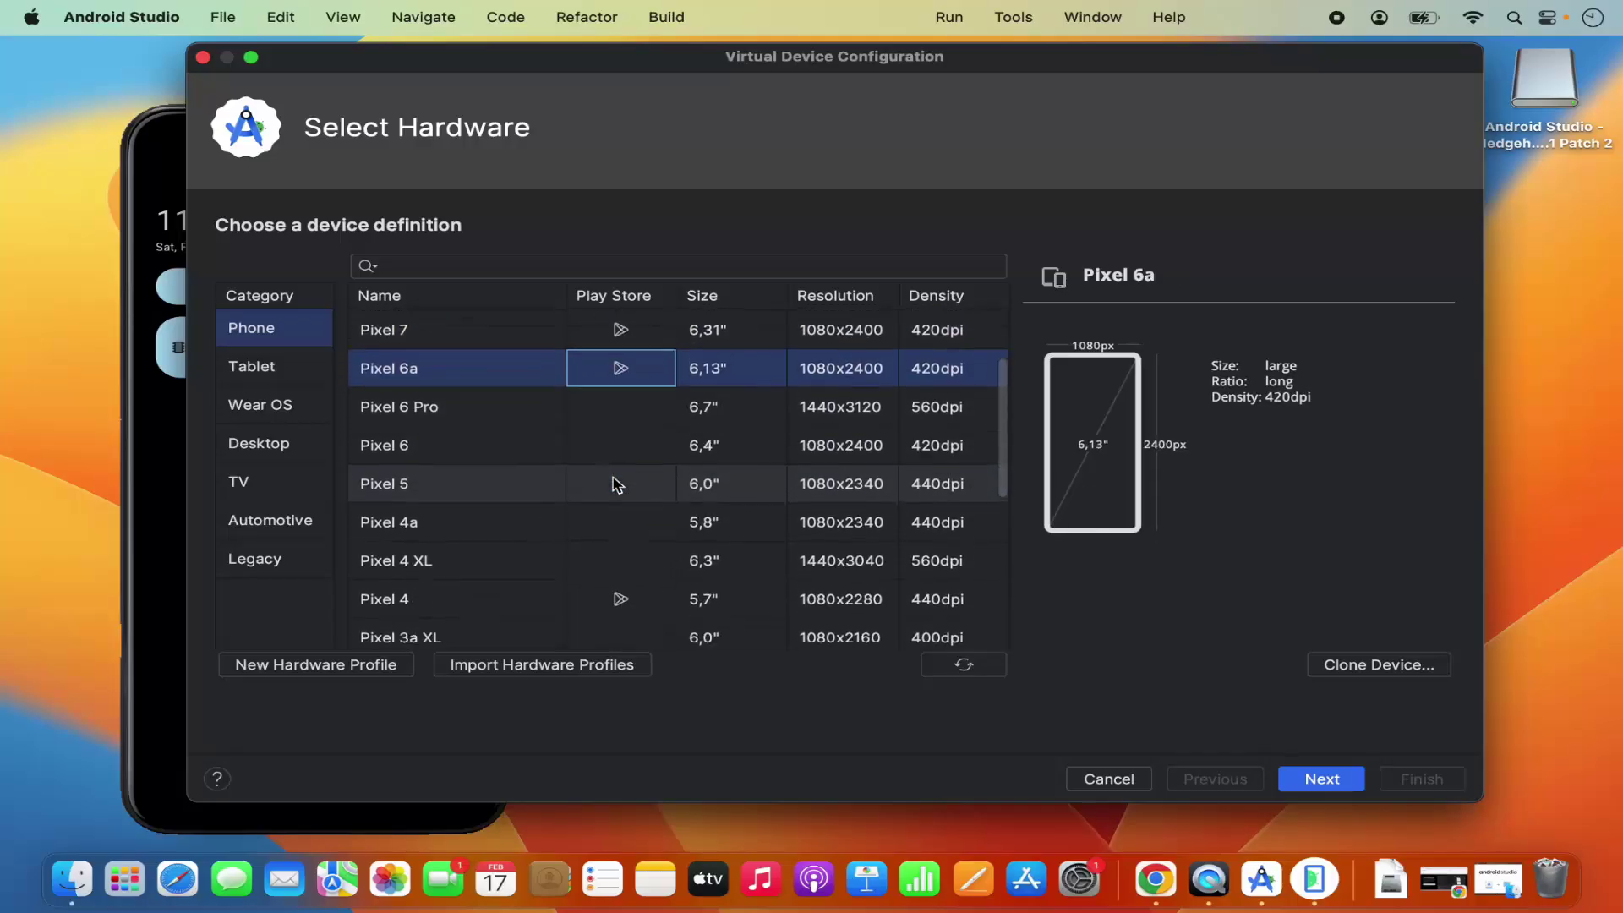
scroll(616, 482, "down", 1)
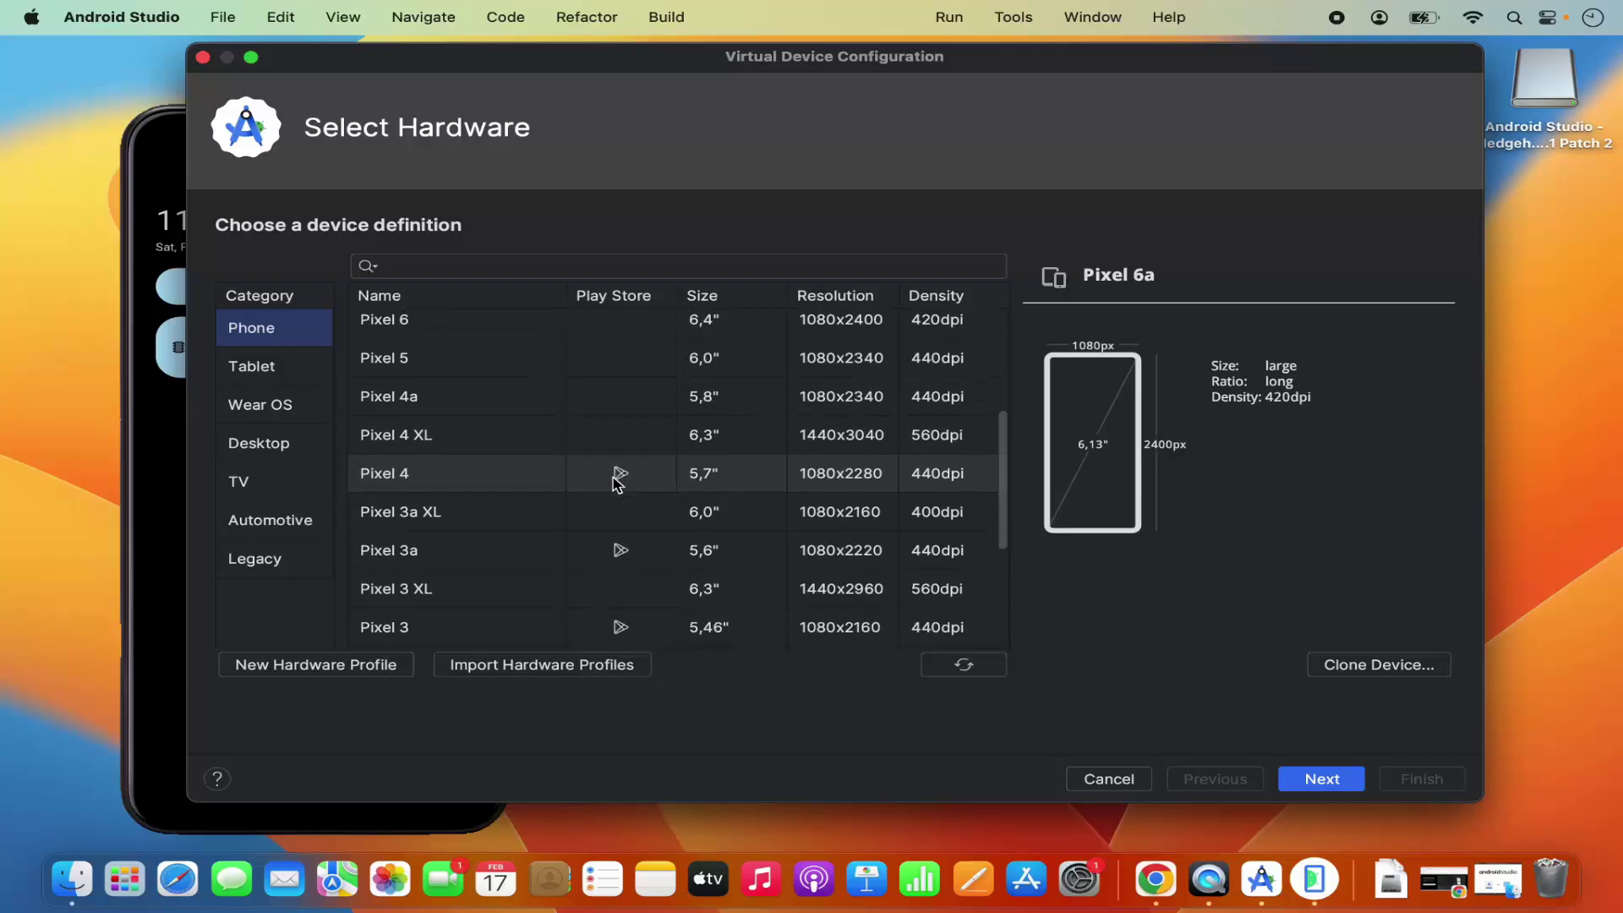
left_click(1321, 779)
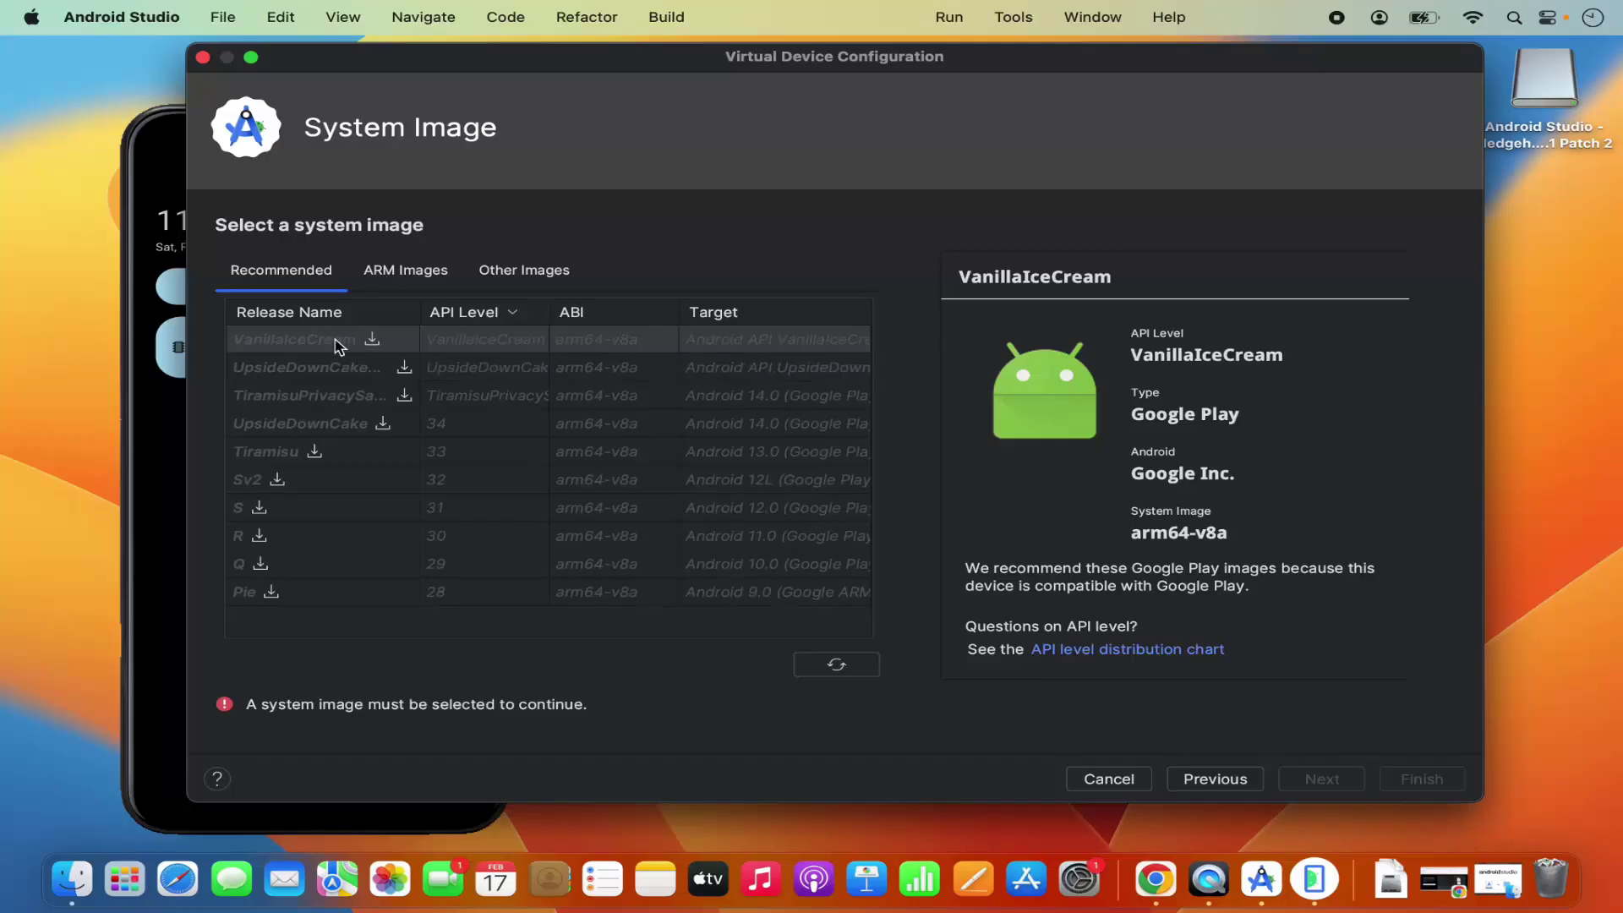
Choose the UpsideDownCake API 34 arm64-v8a Google APIs image under Other Images and continue.
left_click(505, 279)
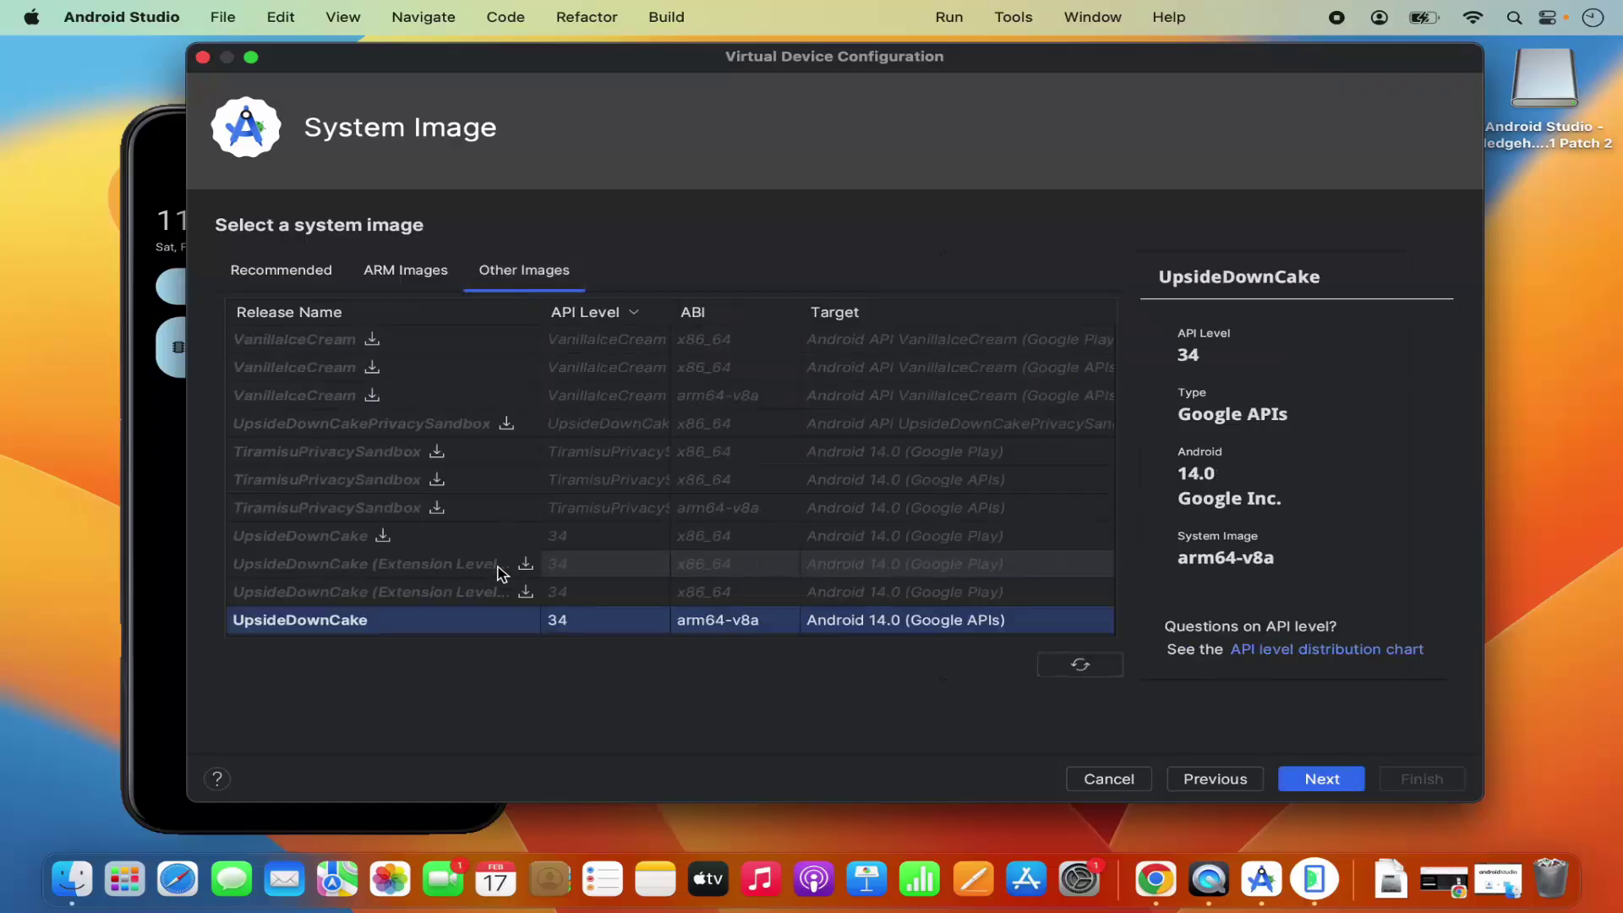
scroll(427, 614, "down", 3)
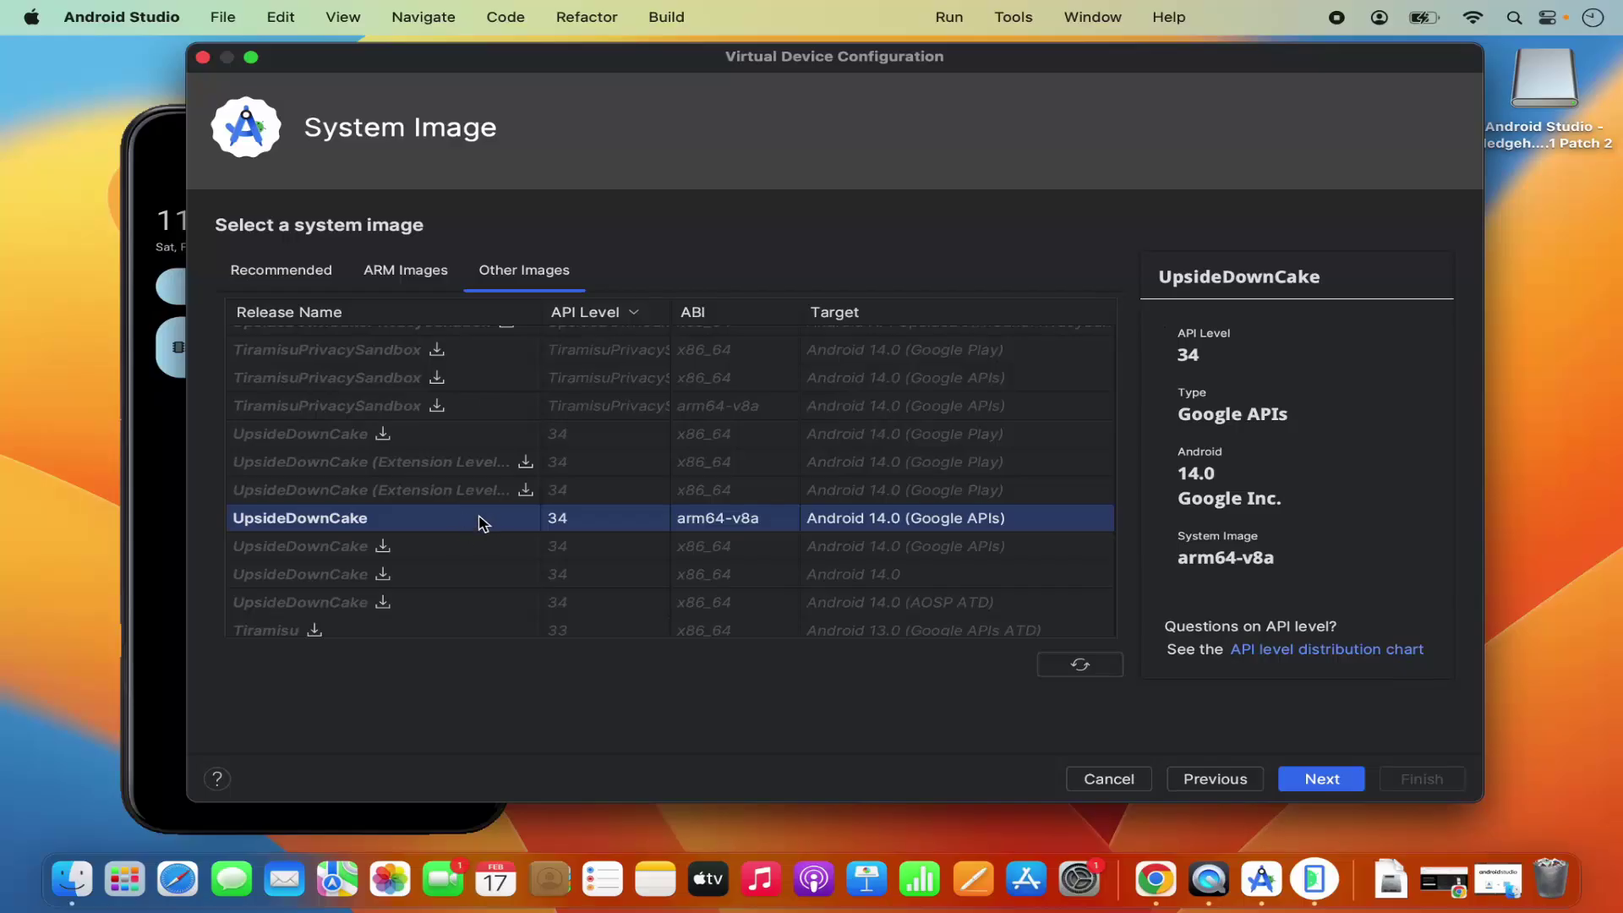
left_click(328, 270)
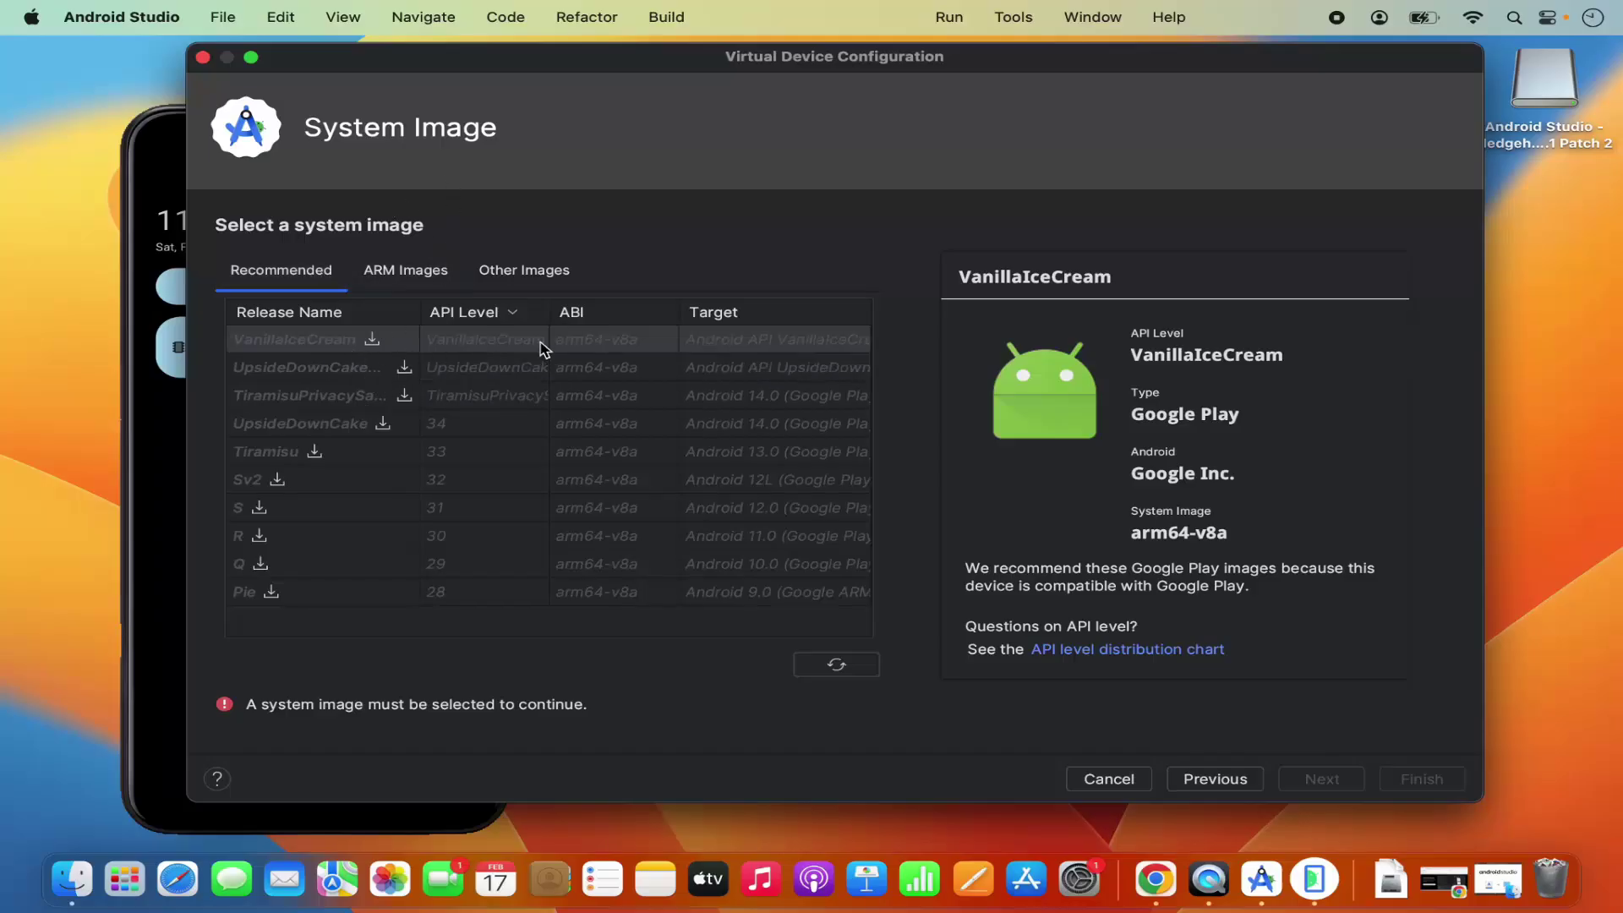
left_click(551, 279)
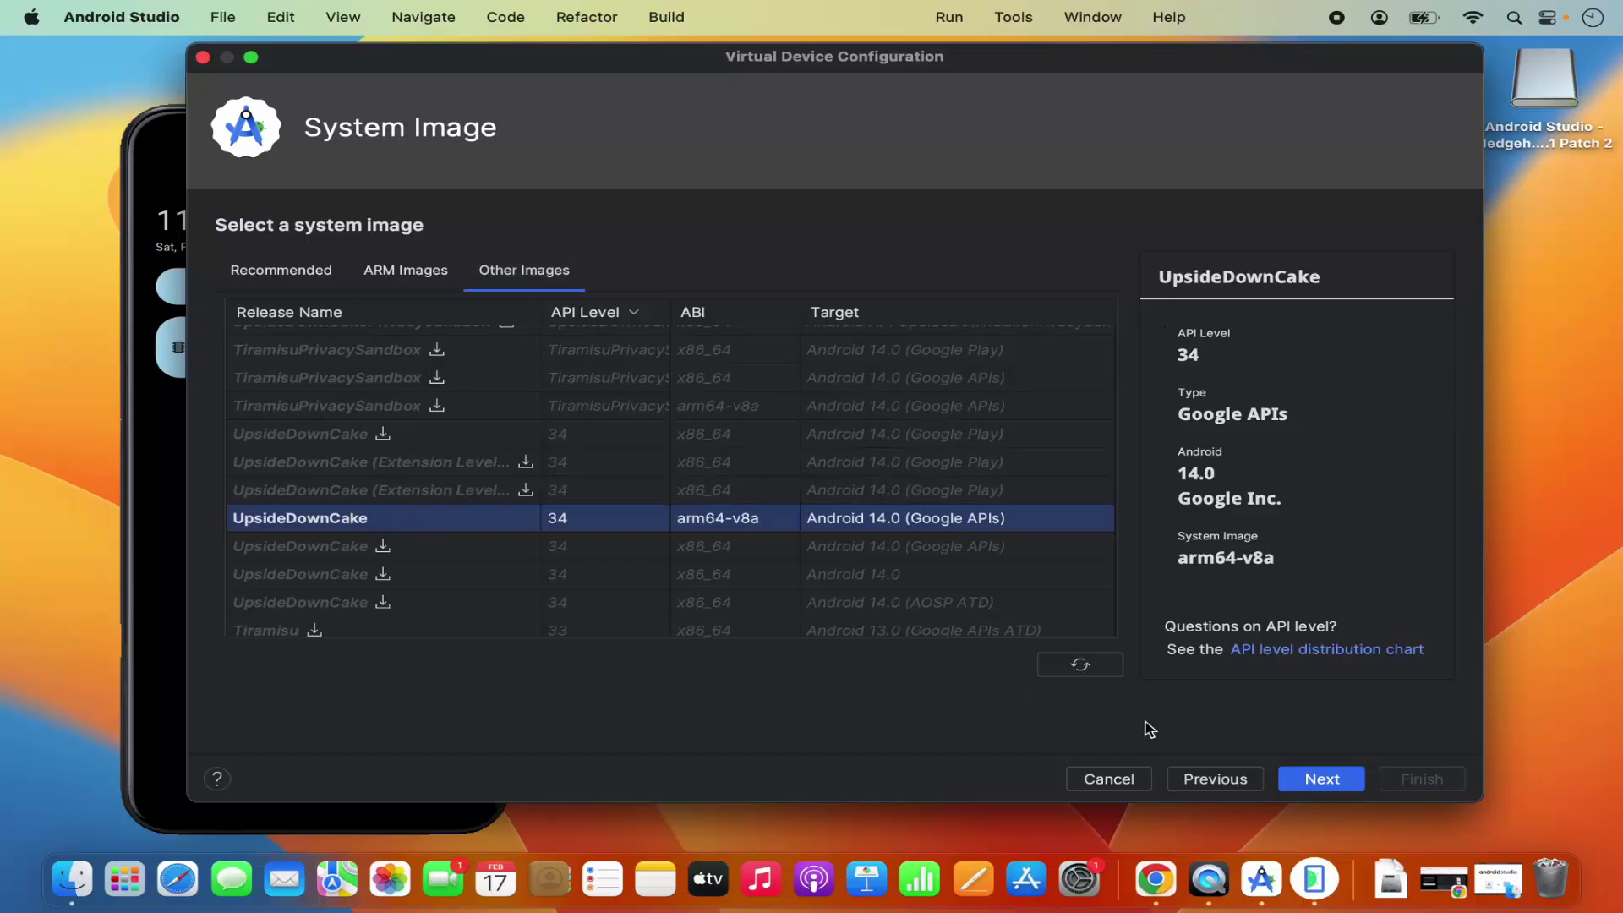
left_click(1307, 782)
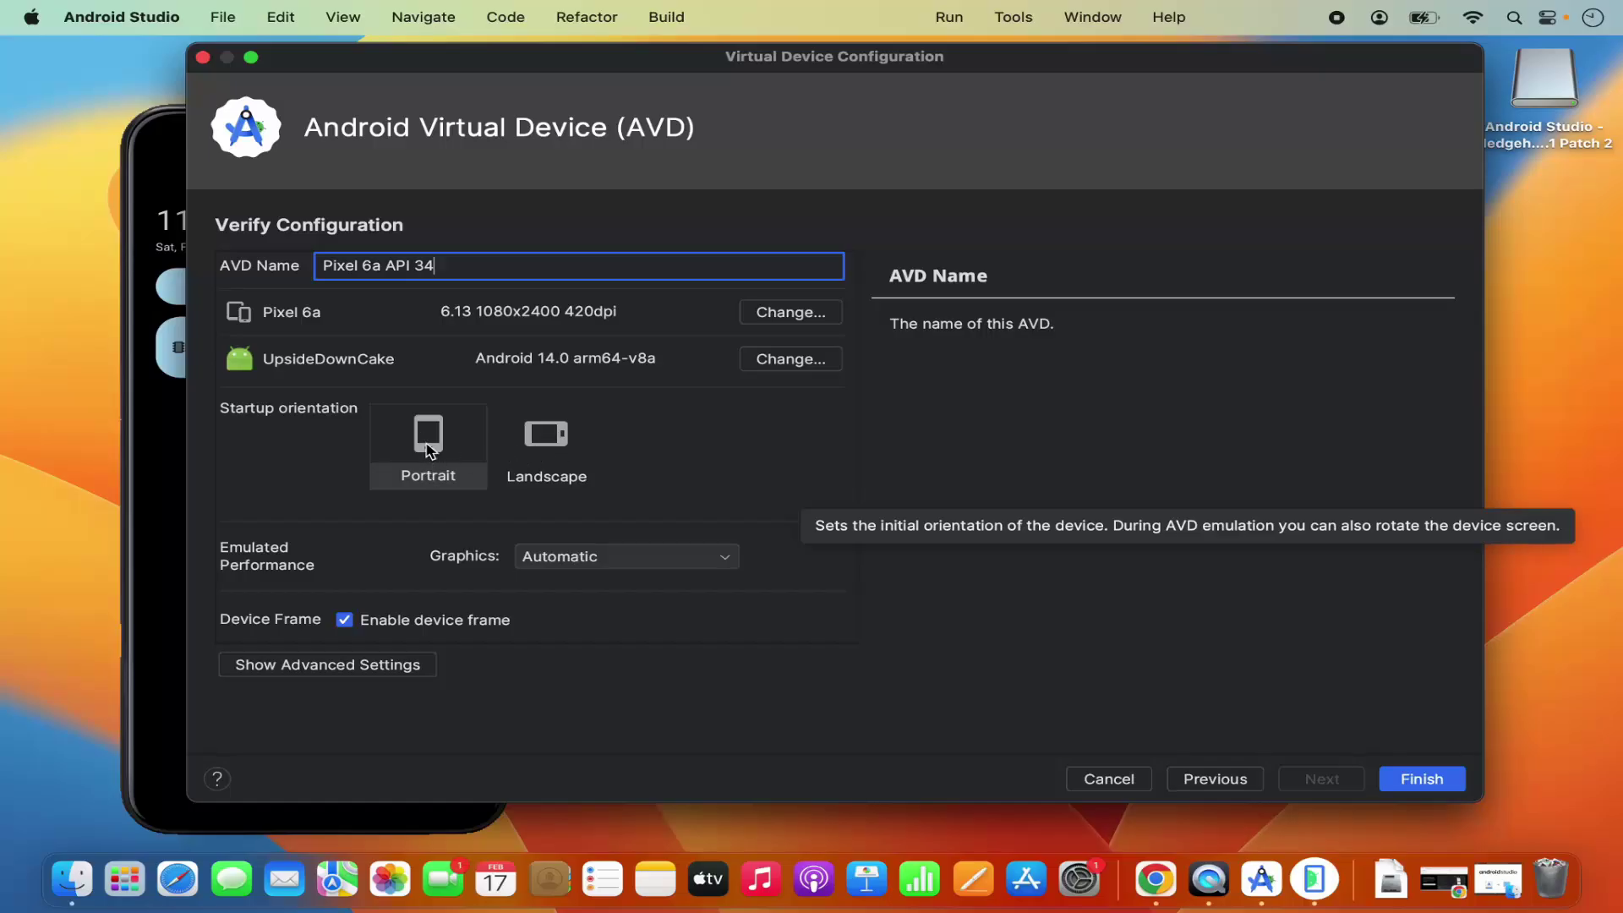
Review the Pixel 6a API 34 configuration and its advanced settings, then finish creating the device.
scroll(433, 468, "down", 1)
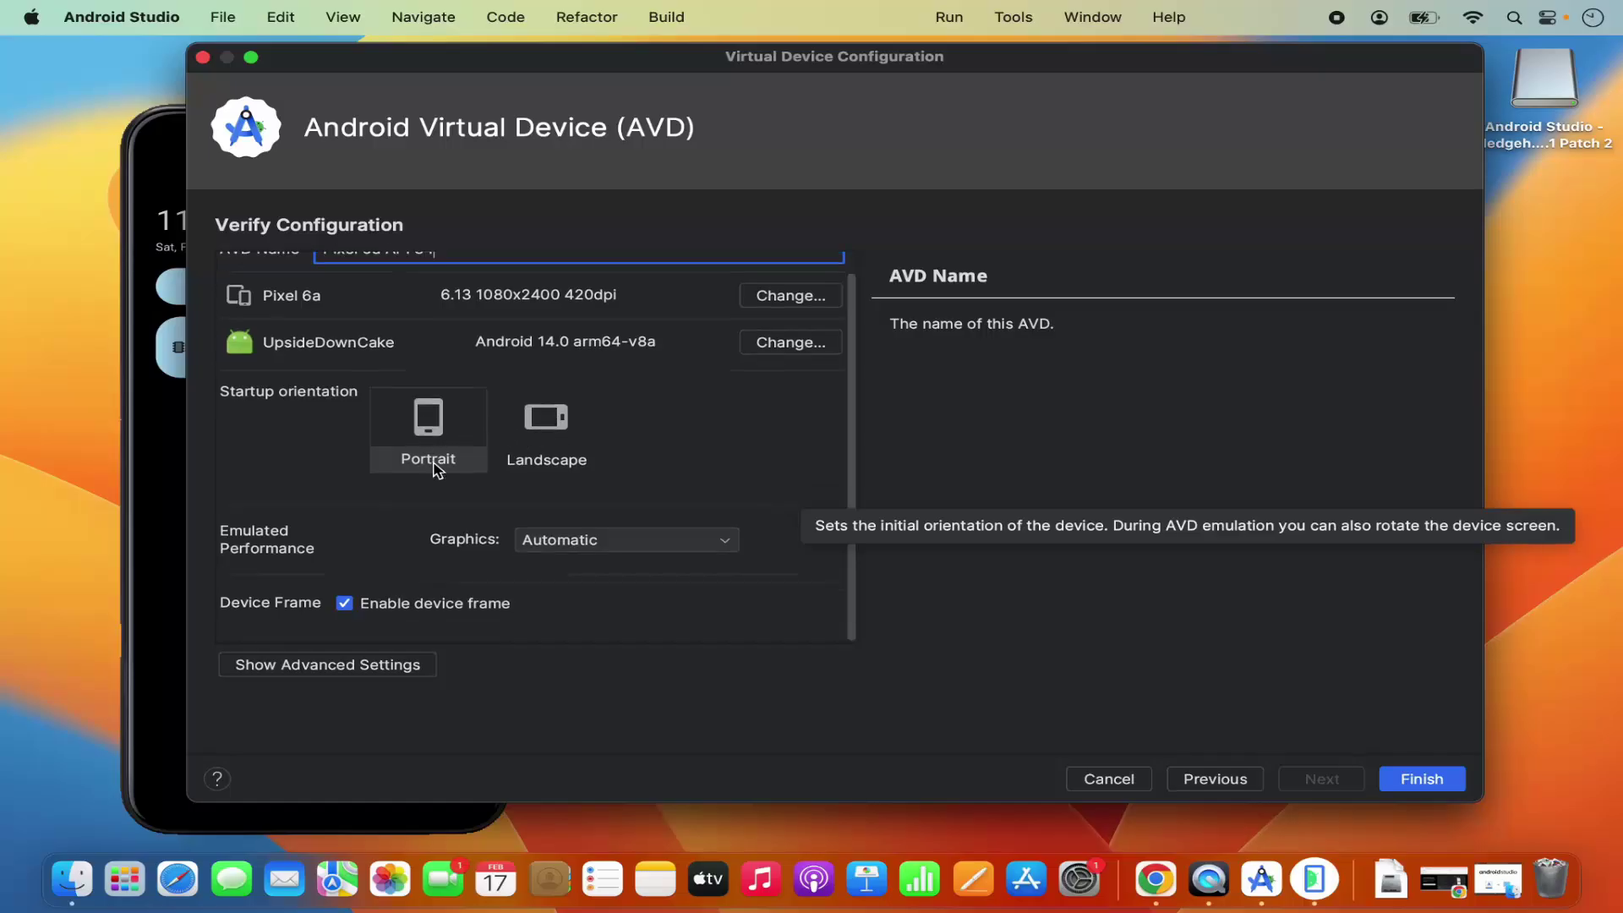
left_click(365, 666)
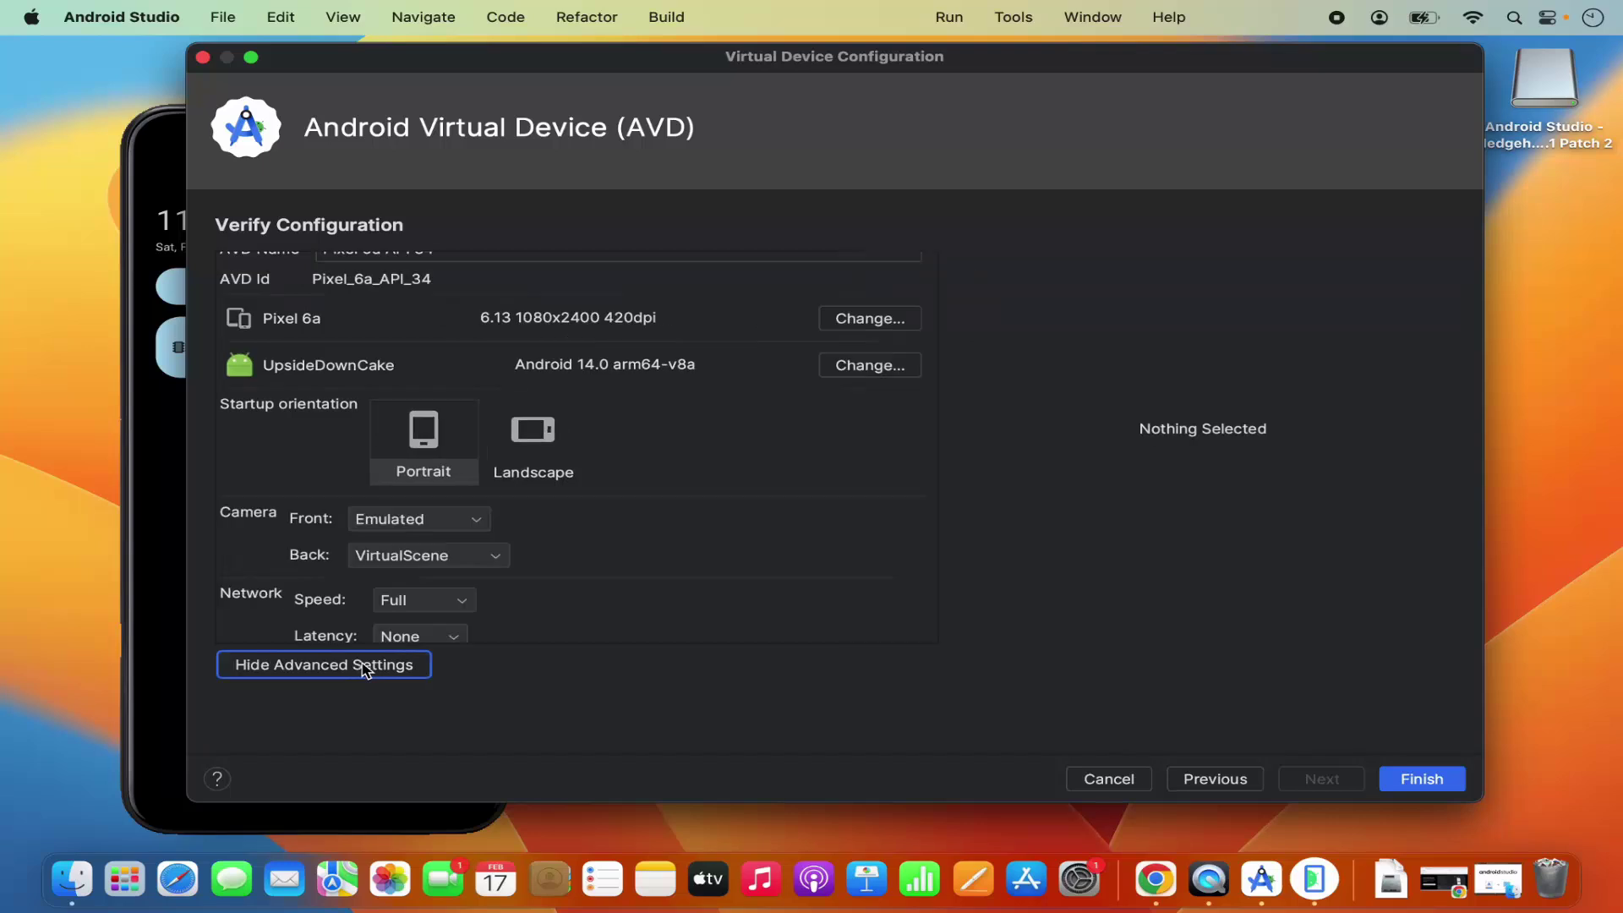
scroll(585, 551, "down", 2)
scroll(589, 554, "down", 4)
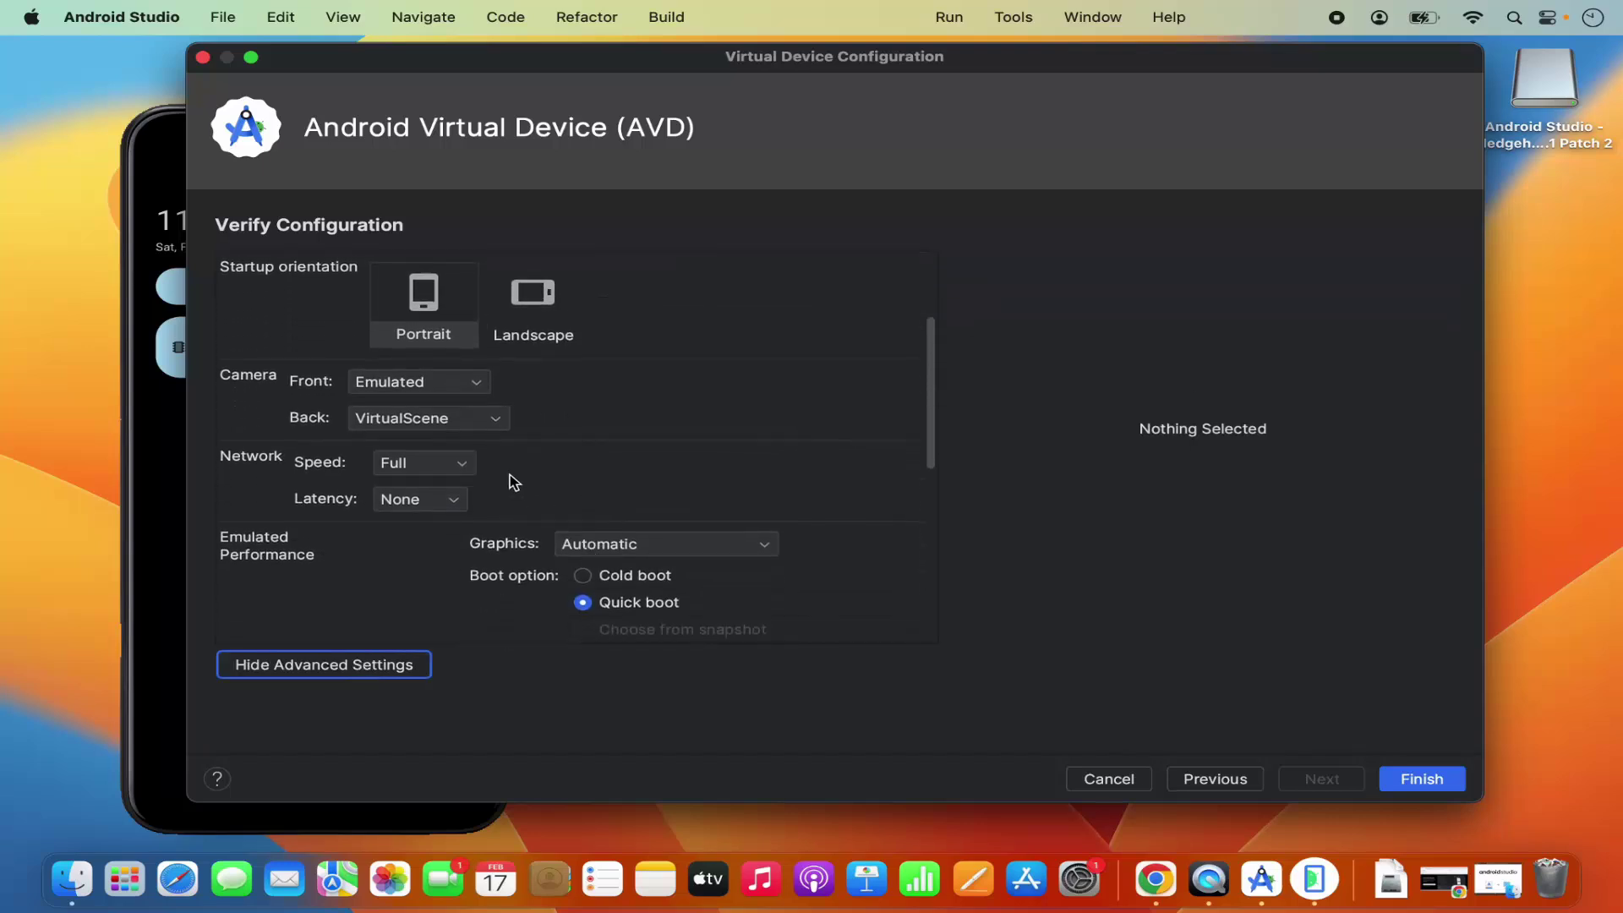
scroll(309, 425, "down", 2)
scroll(309, 425, "down", 6)
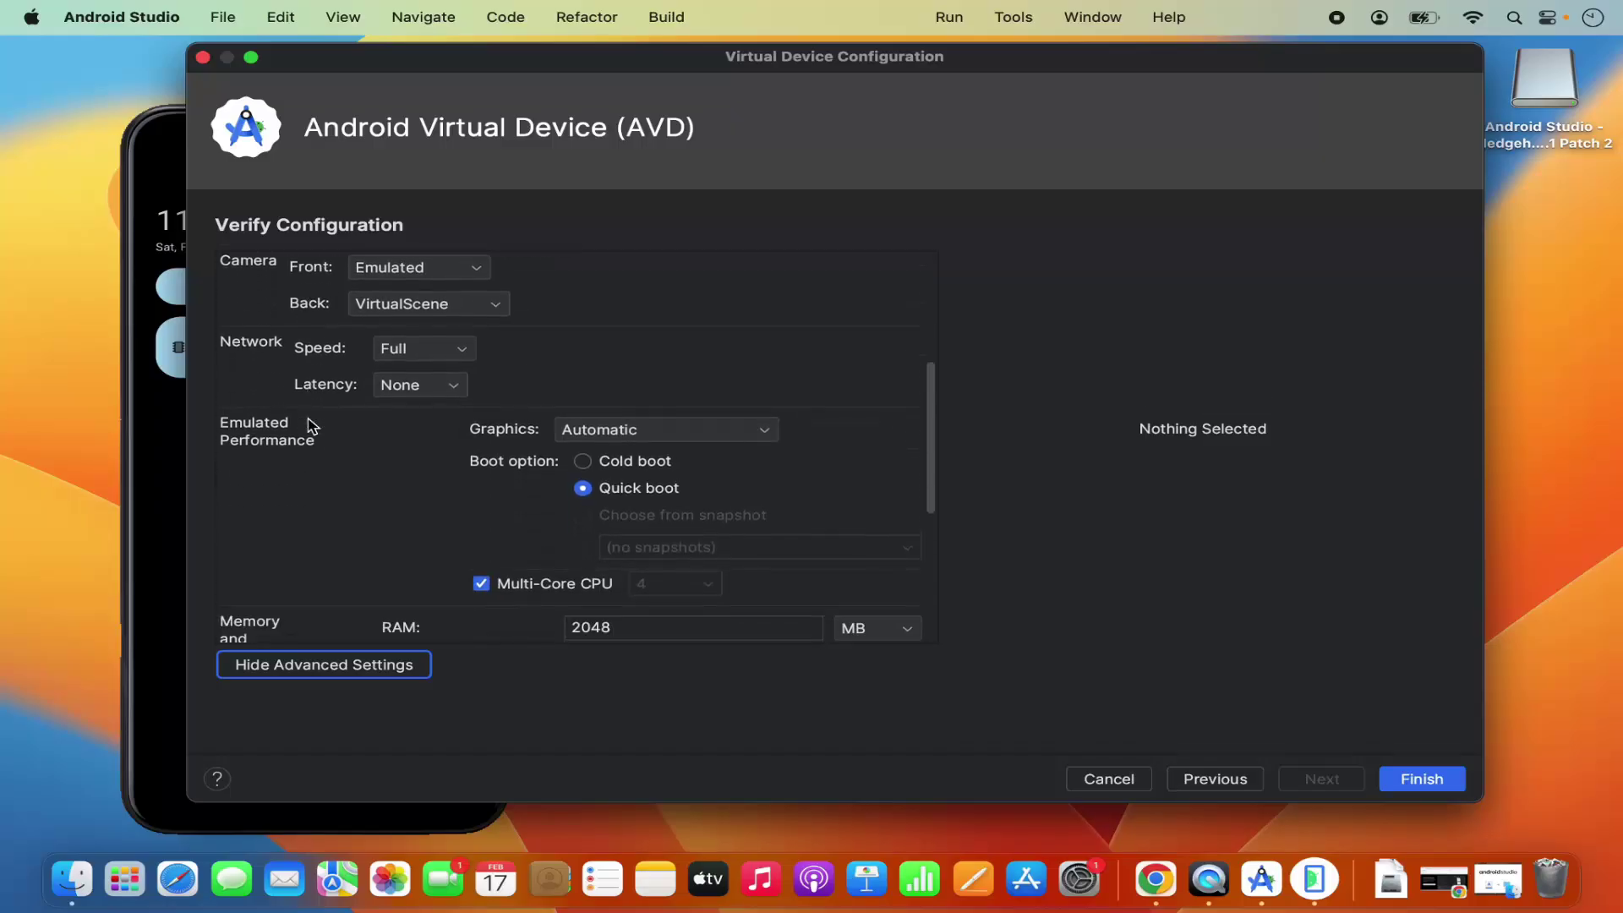
scroll(308, 426, "down", 7)
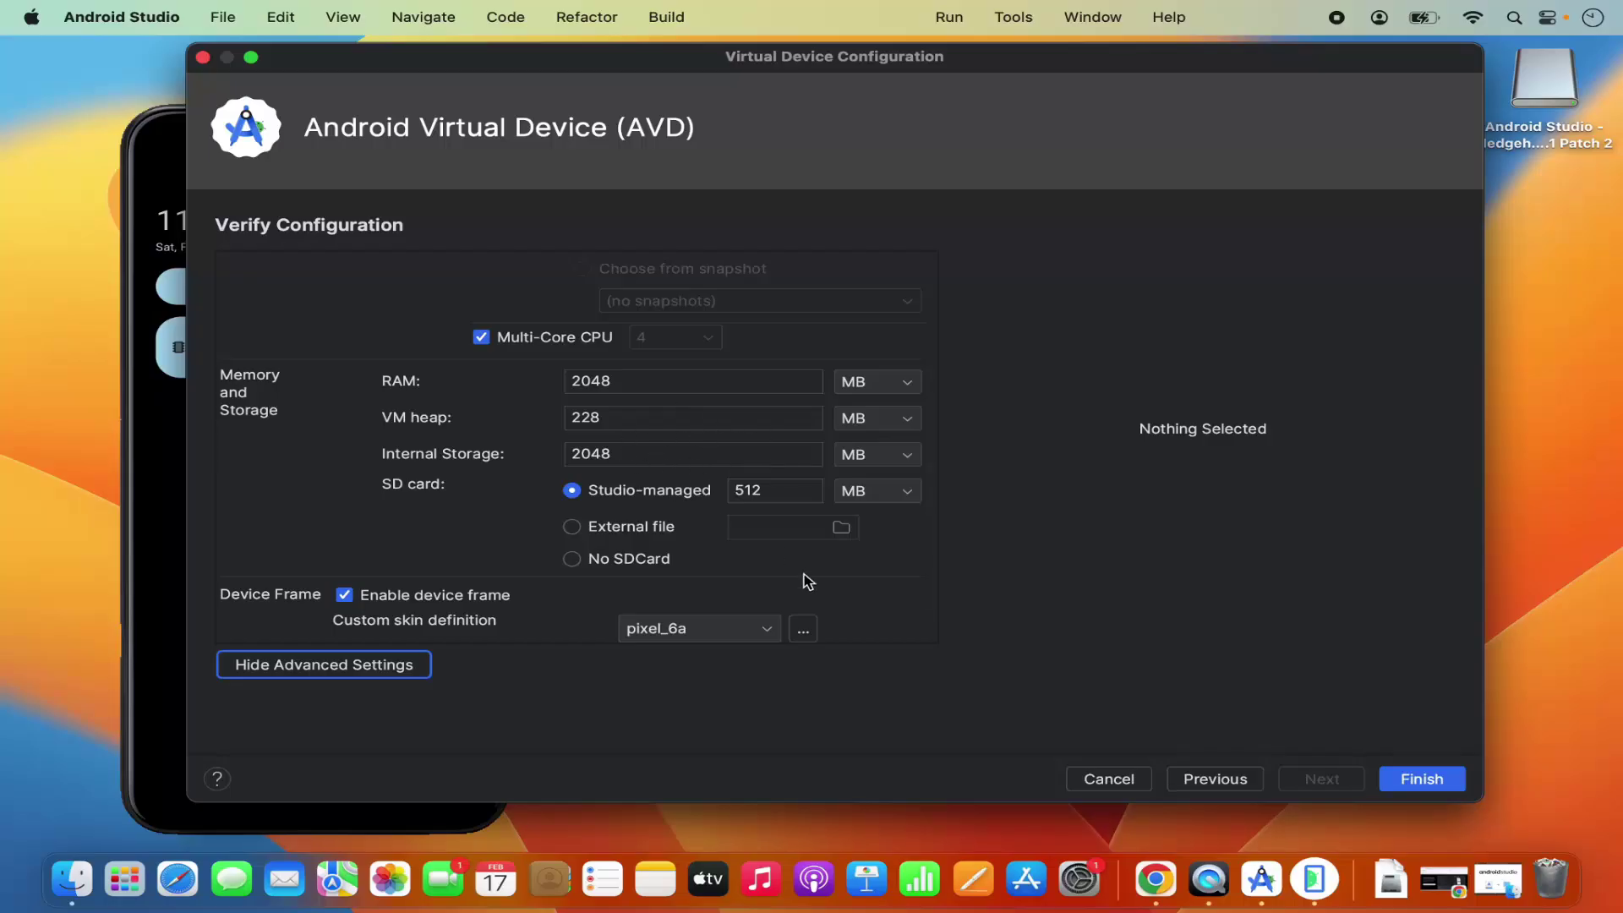
left_click(1427, 785)
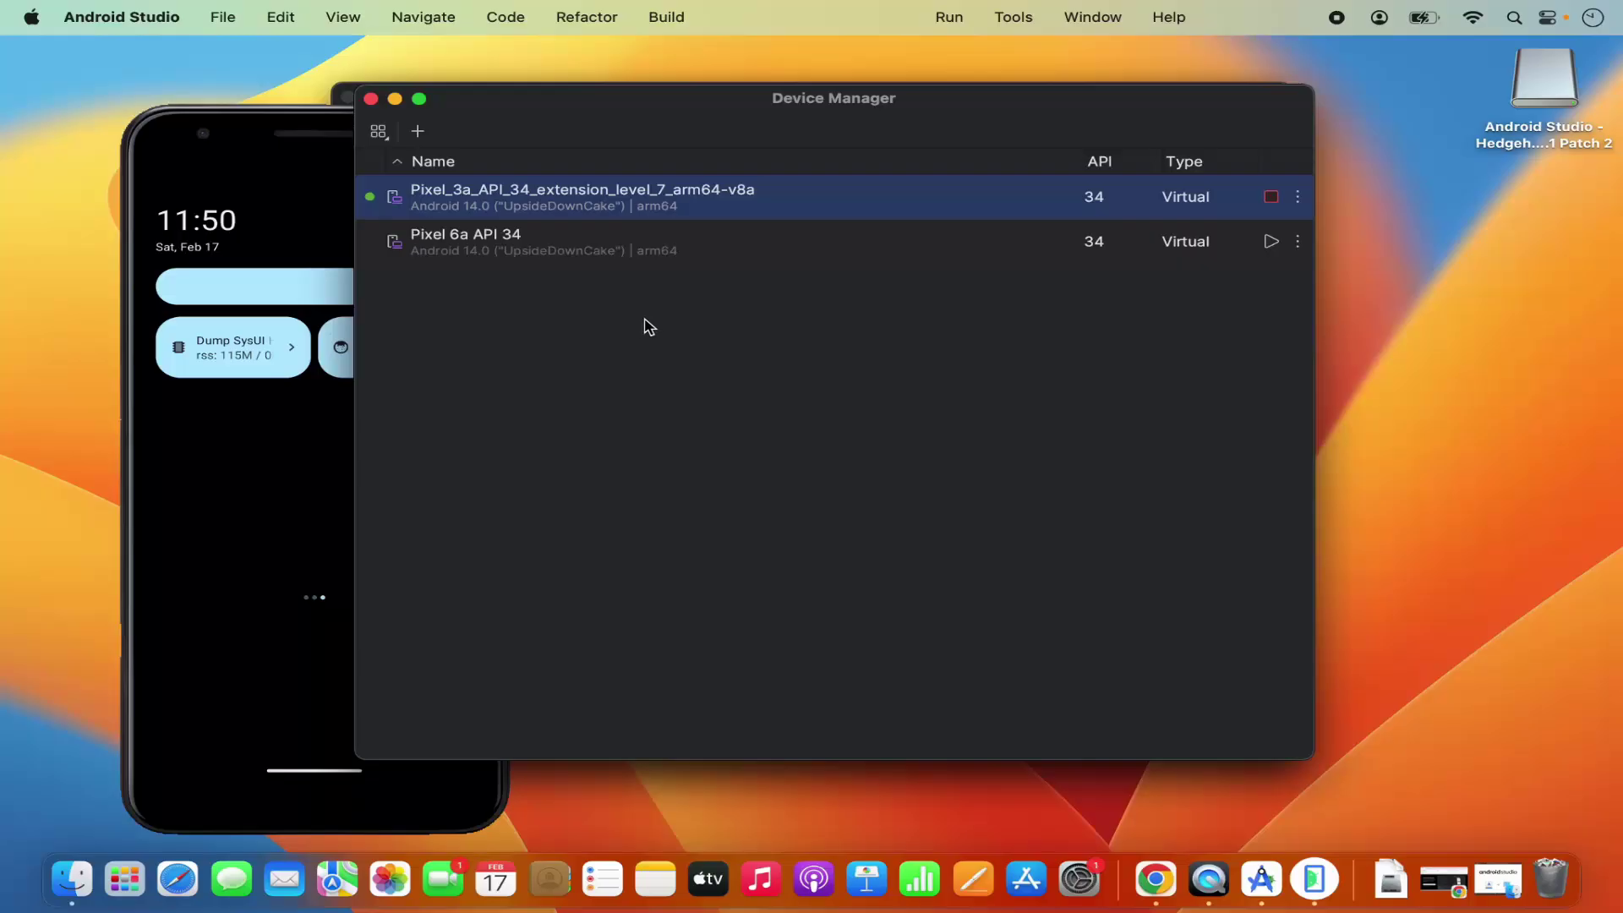
Close Device Manager, minimize the emulator, and start a new Empty Activity phone project.
left_click(371, 99)
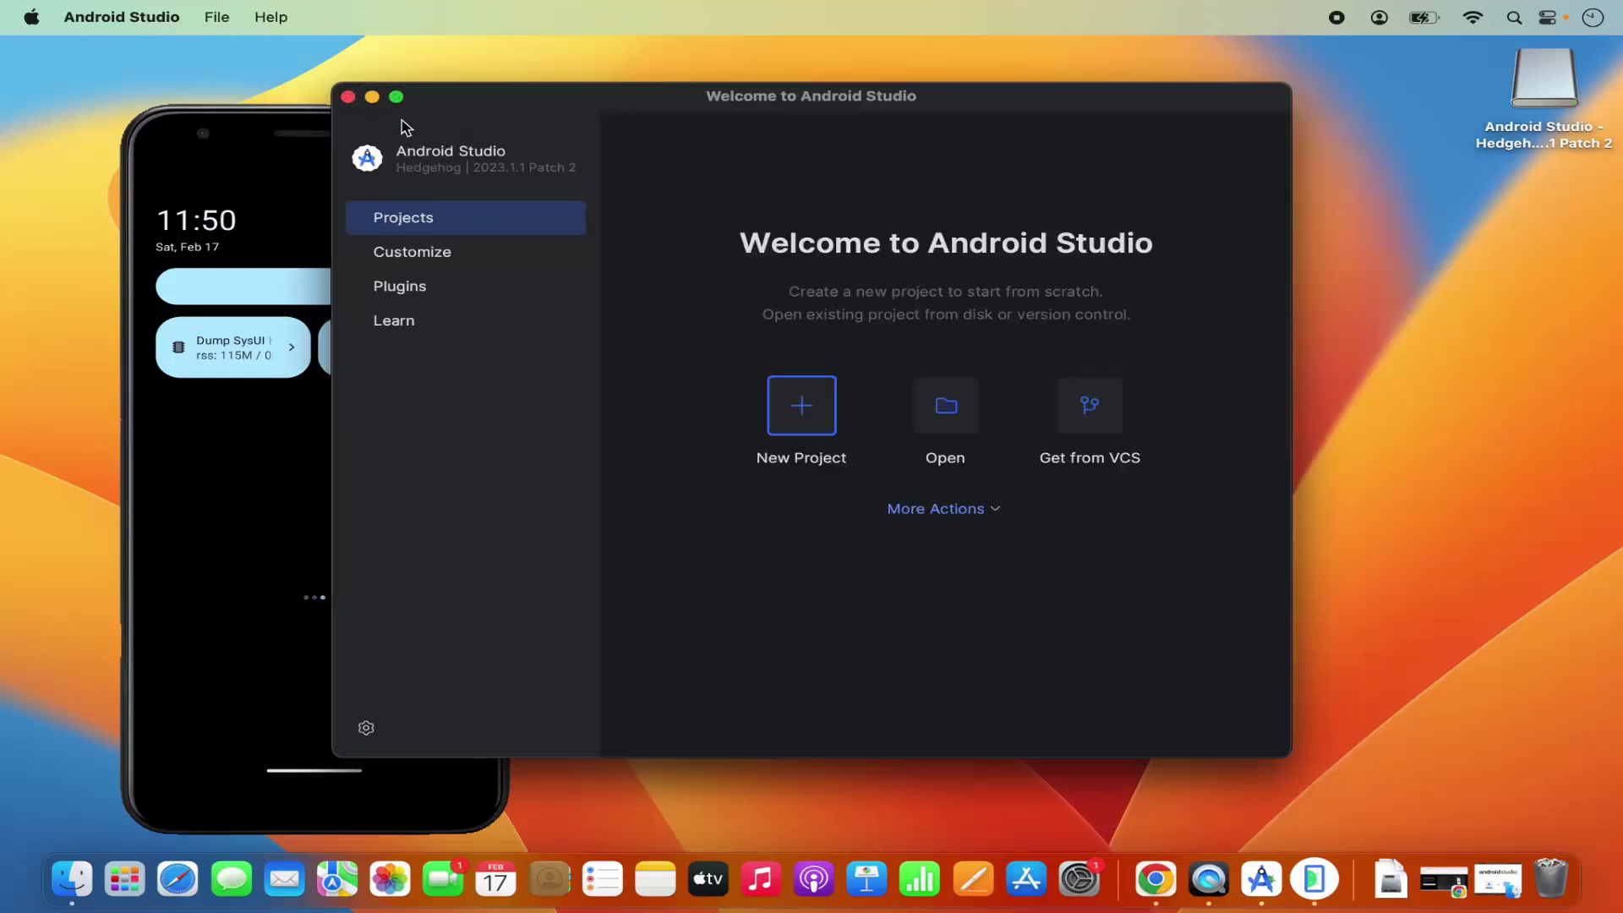
left_click(297, 138)
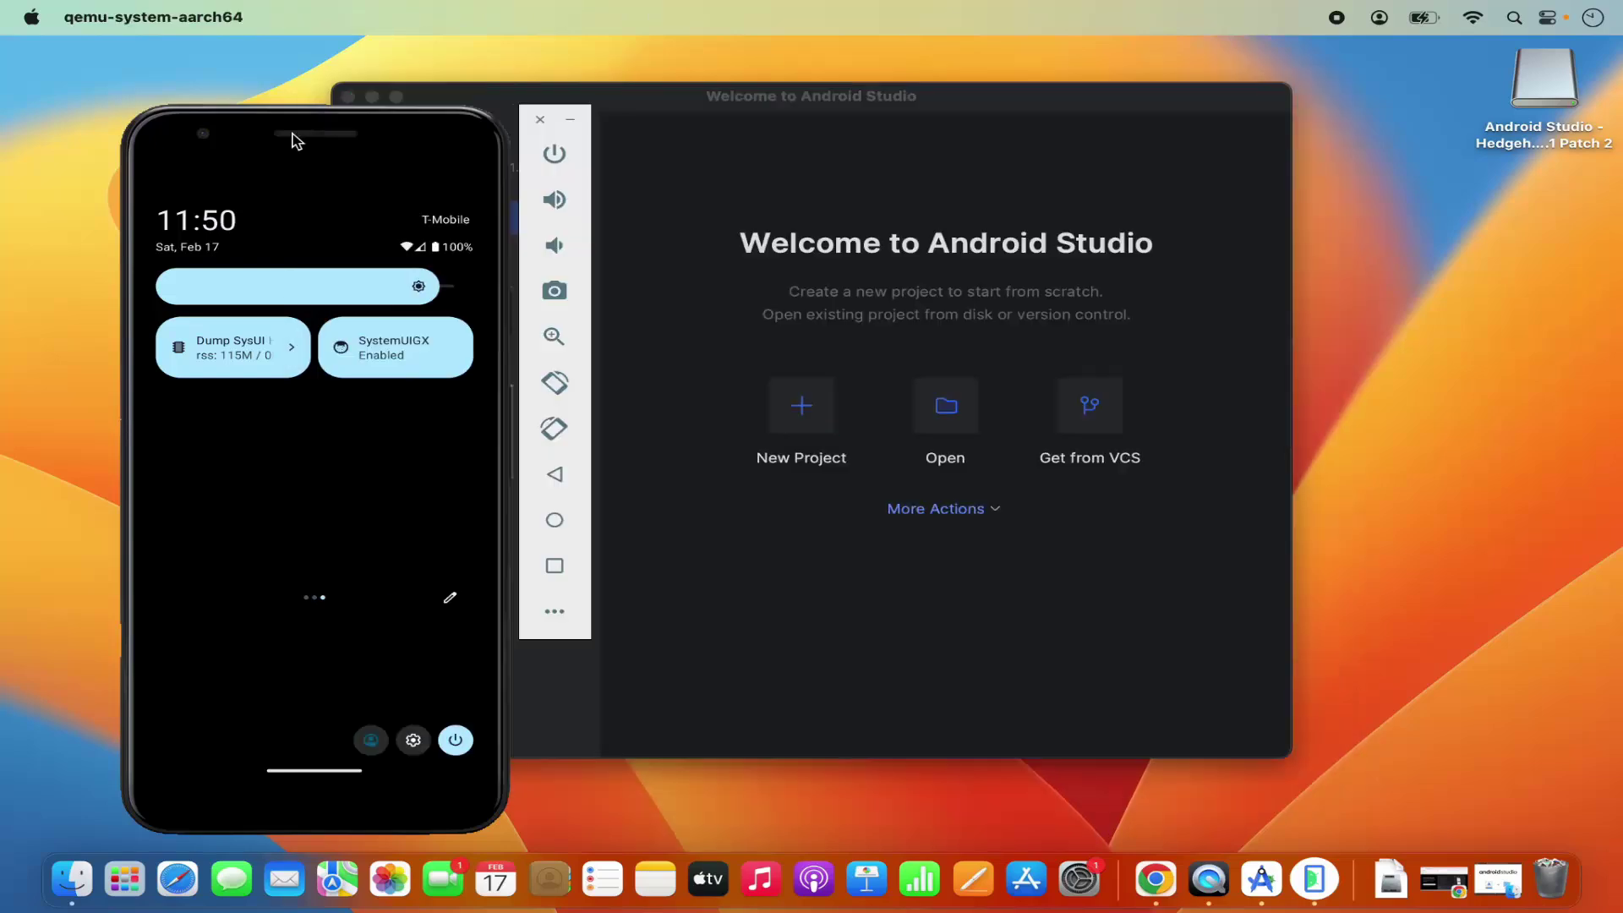
left_click(571, 125)
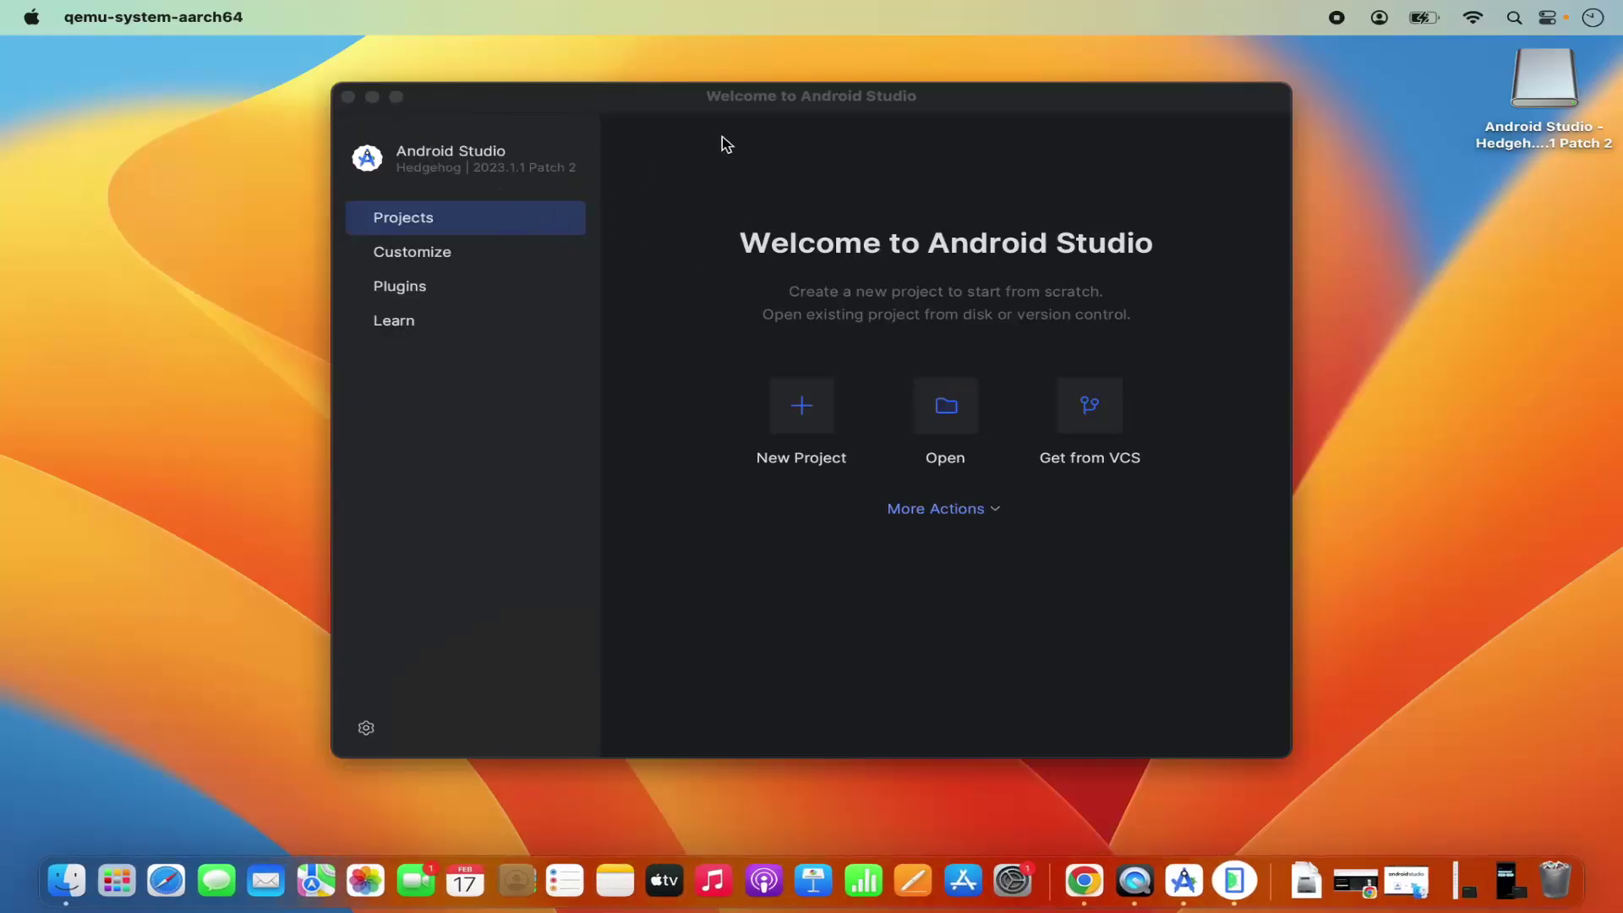
left_click(802, 407)
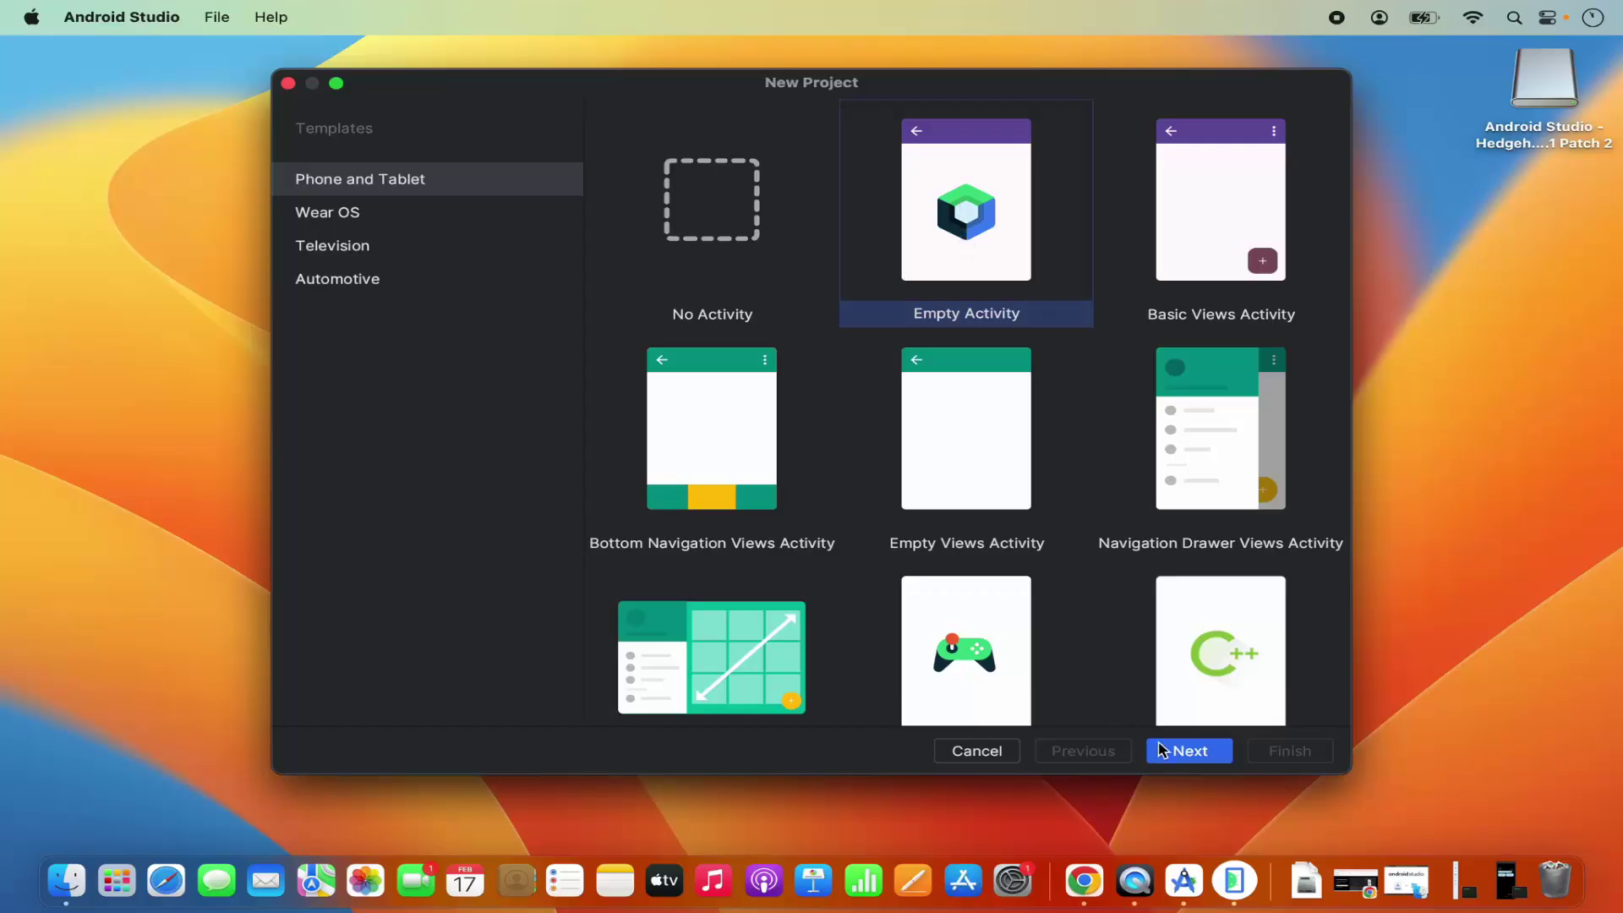
Continue past the template and rename the project to 'MyFirstApplication'.
left_click(1172, 753)
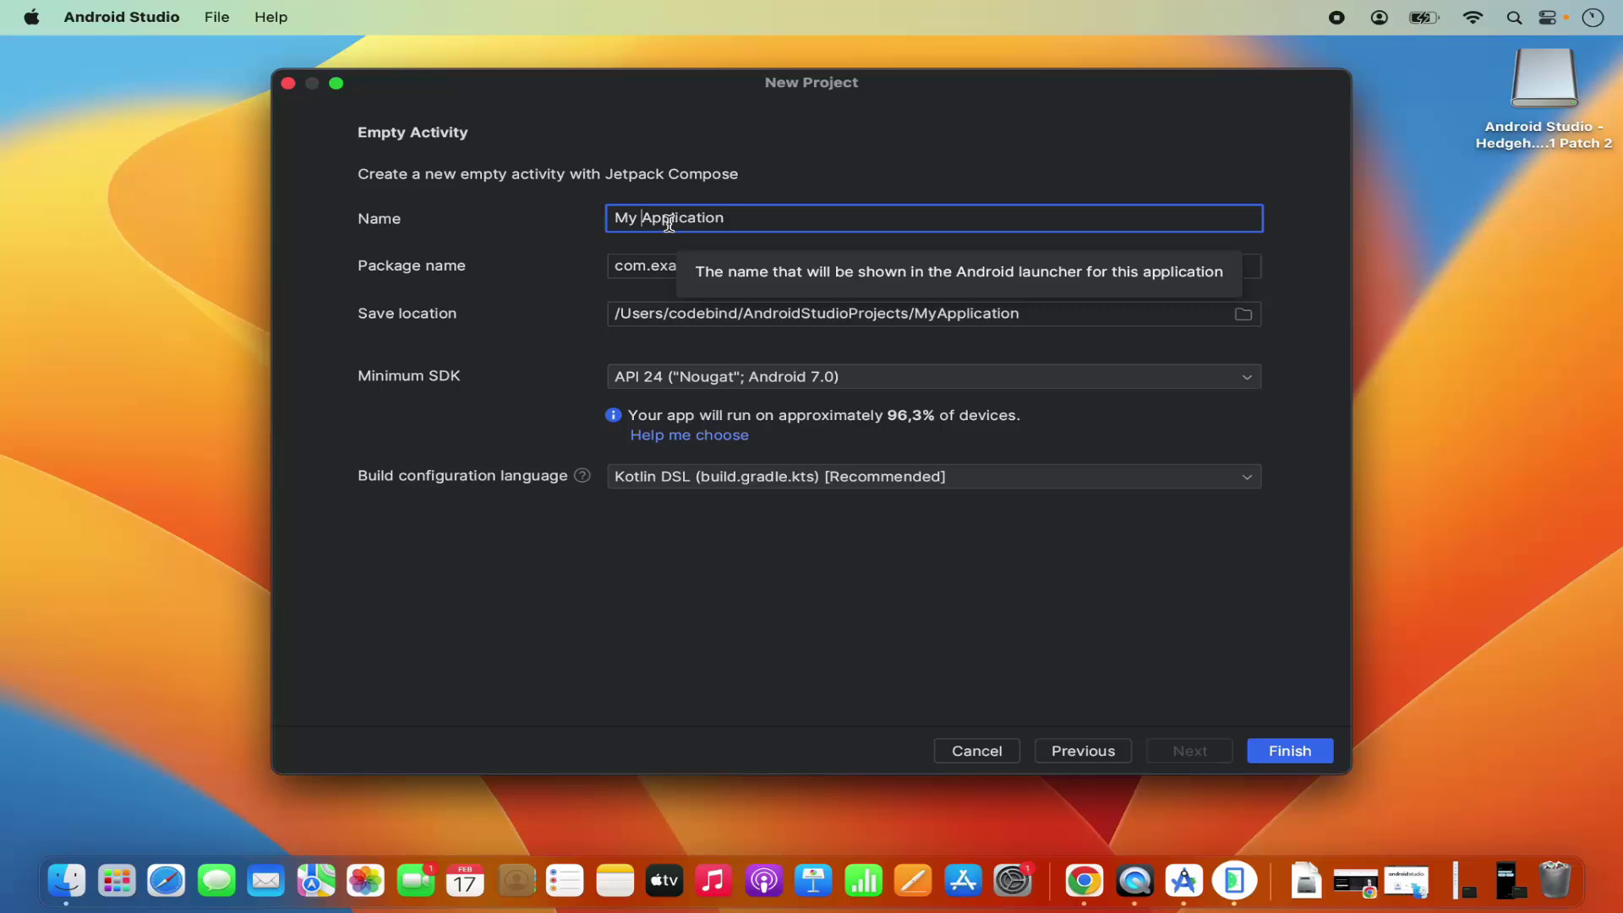
left_click(640, 219)
key("BackSpace")
type("First")
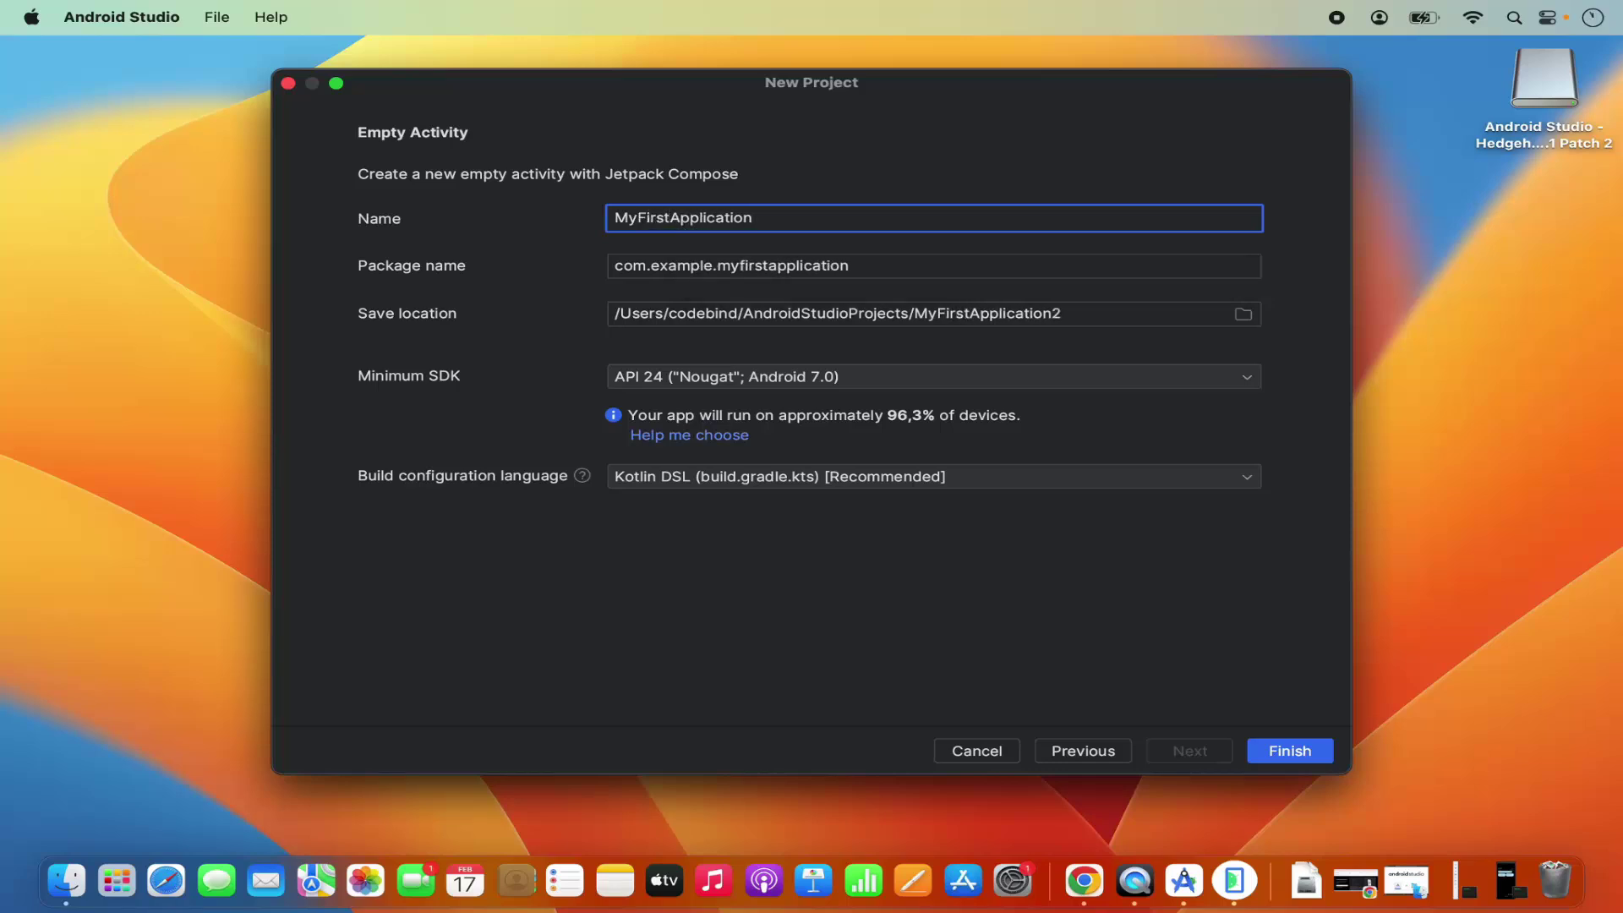
Set the minimum SDK to API 24 (Nougat).
left_click(710, 380)
scroll(694, 402, "up", 3)
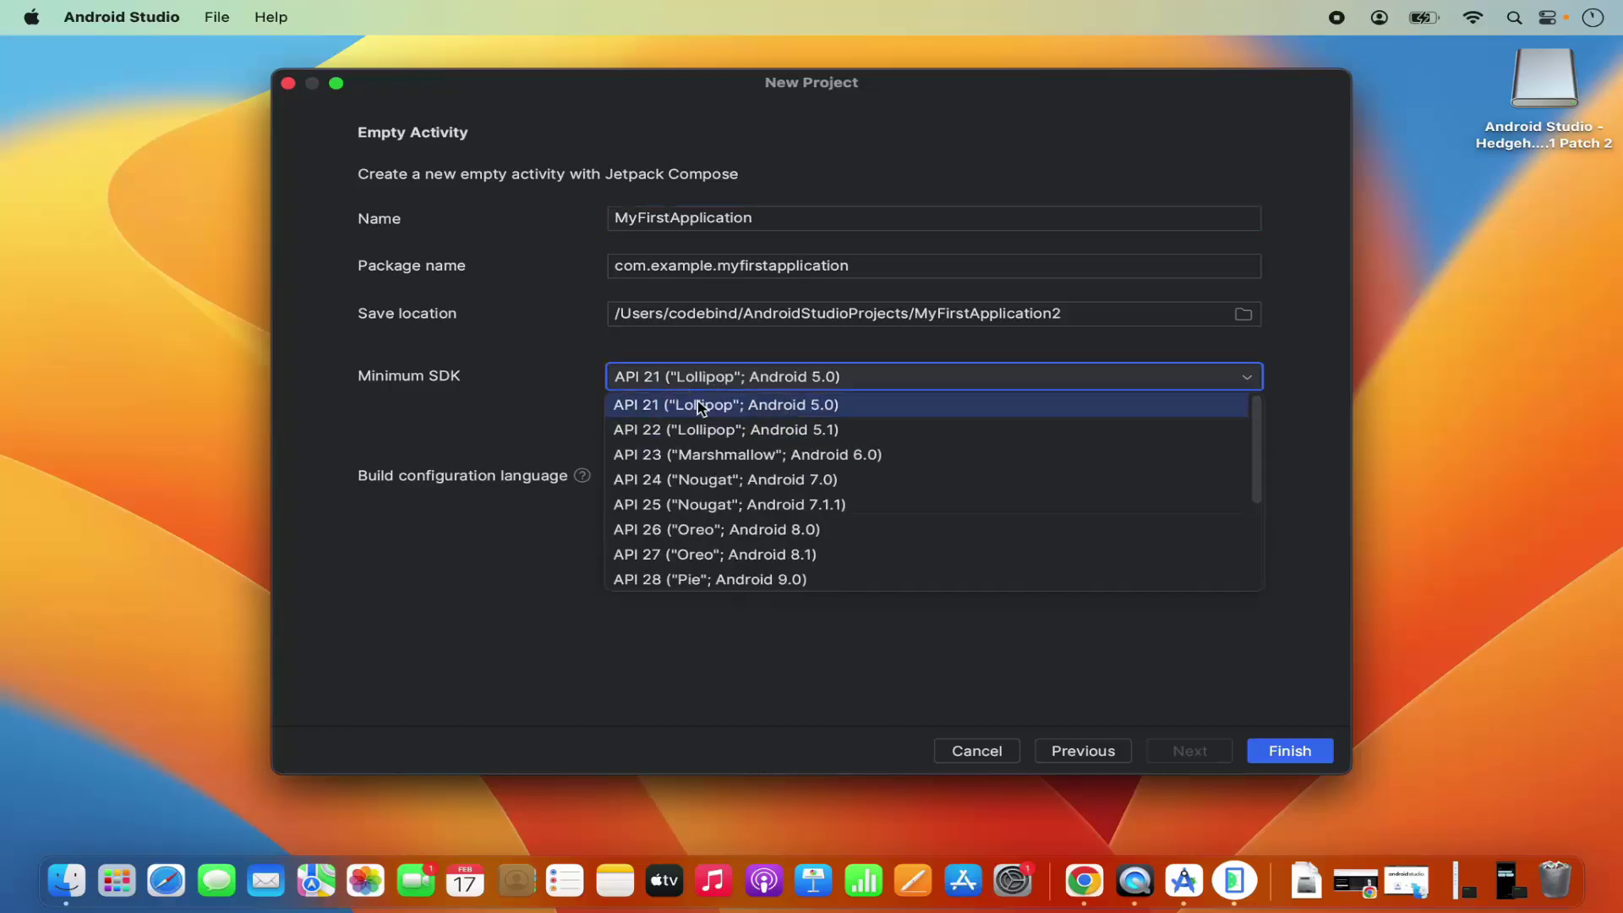
left_click(692, 480)
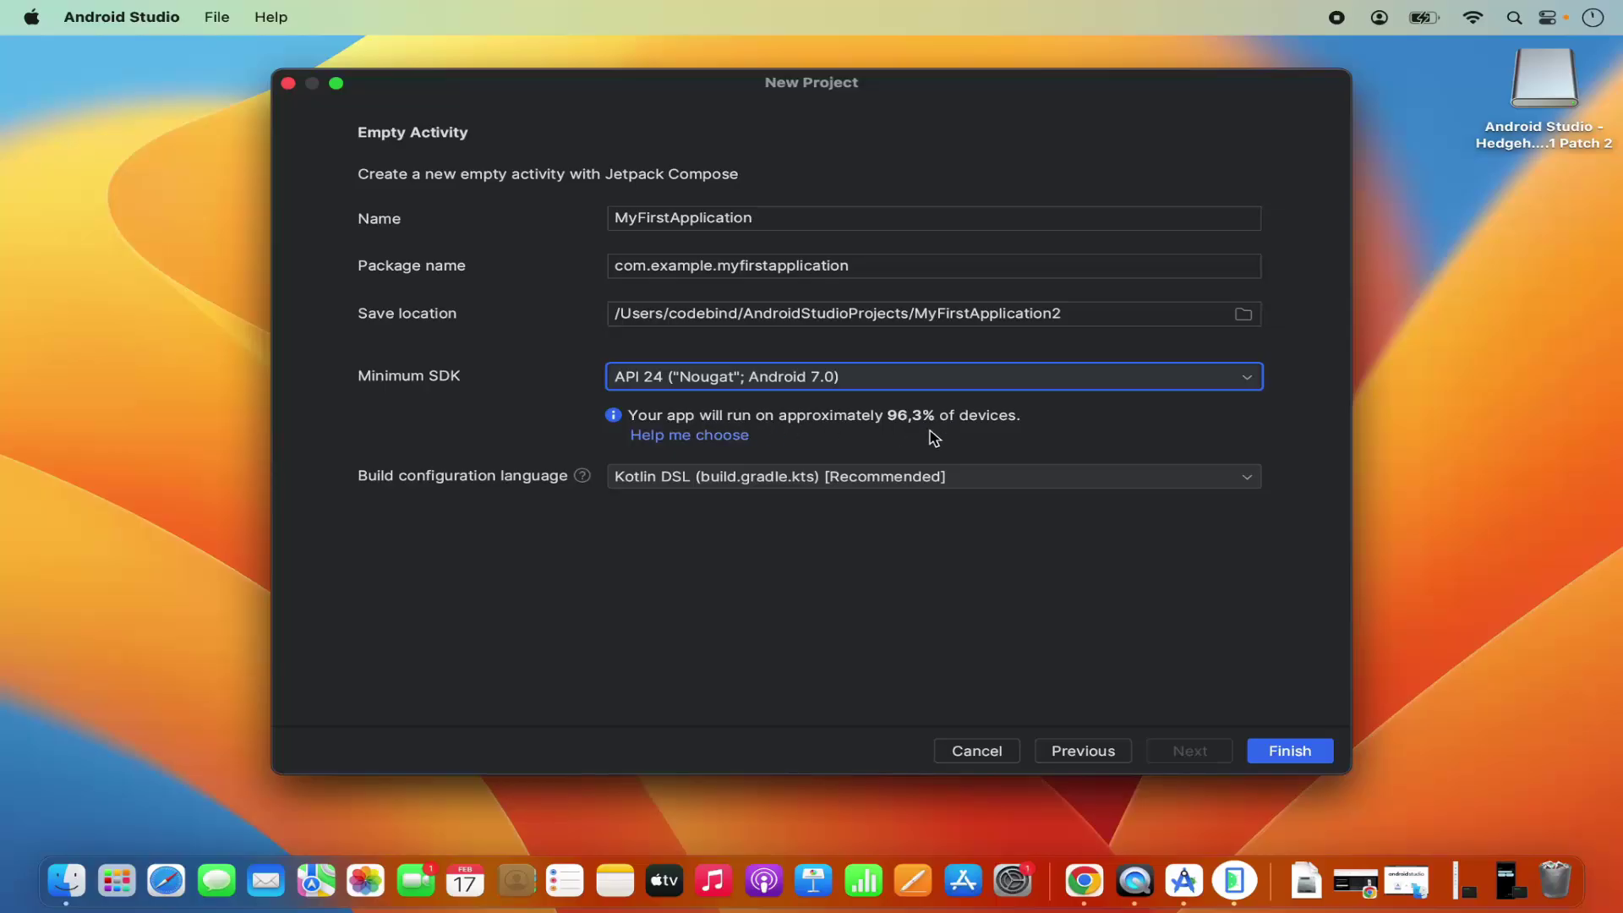
left_click(930, 382)
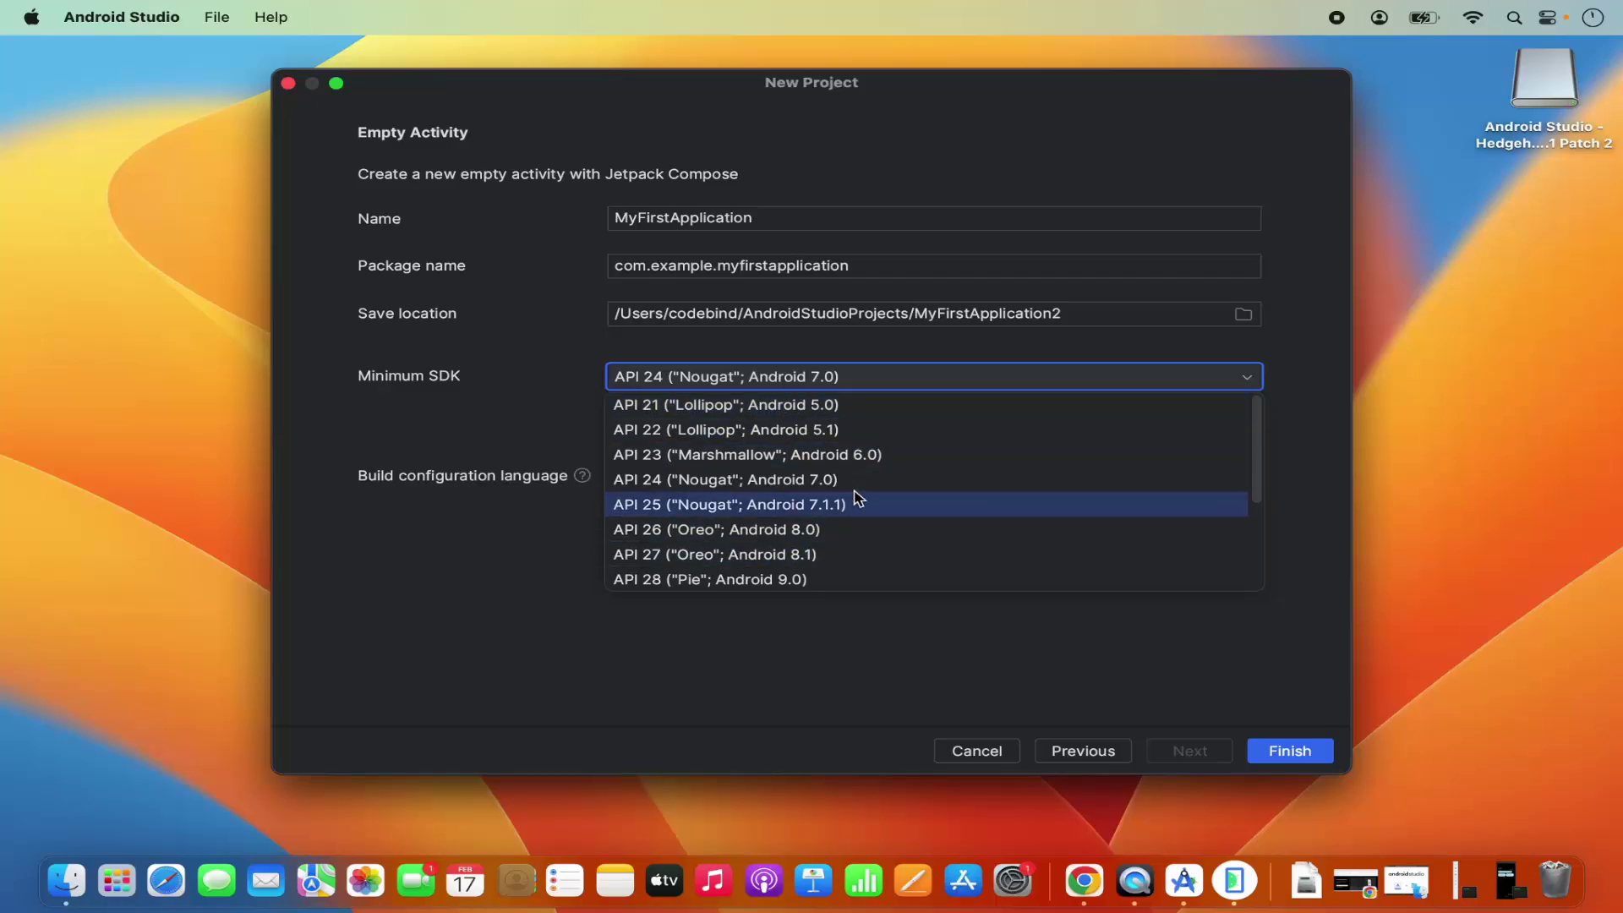
scroll(792, 536, "down", 3)
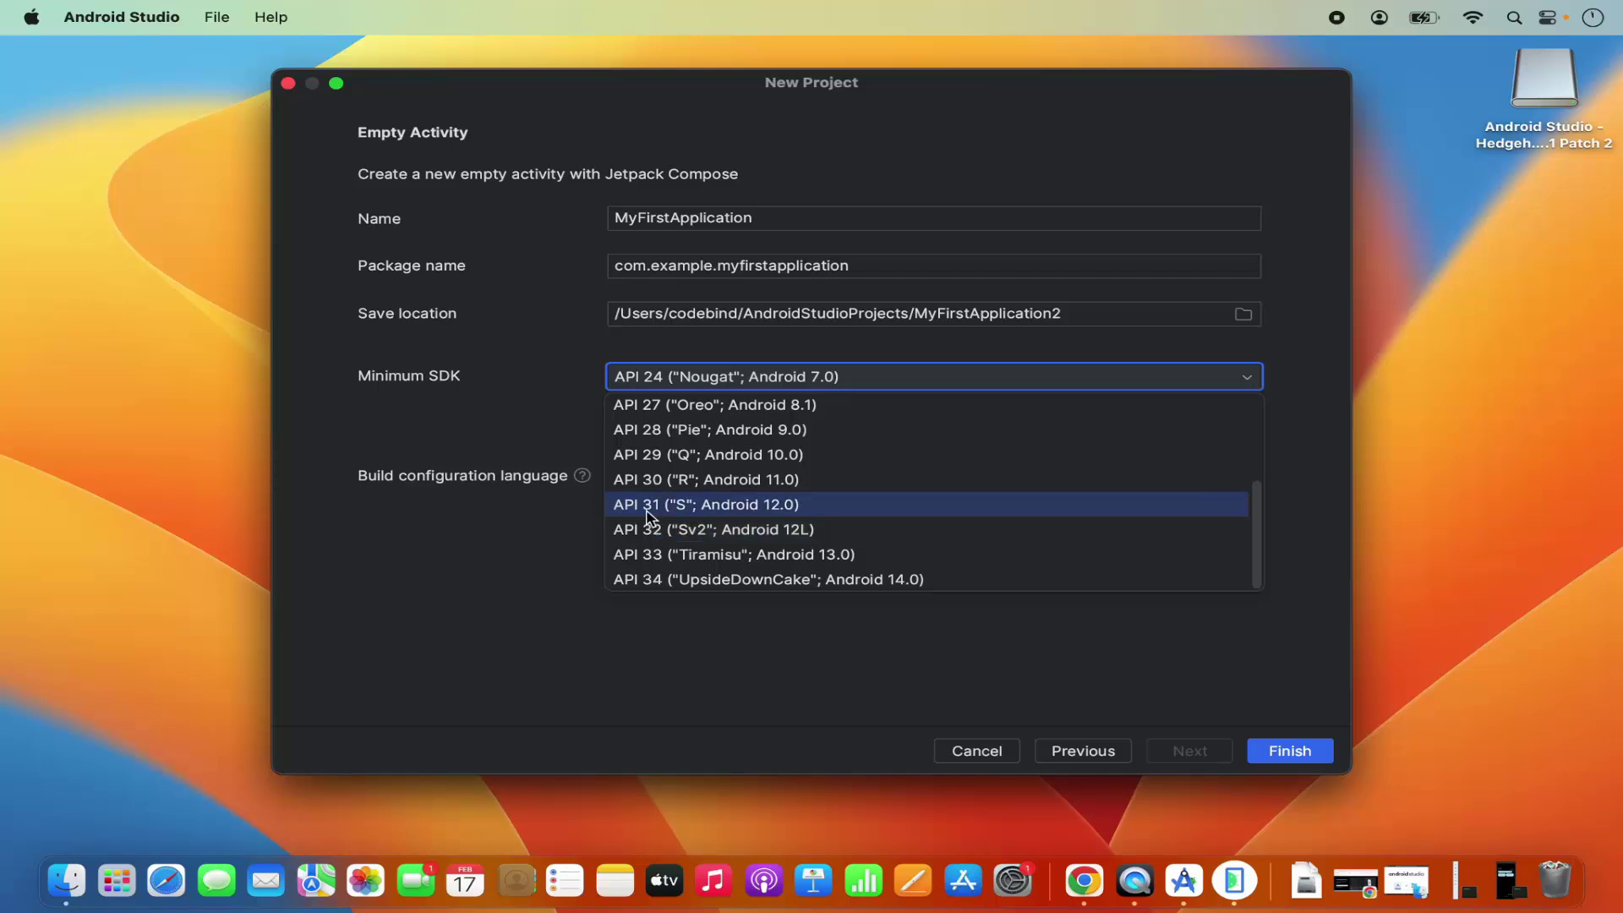
scroll(742, 460, "up", 3)
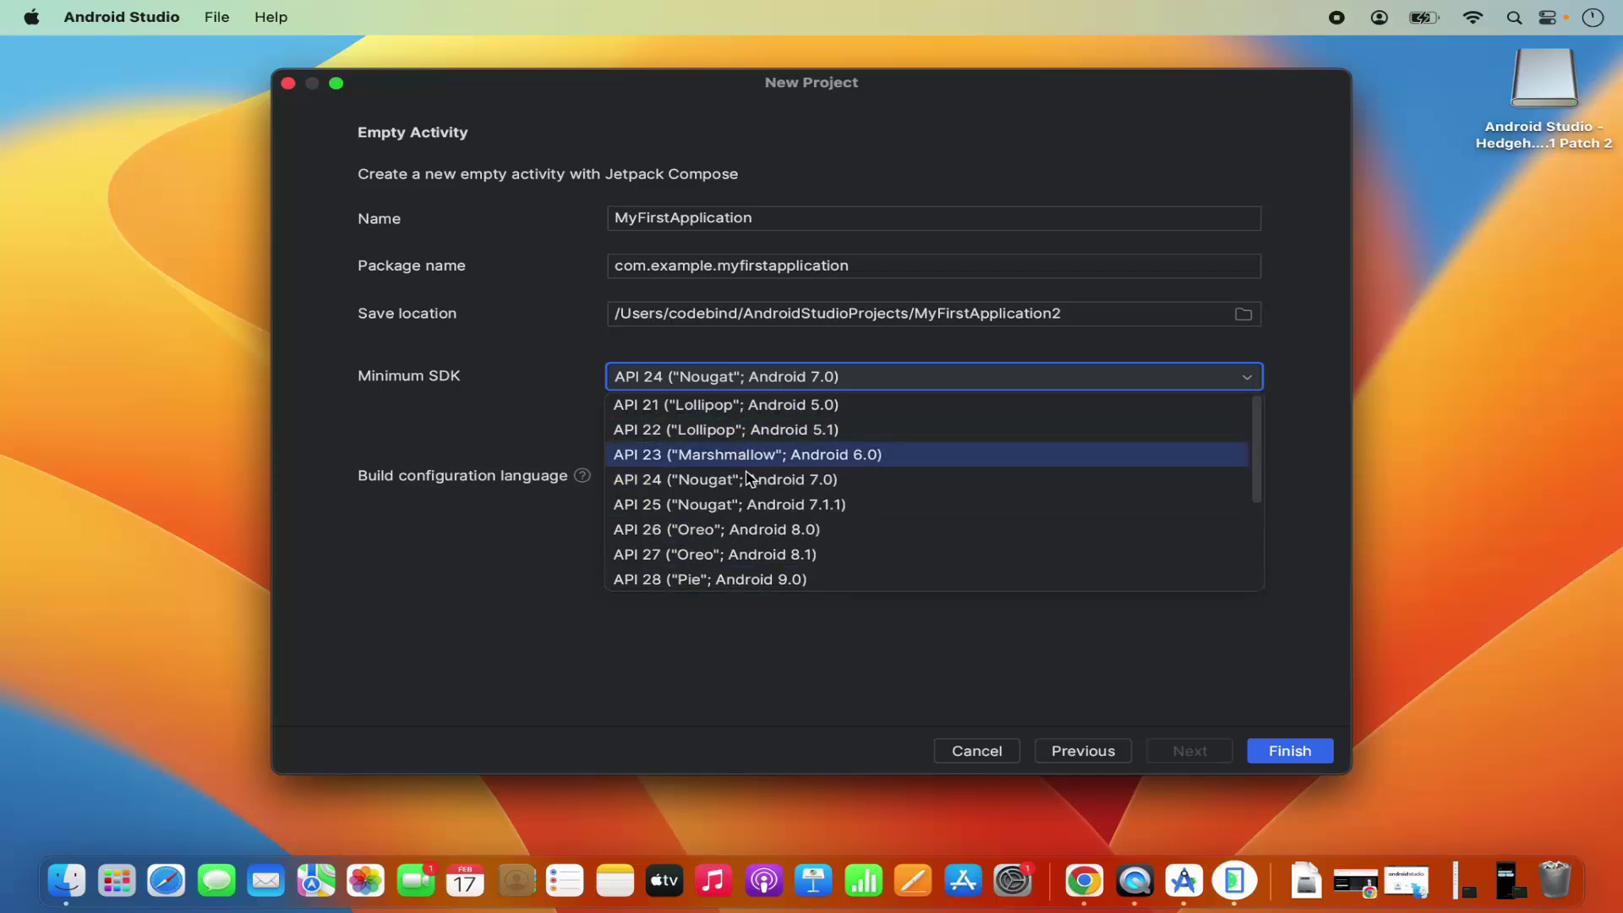
left_click(773, 479)
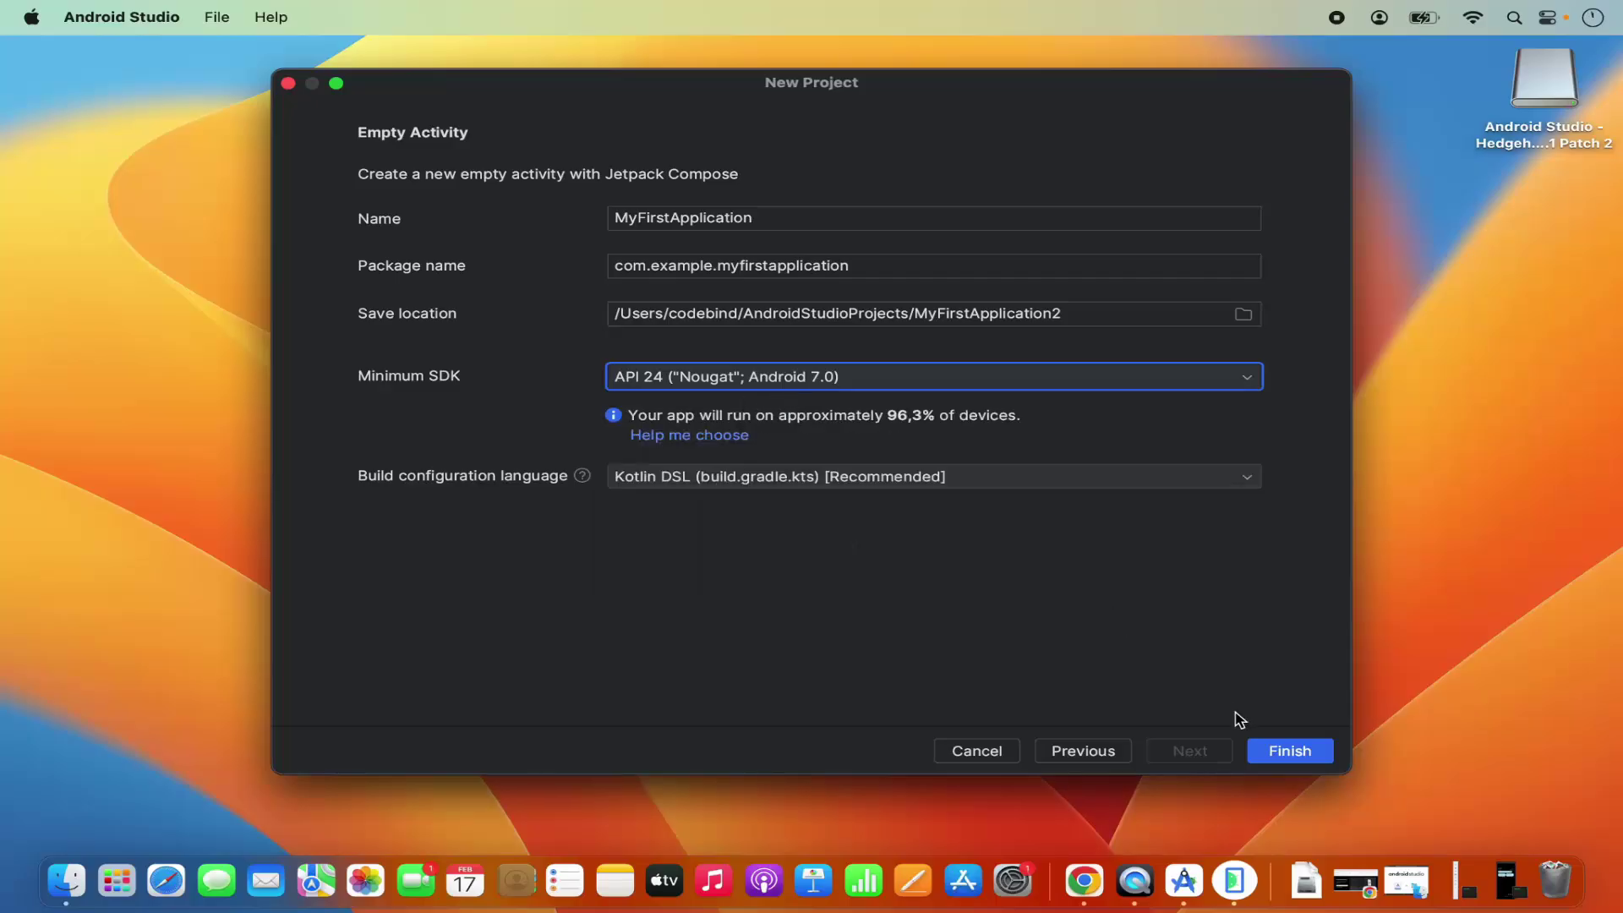
Create the MyFirstApplication project and open AndroidManifest.xml from the manifests folder.
left_click(1288, 753)
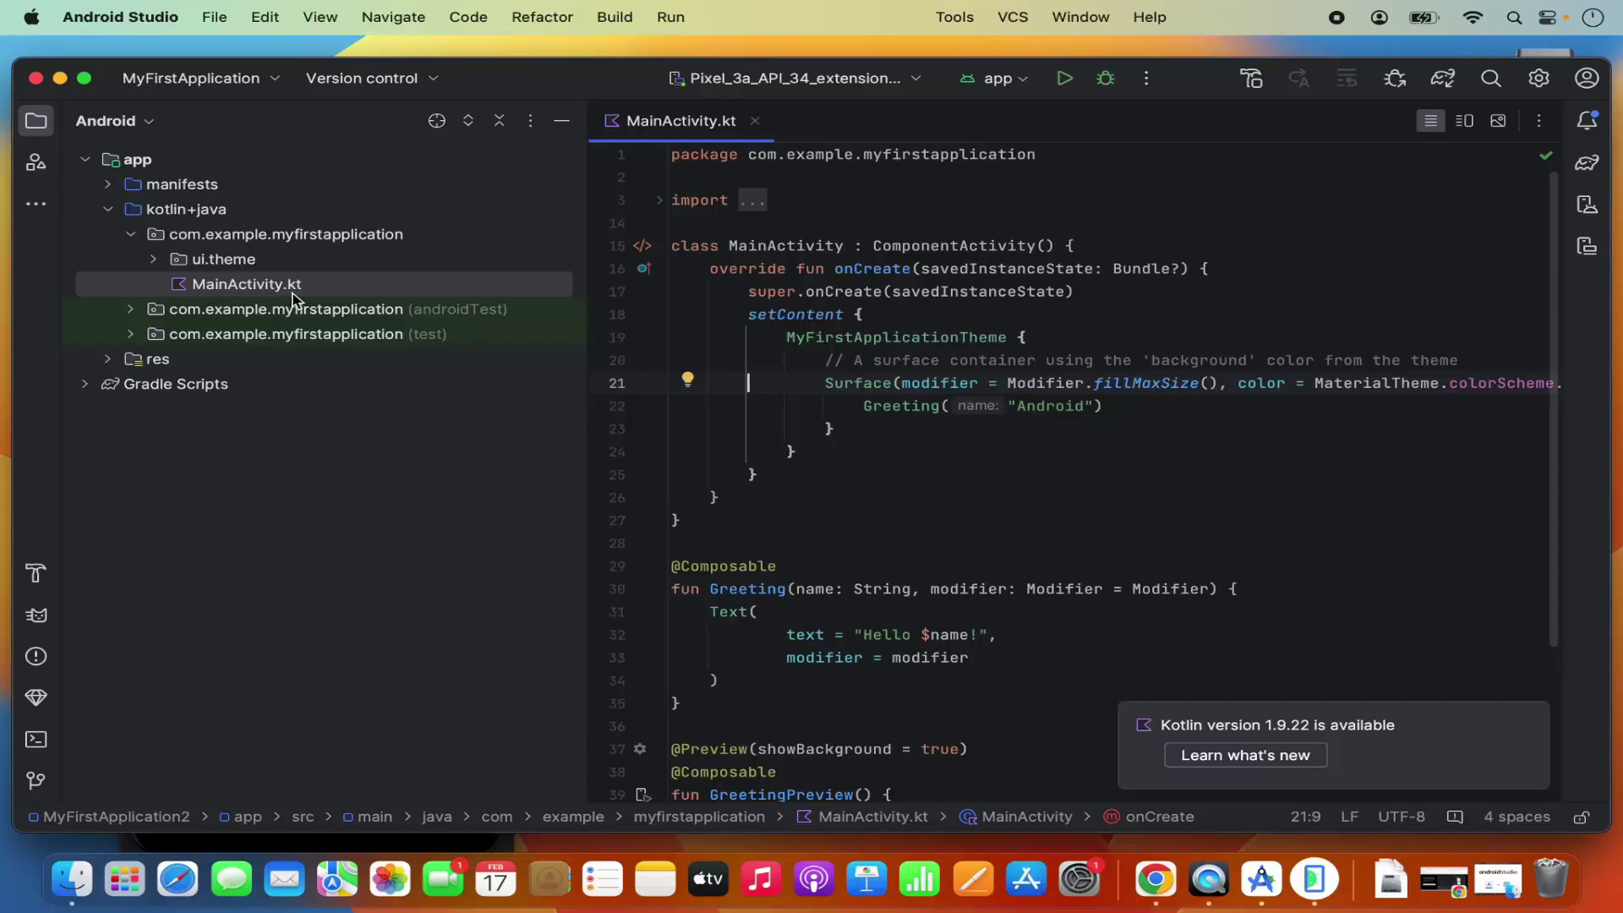
left_click(108, 186)
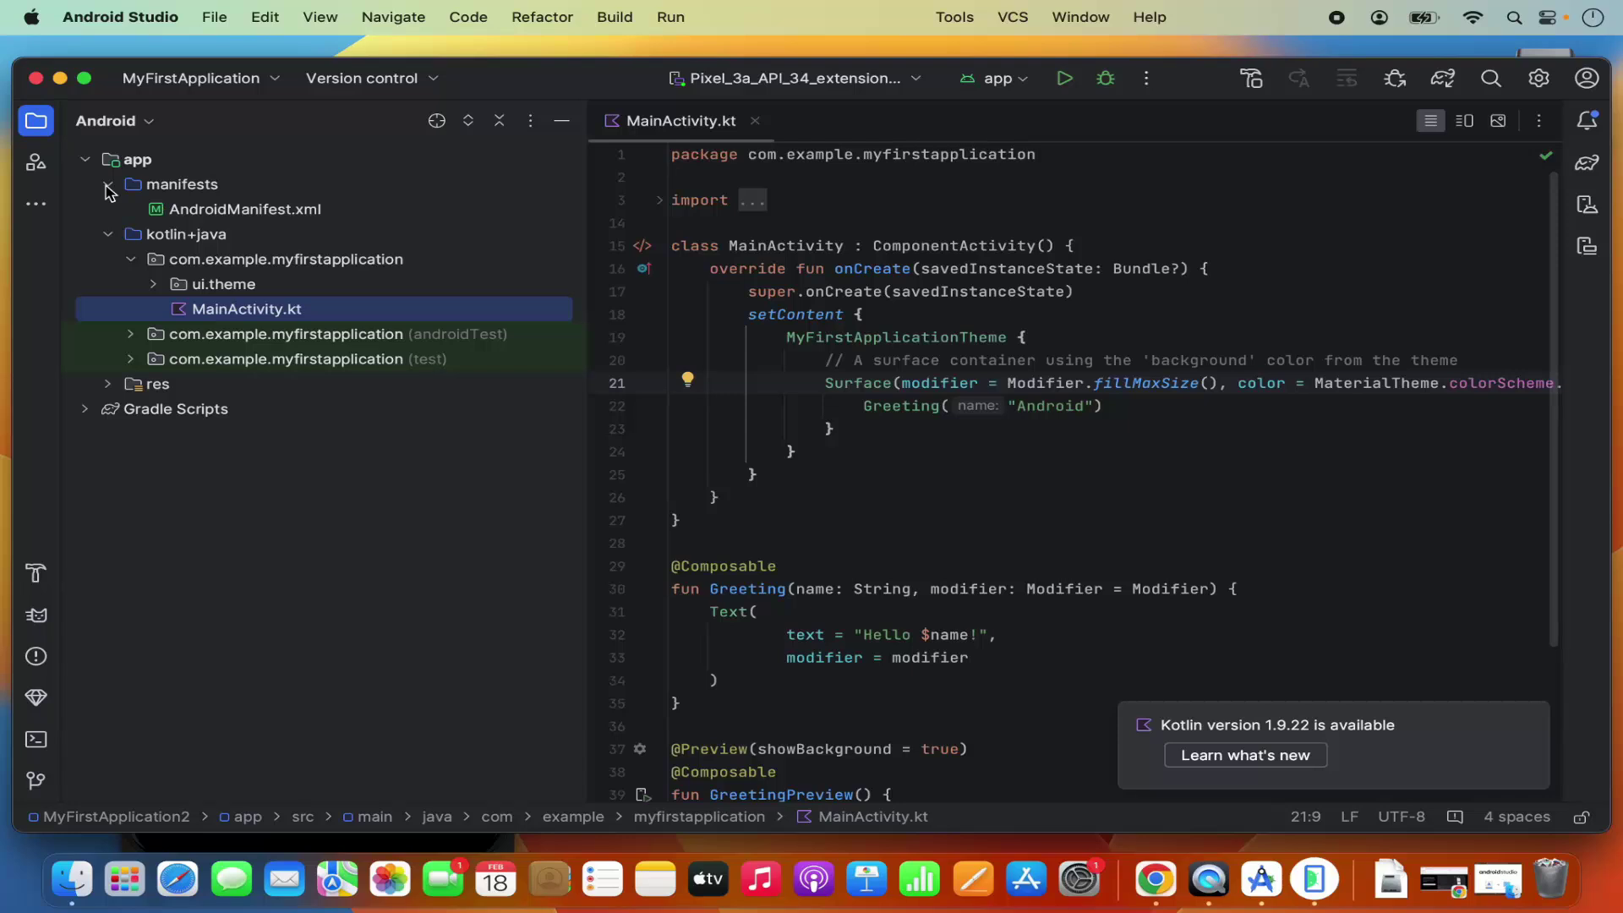
left_click(217, 211)
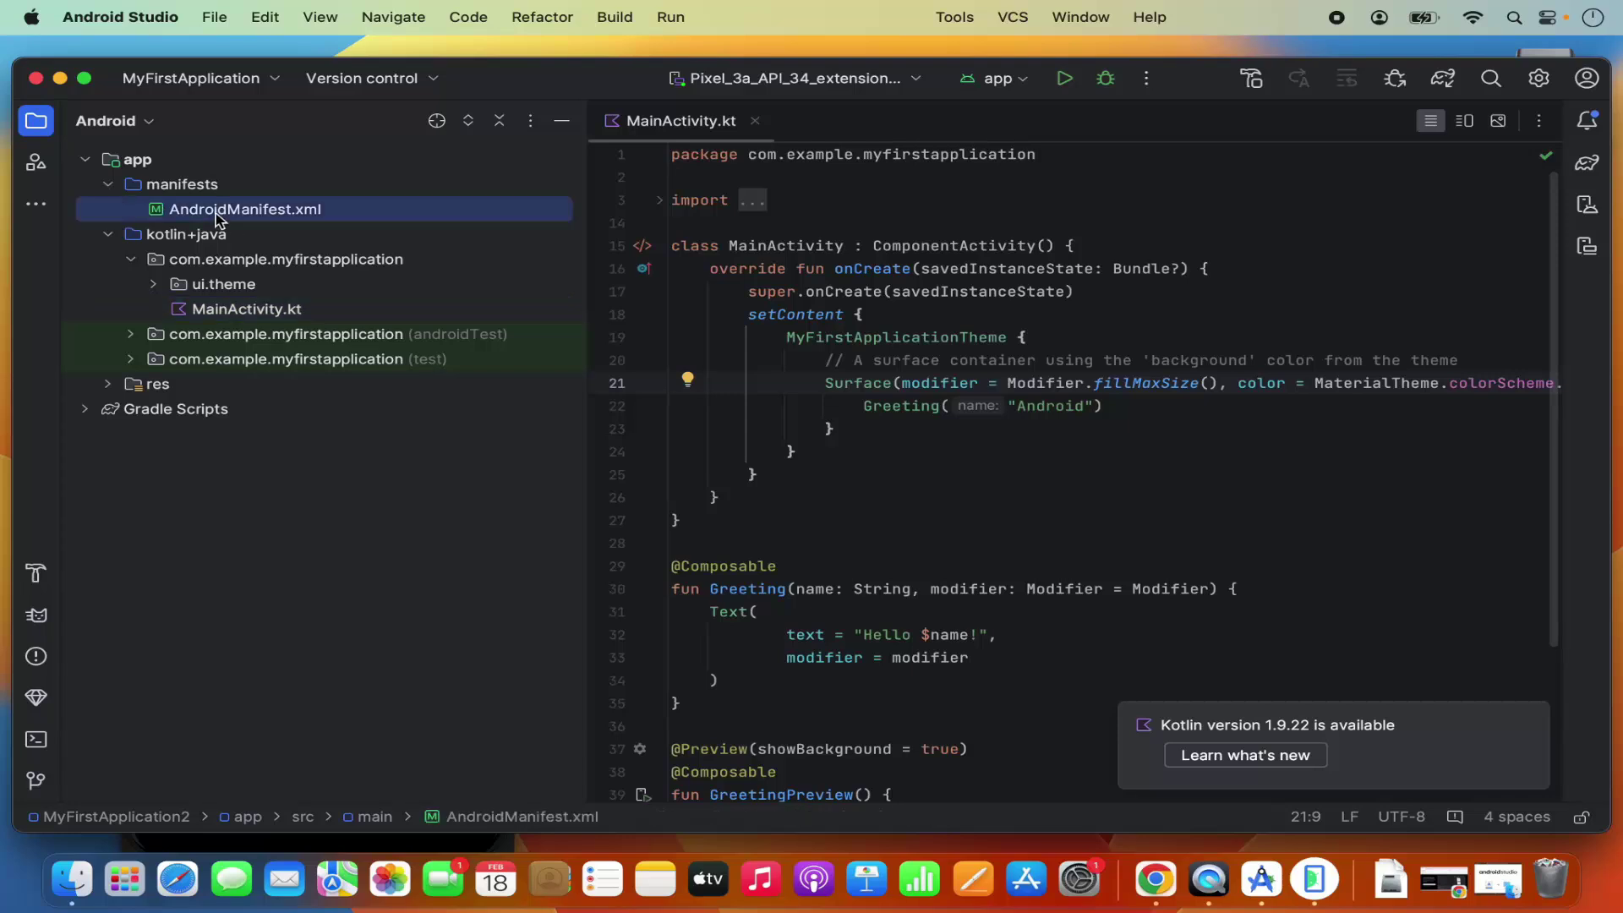
double_click(217, 211)
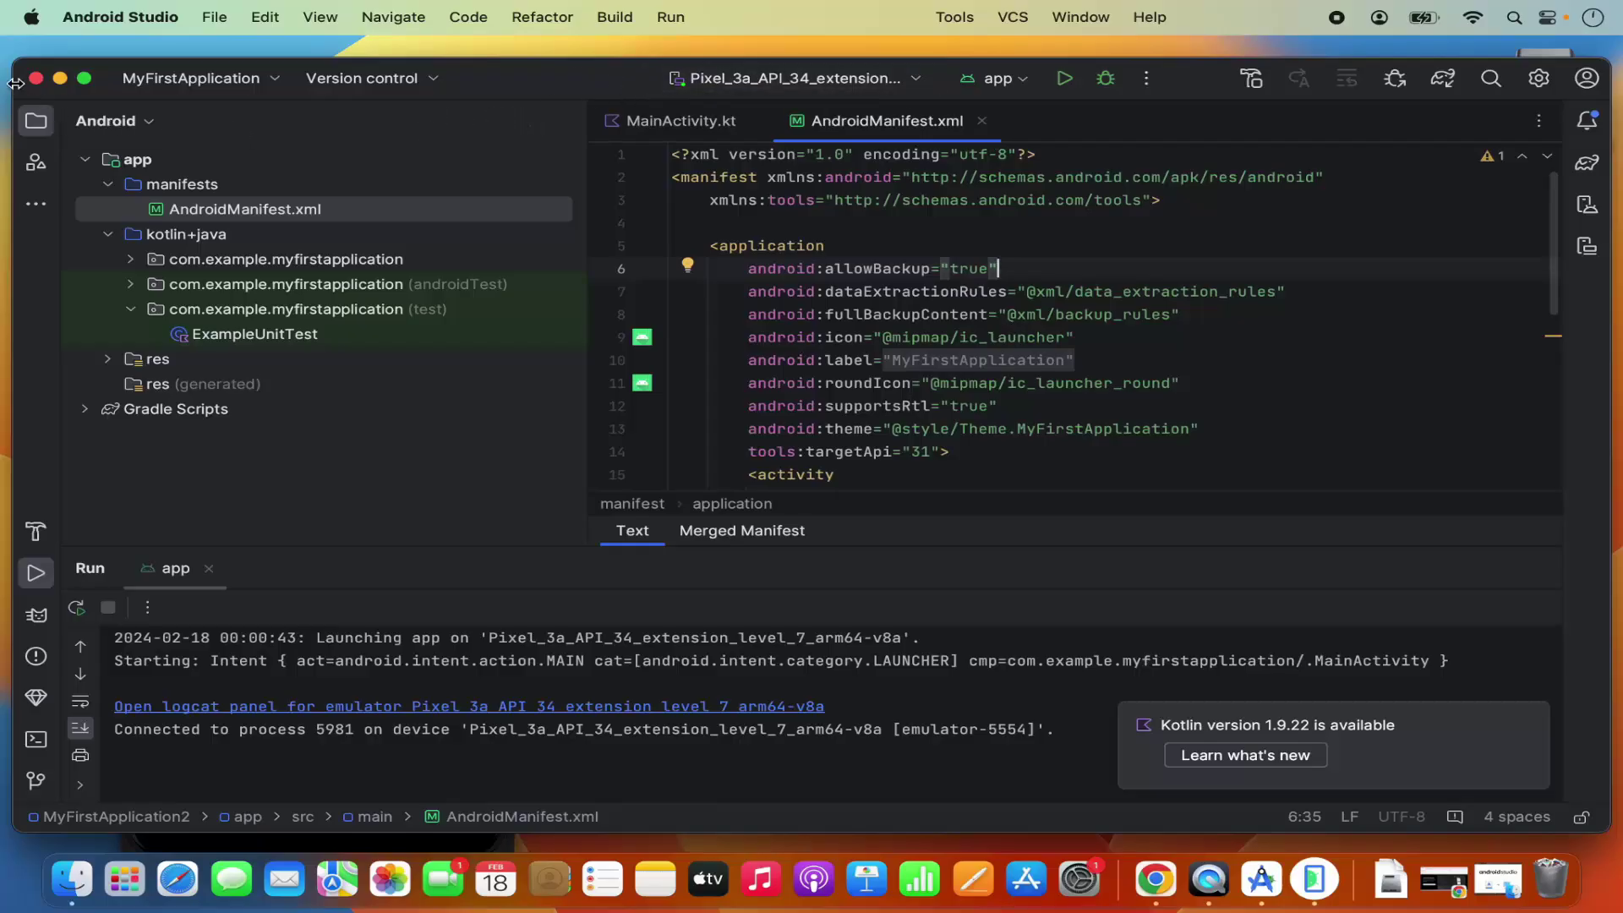
Narrow the IDE window, place the emulator beside it, and run the app.
left_click_drag(12, 81, 404, 52)
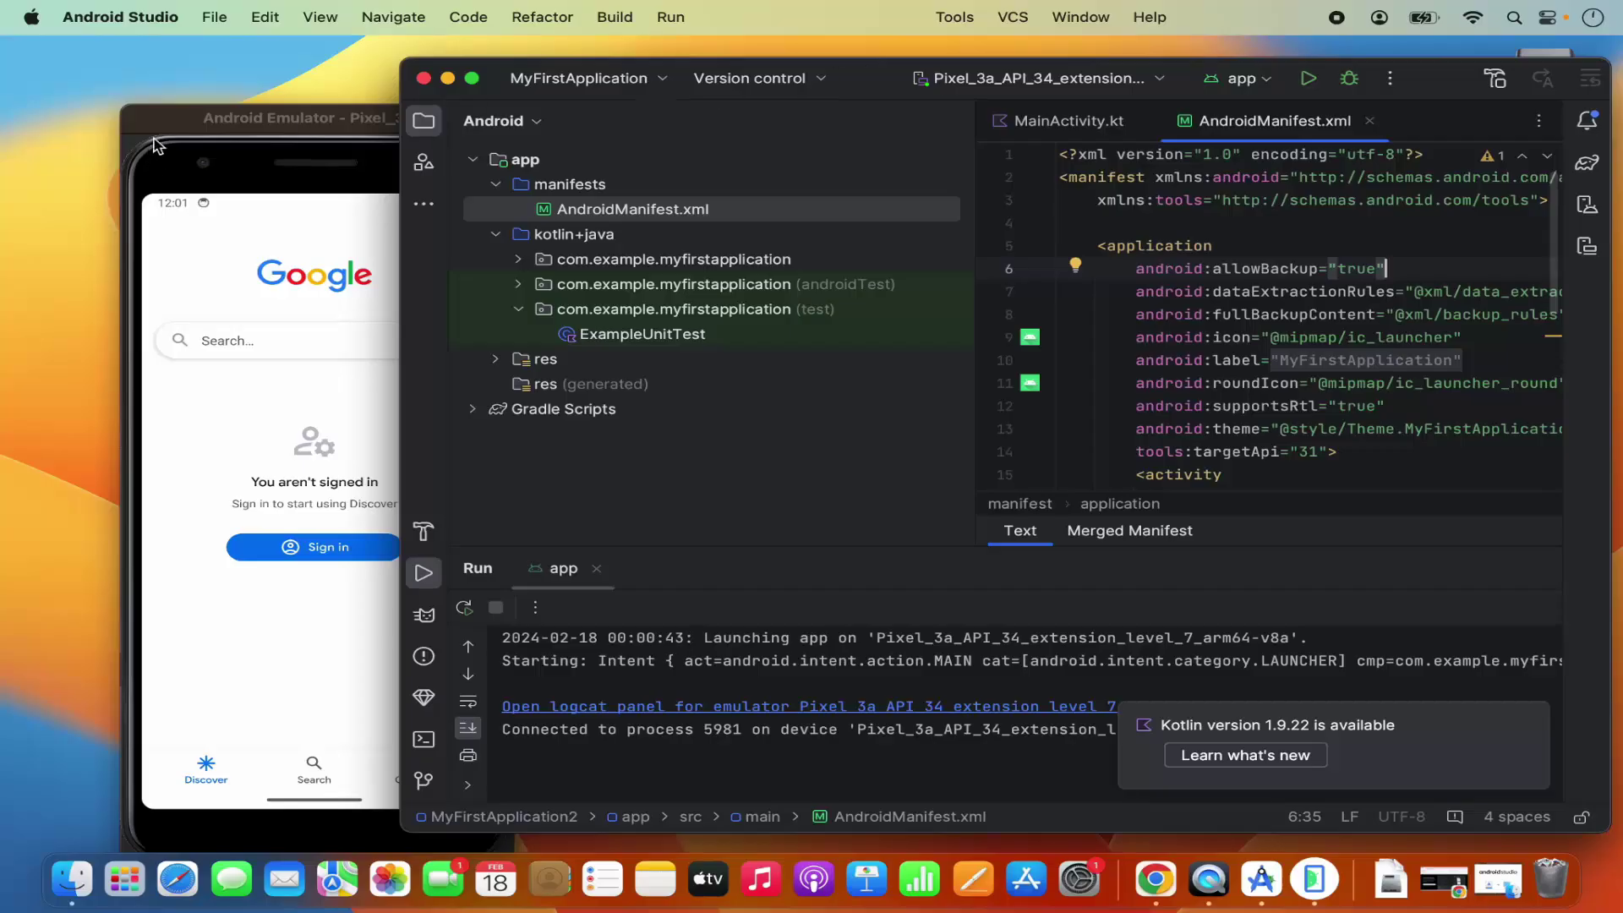
left_click_drag(195, 130, 77, 116)
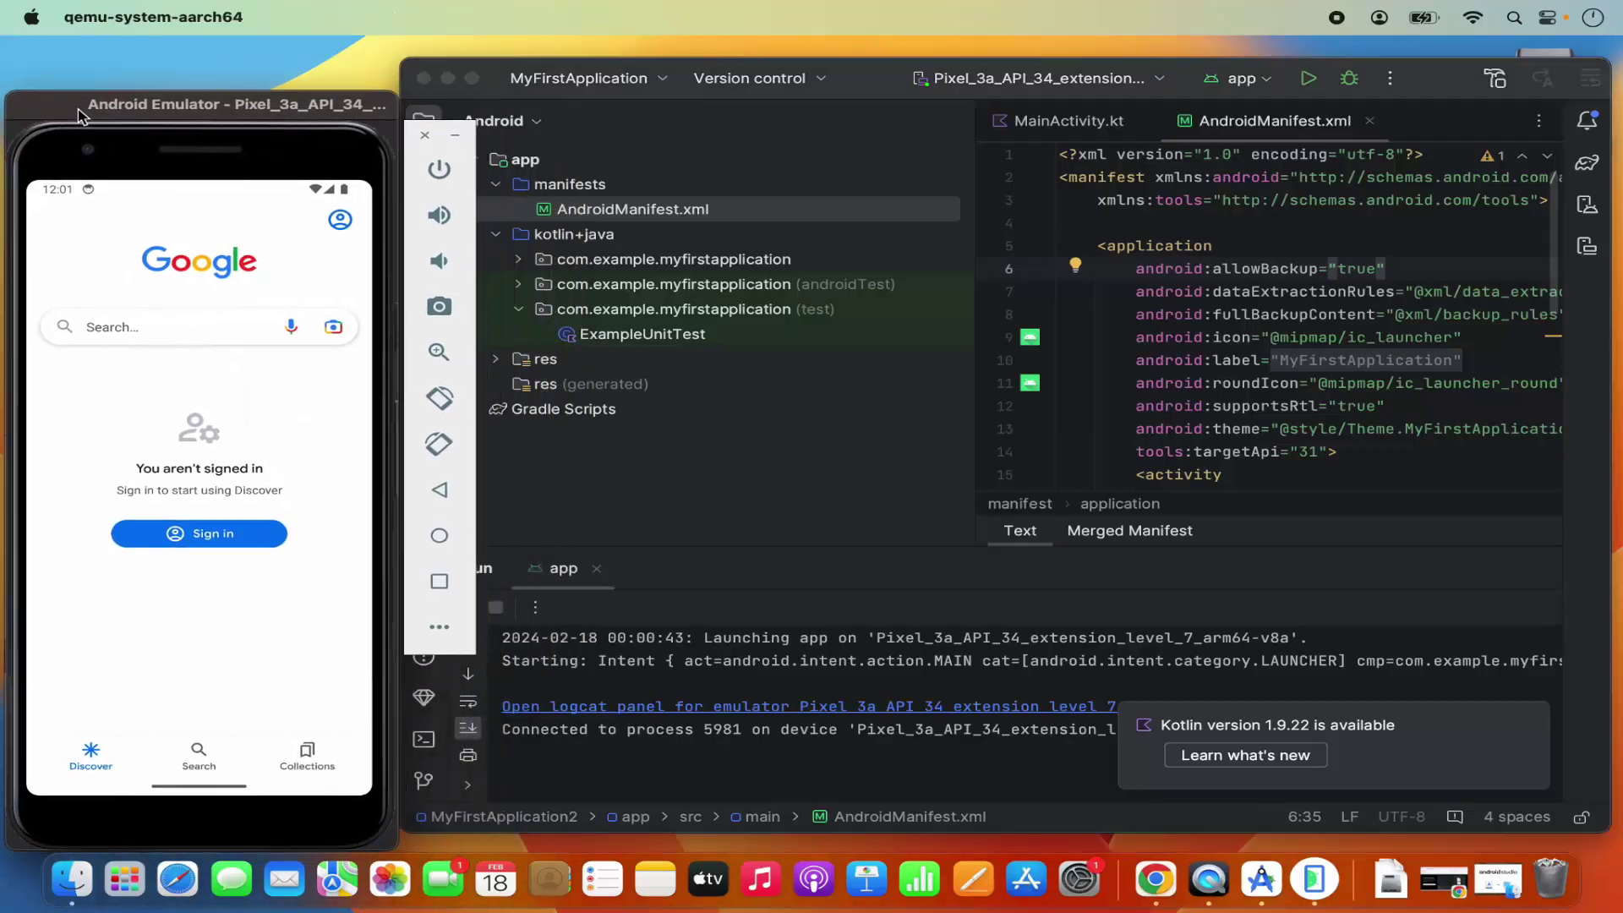
left_click(1221, 225)
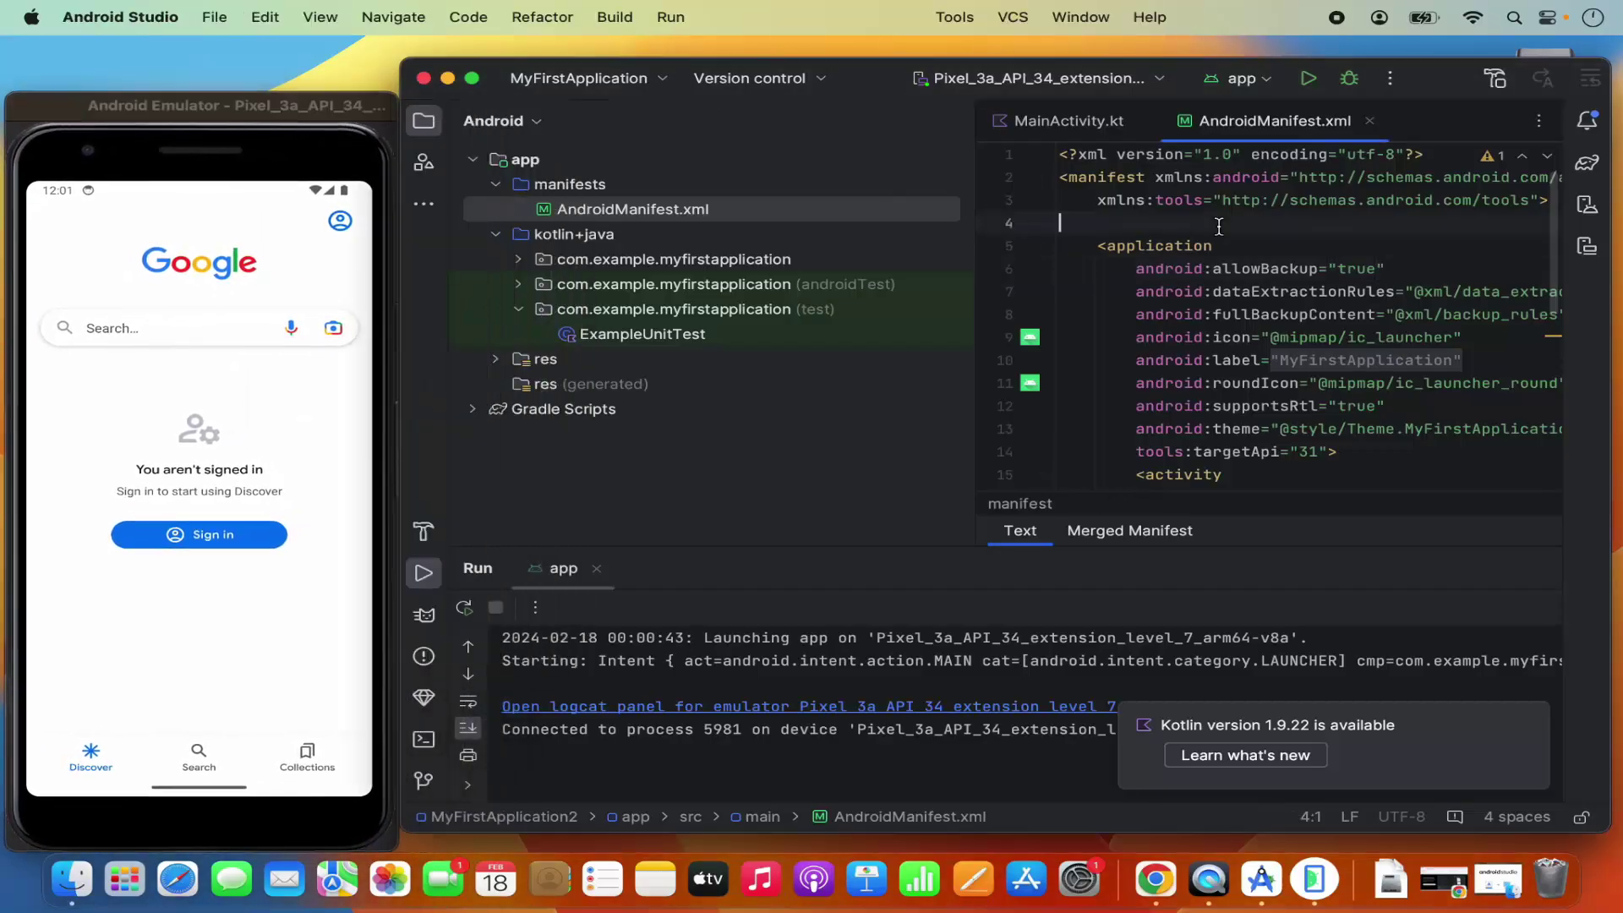
left_click(1311, 85)
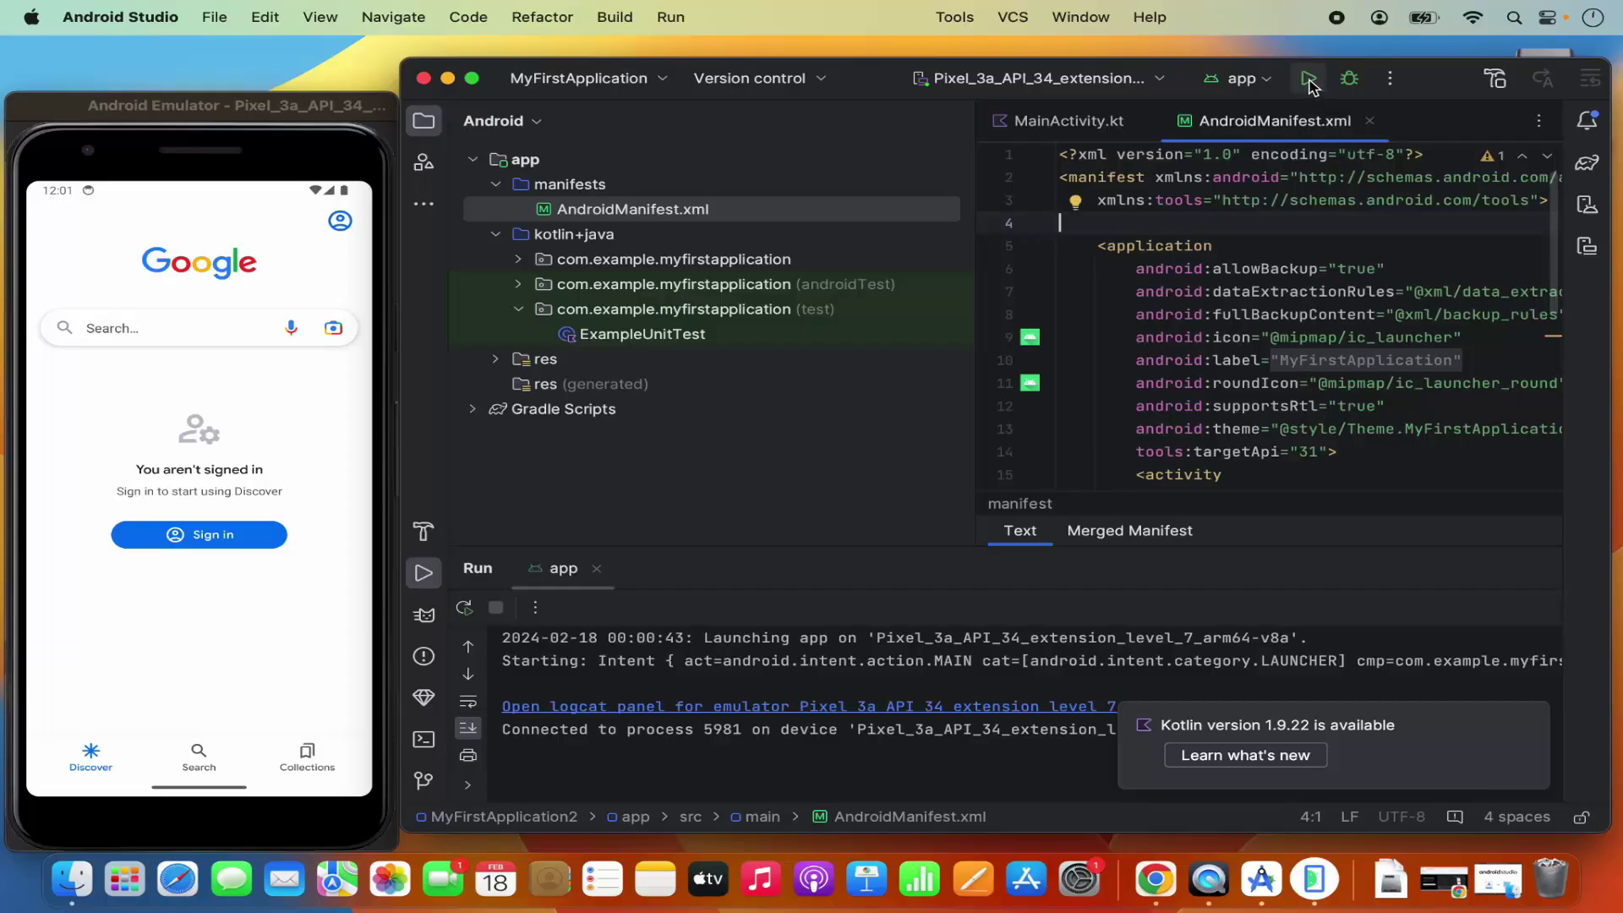